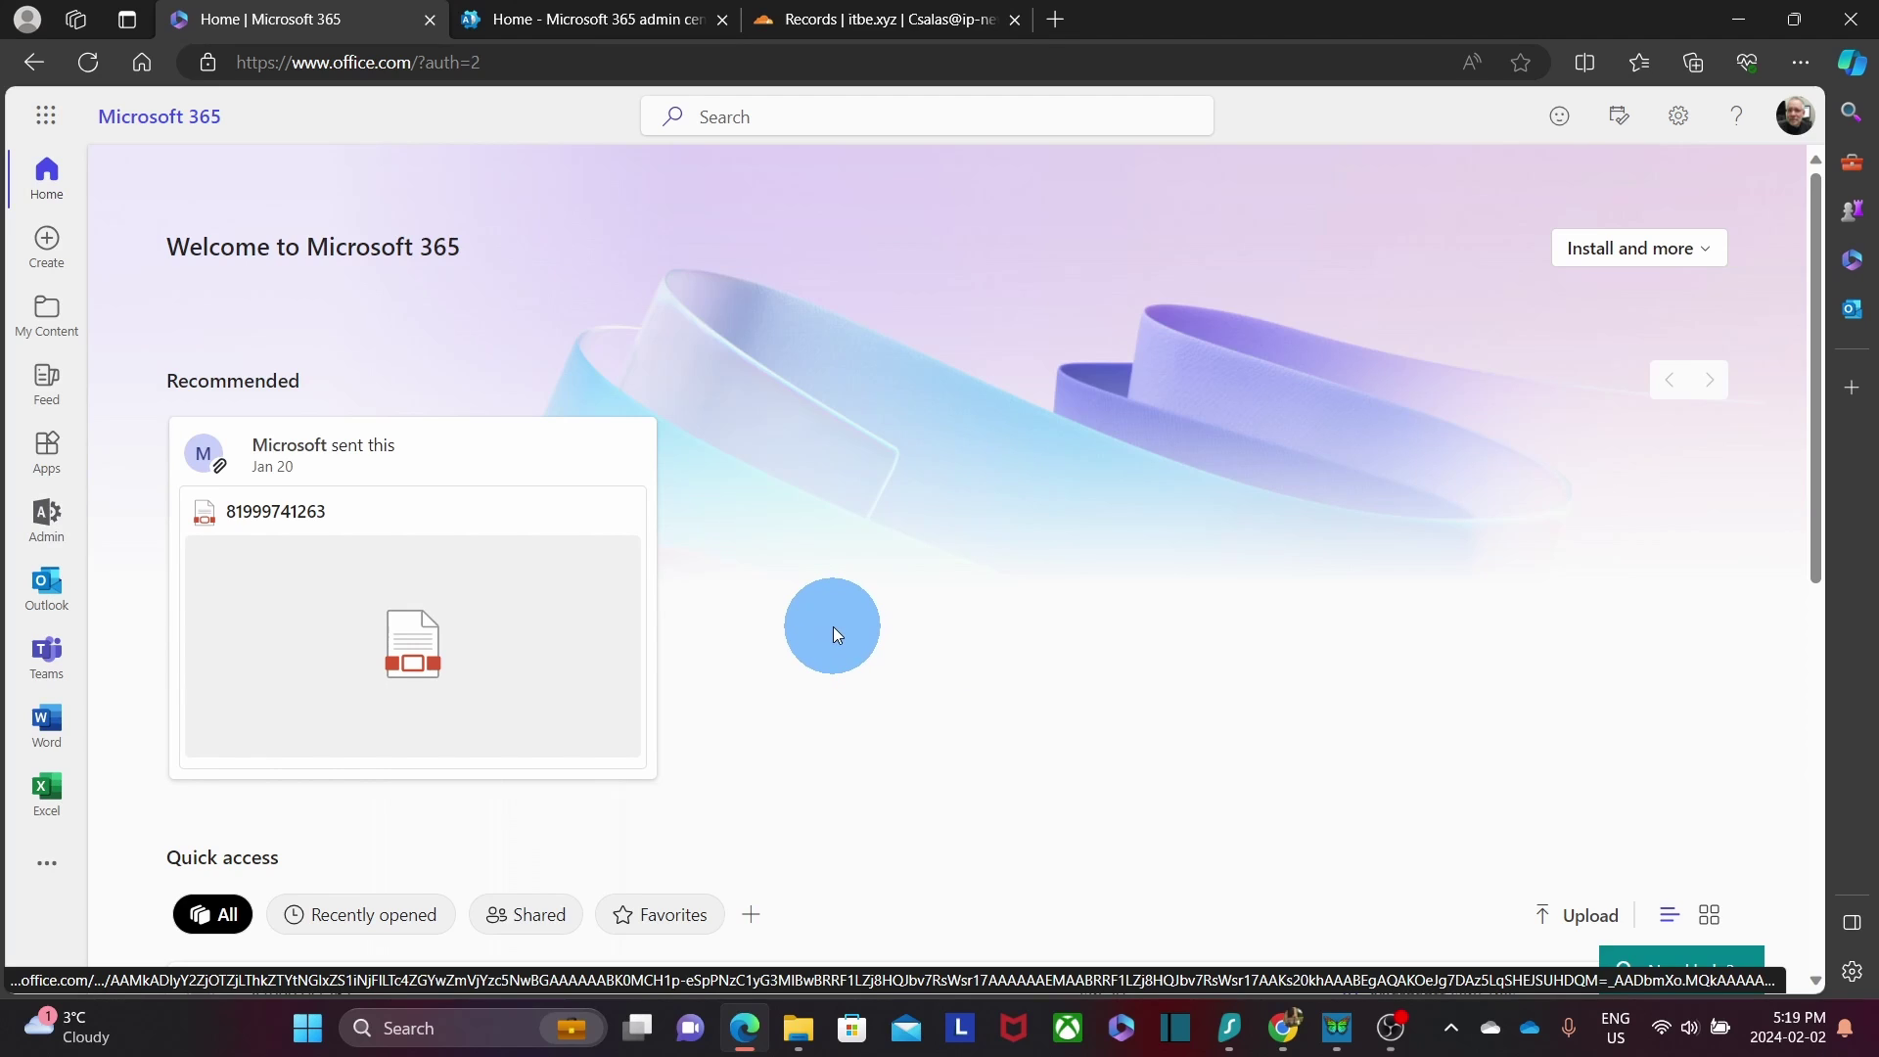
Switch from the Microsoft 365 home page to the admin center via the Admin app.
left_click(46, 516)
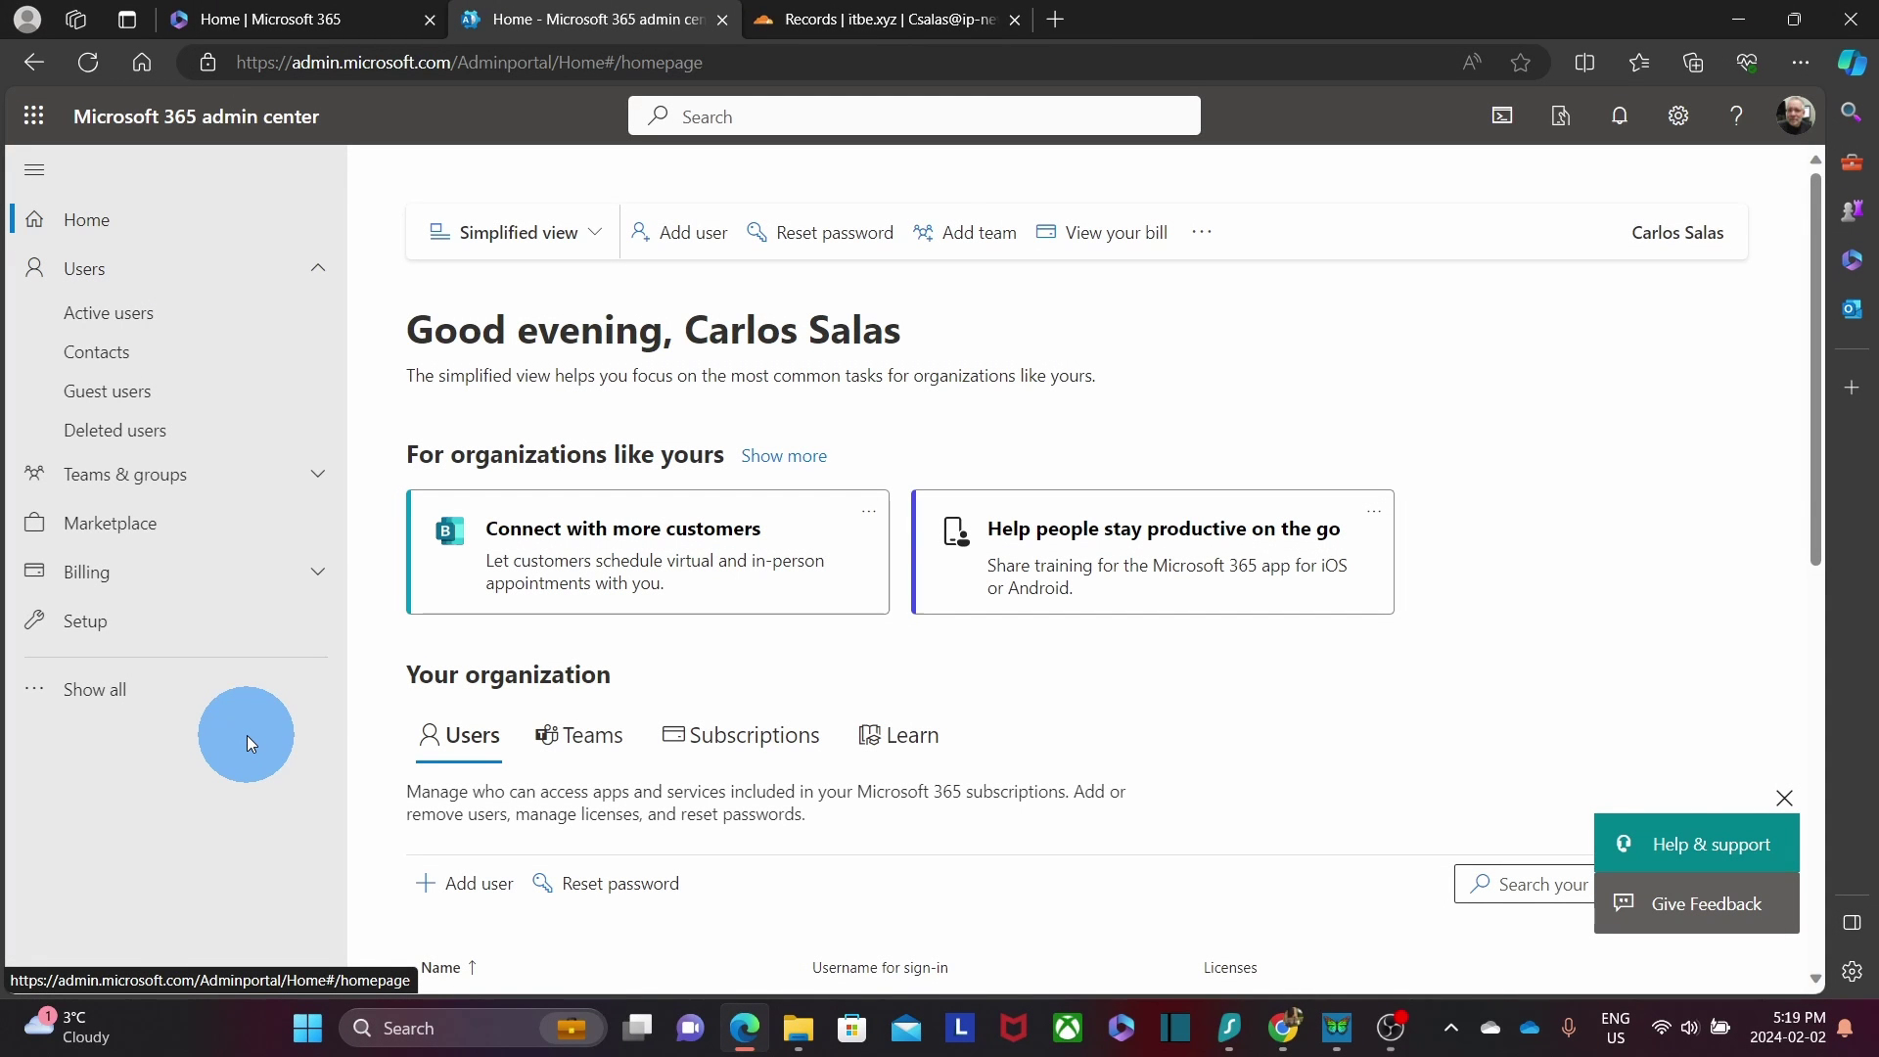
Open Active users and expand the full admin navigation.
left_click(148, 312)
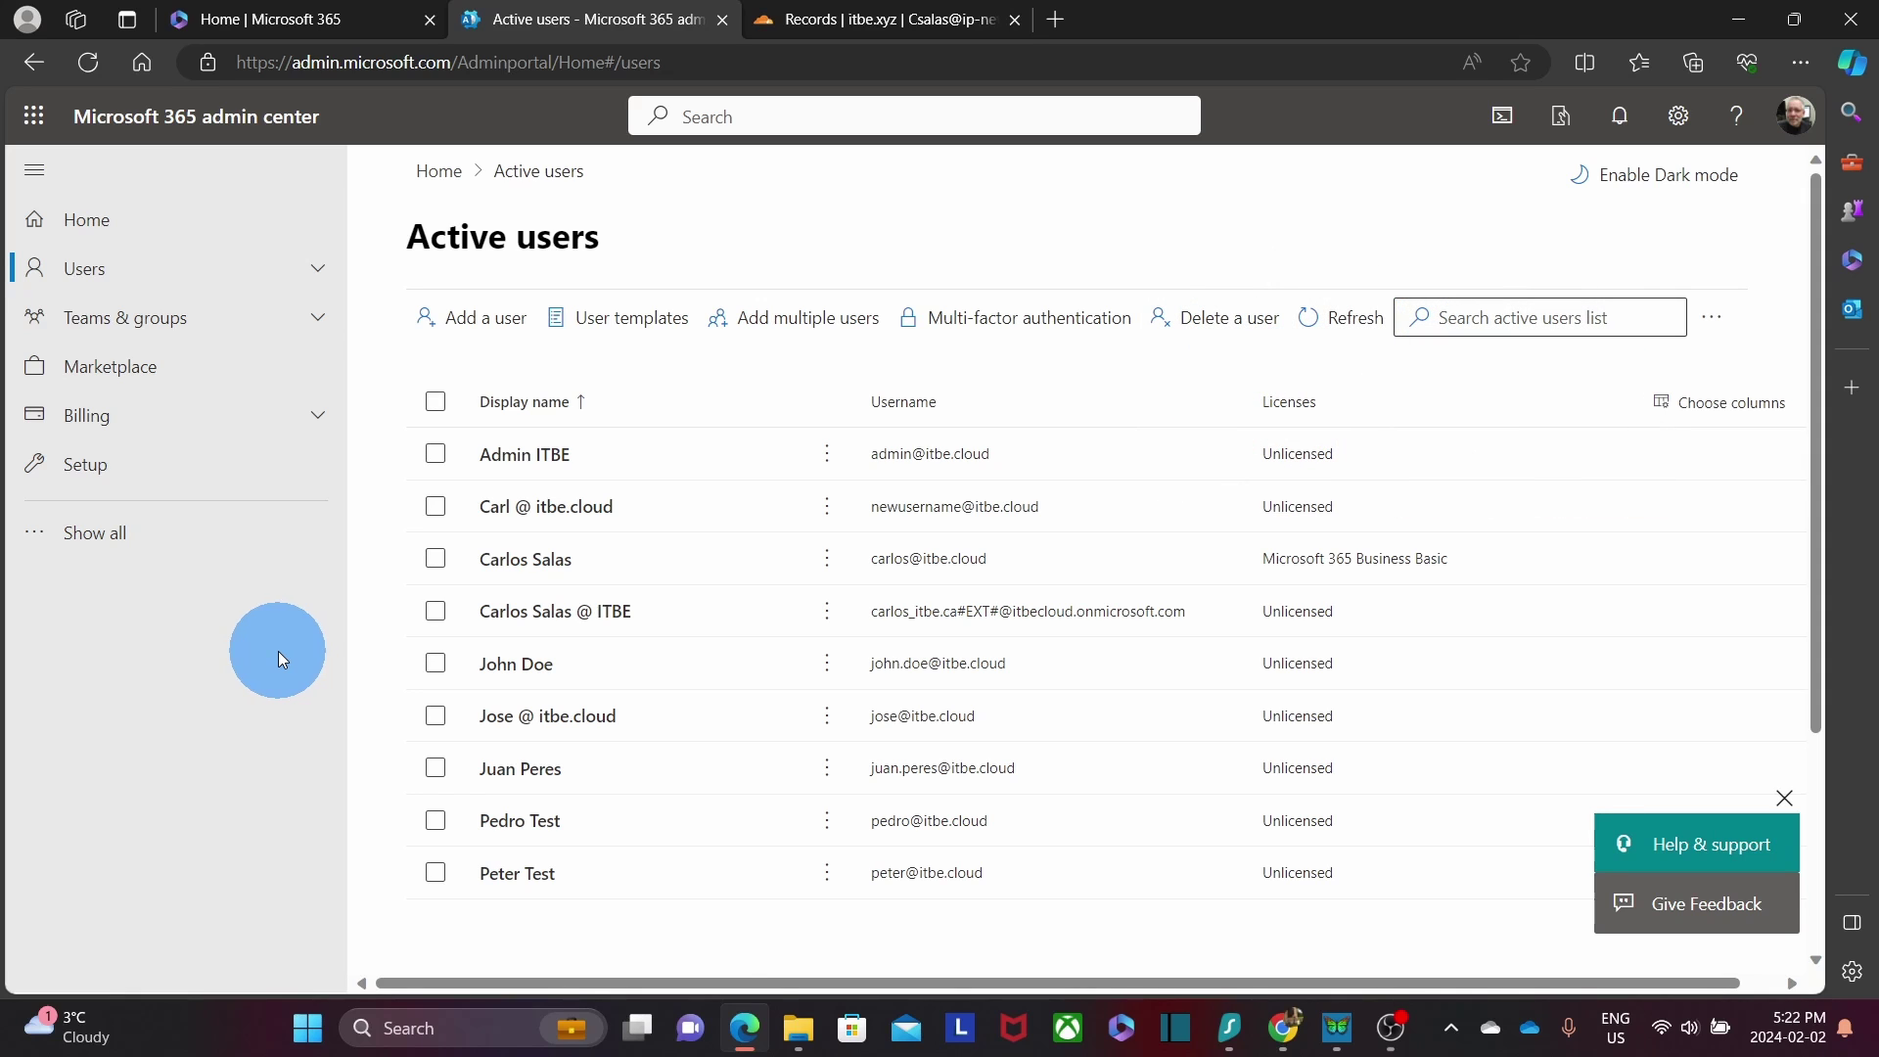
left_click(105, 544)
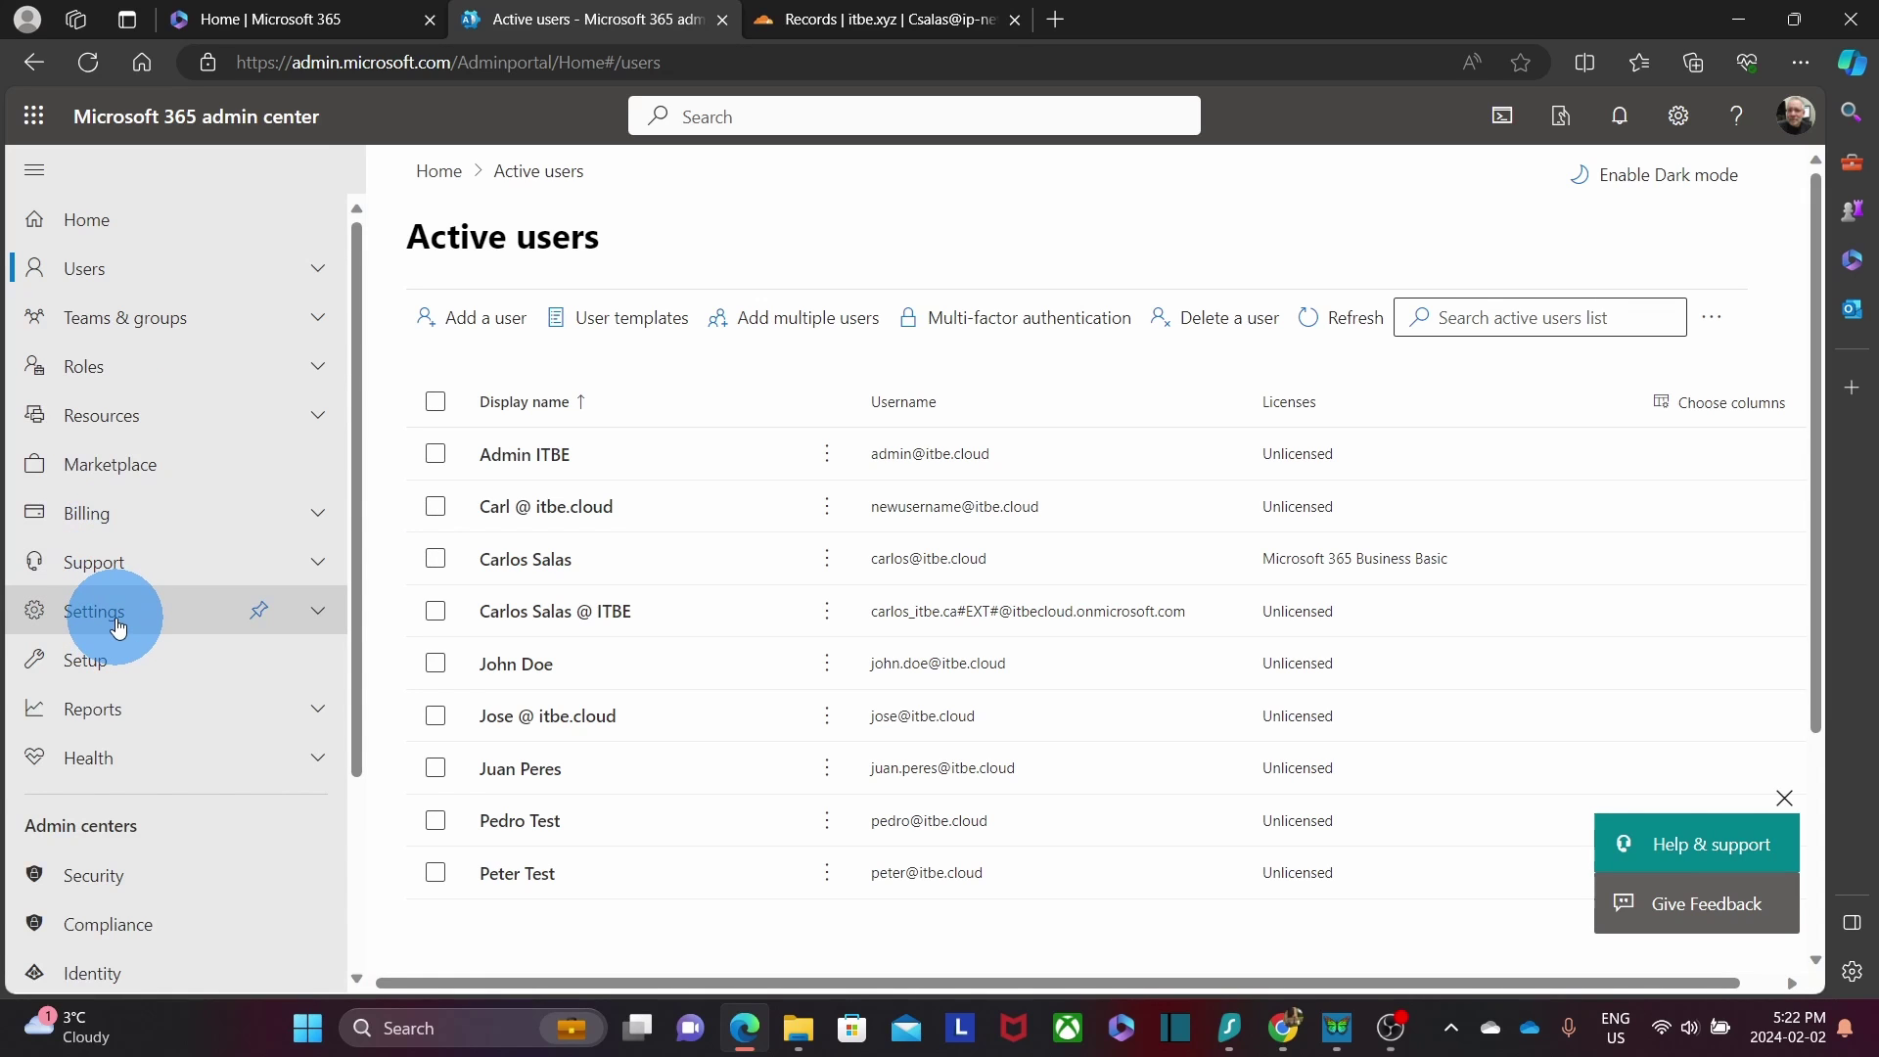
Go to Settings > Domains and start the Add domain wizard.
left_click(118, 626)
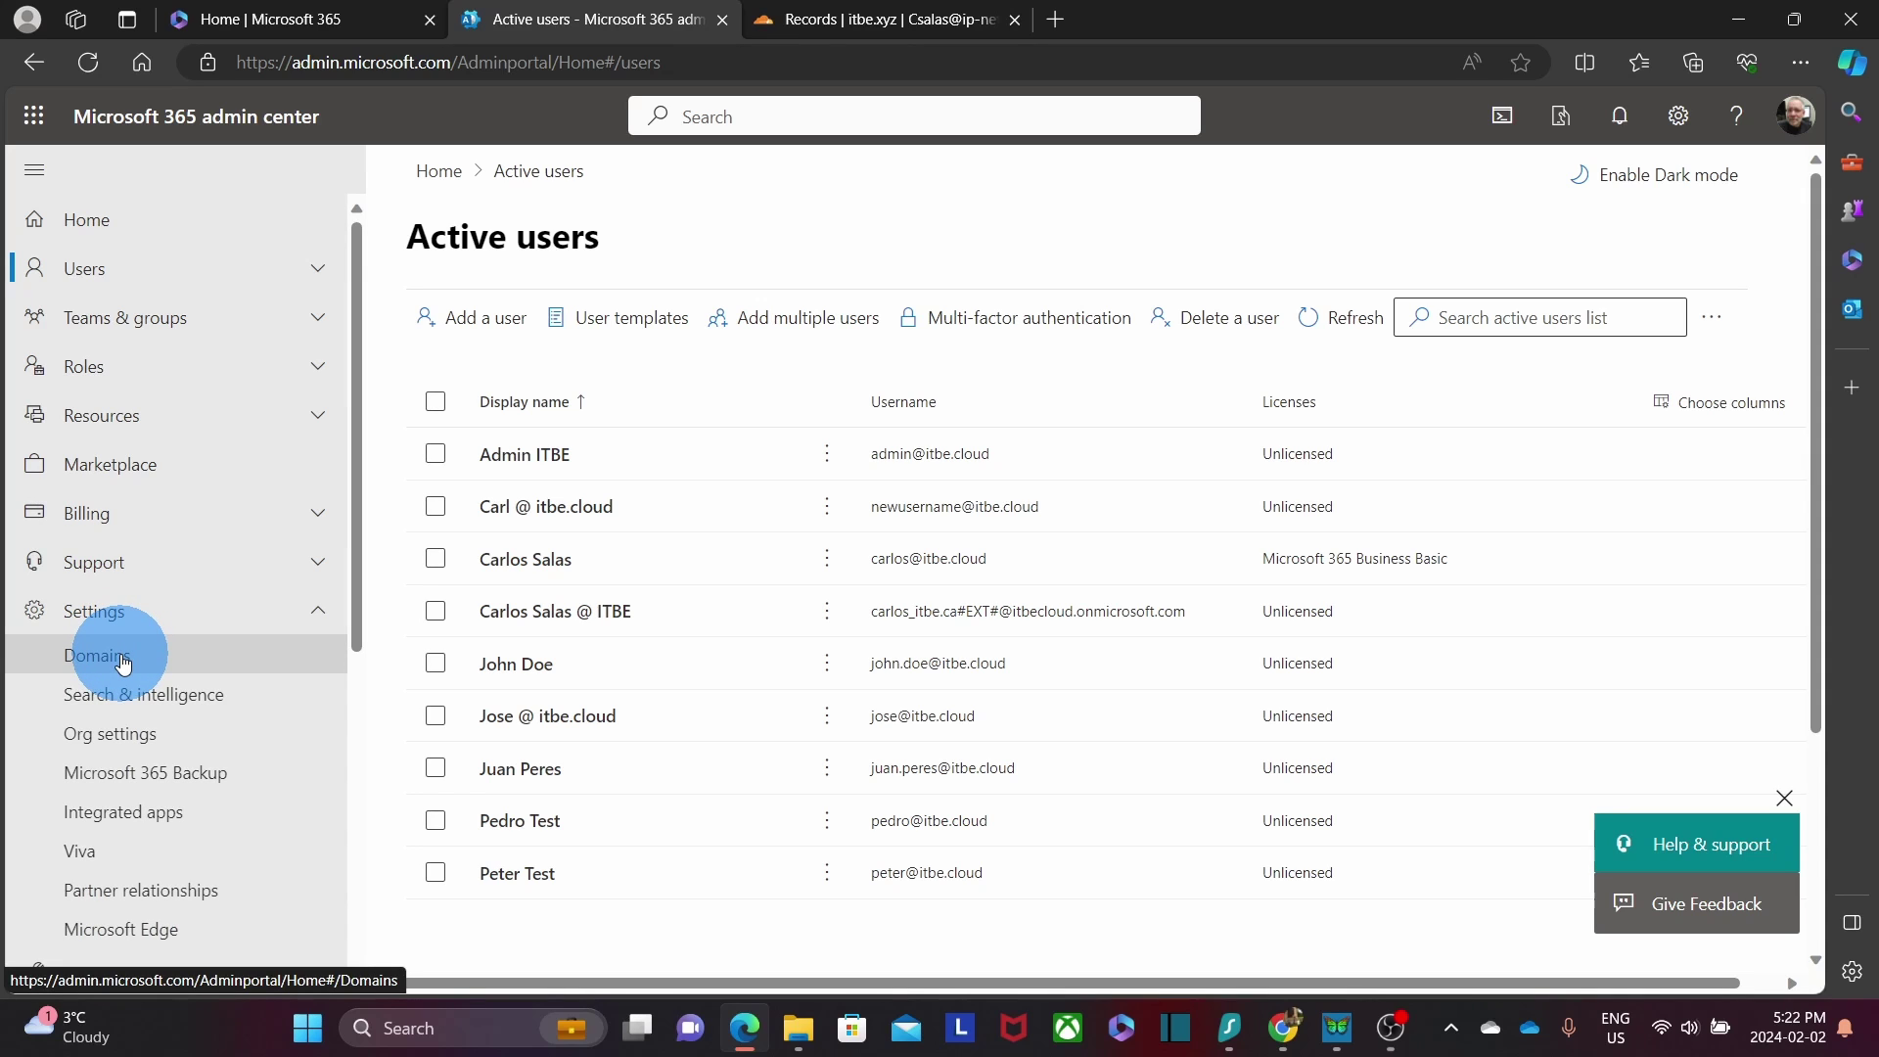
left_click(123, 664)
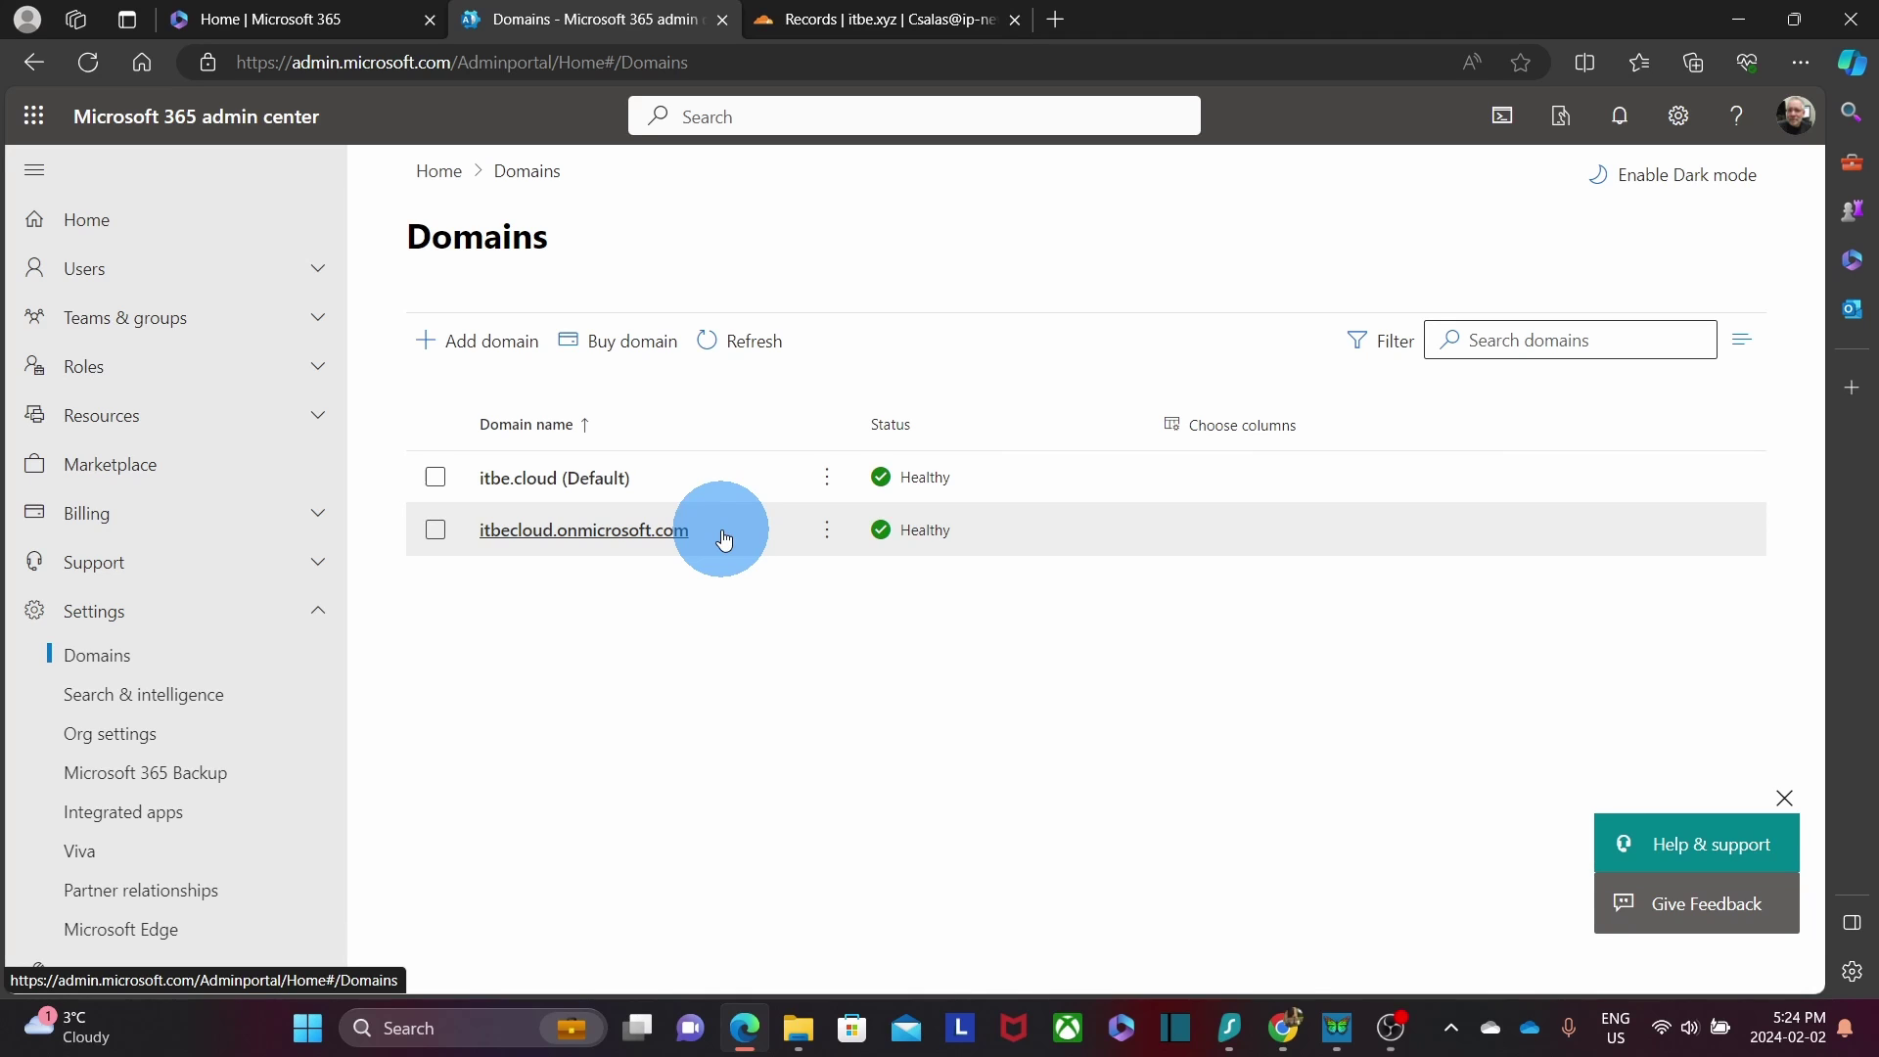
left_click(507, 347)
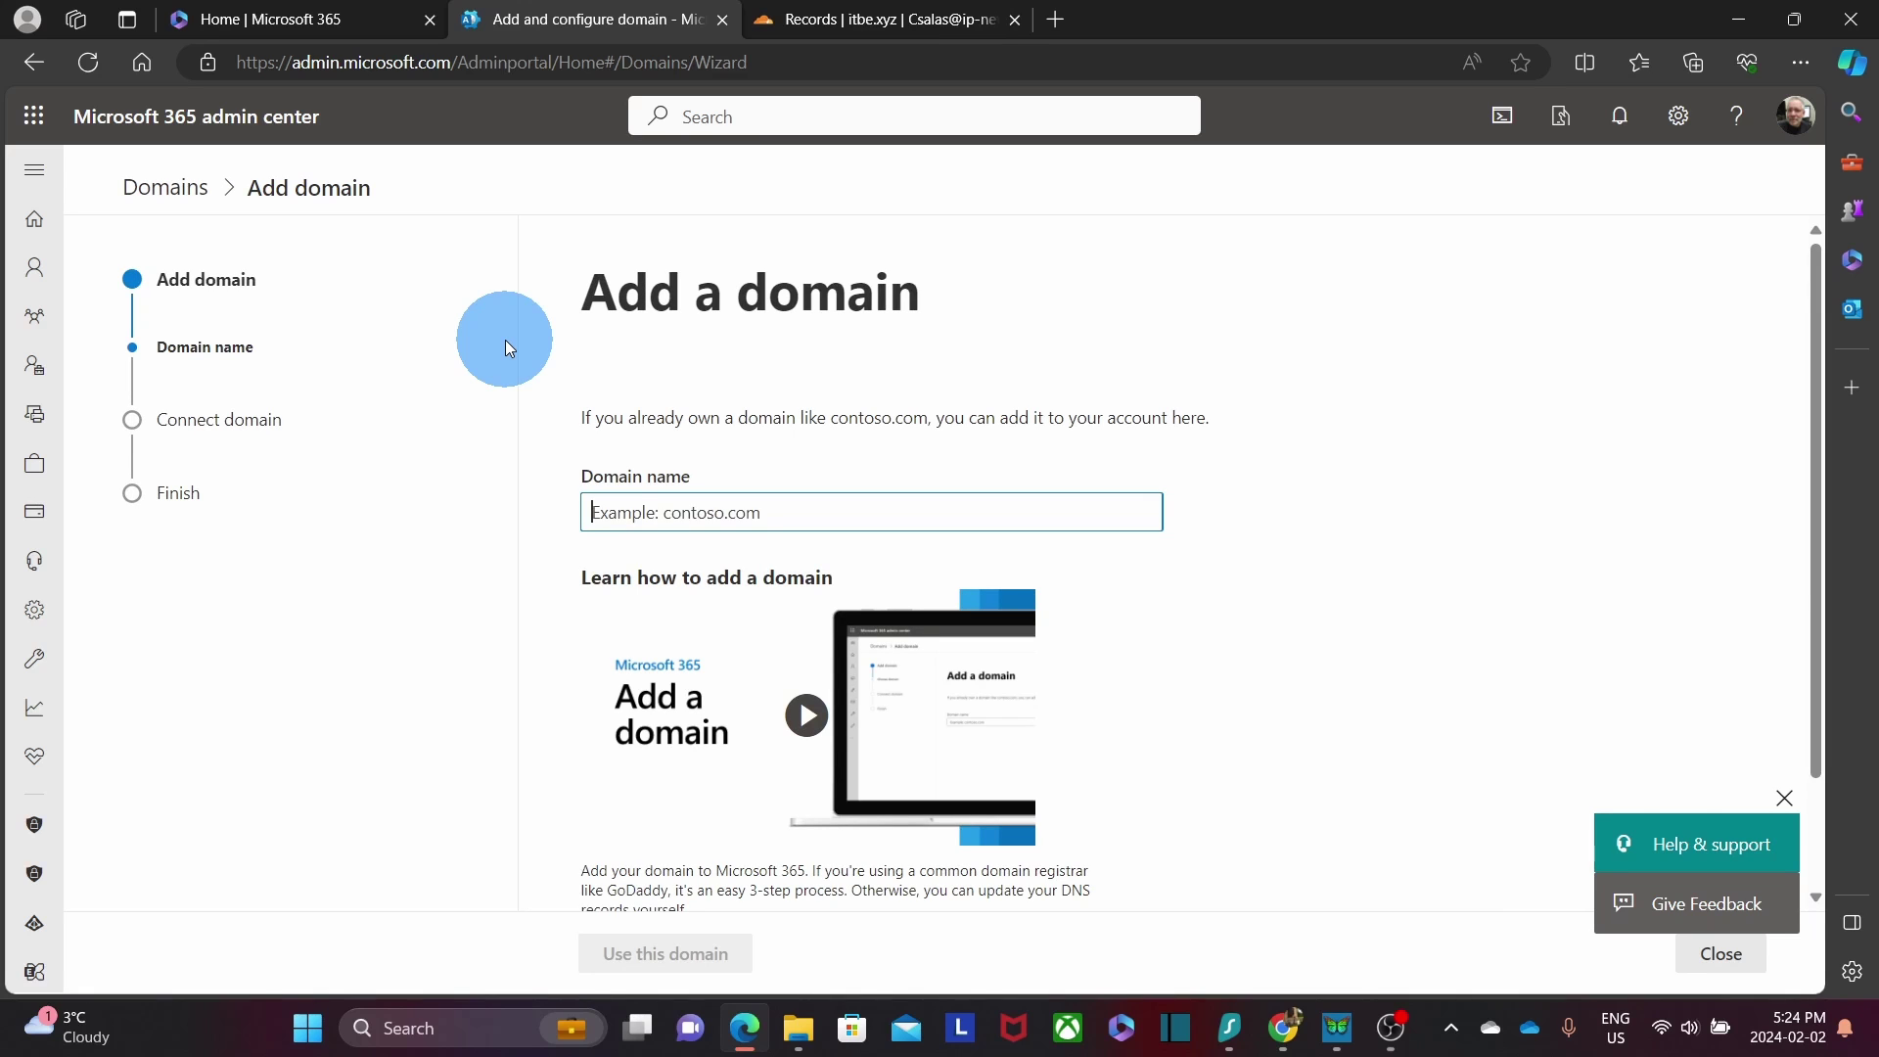
Enter itbe.xyz as the domain name and confirm it as the domain to add.
type("itbe.xyz")
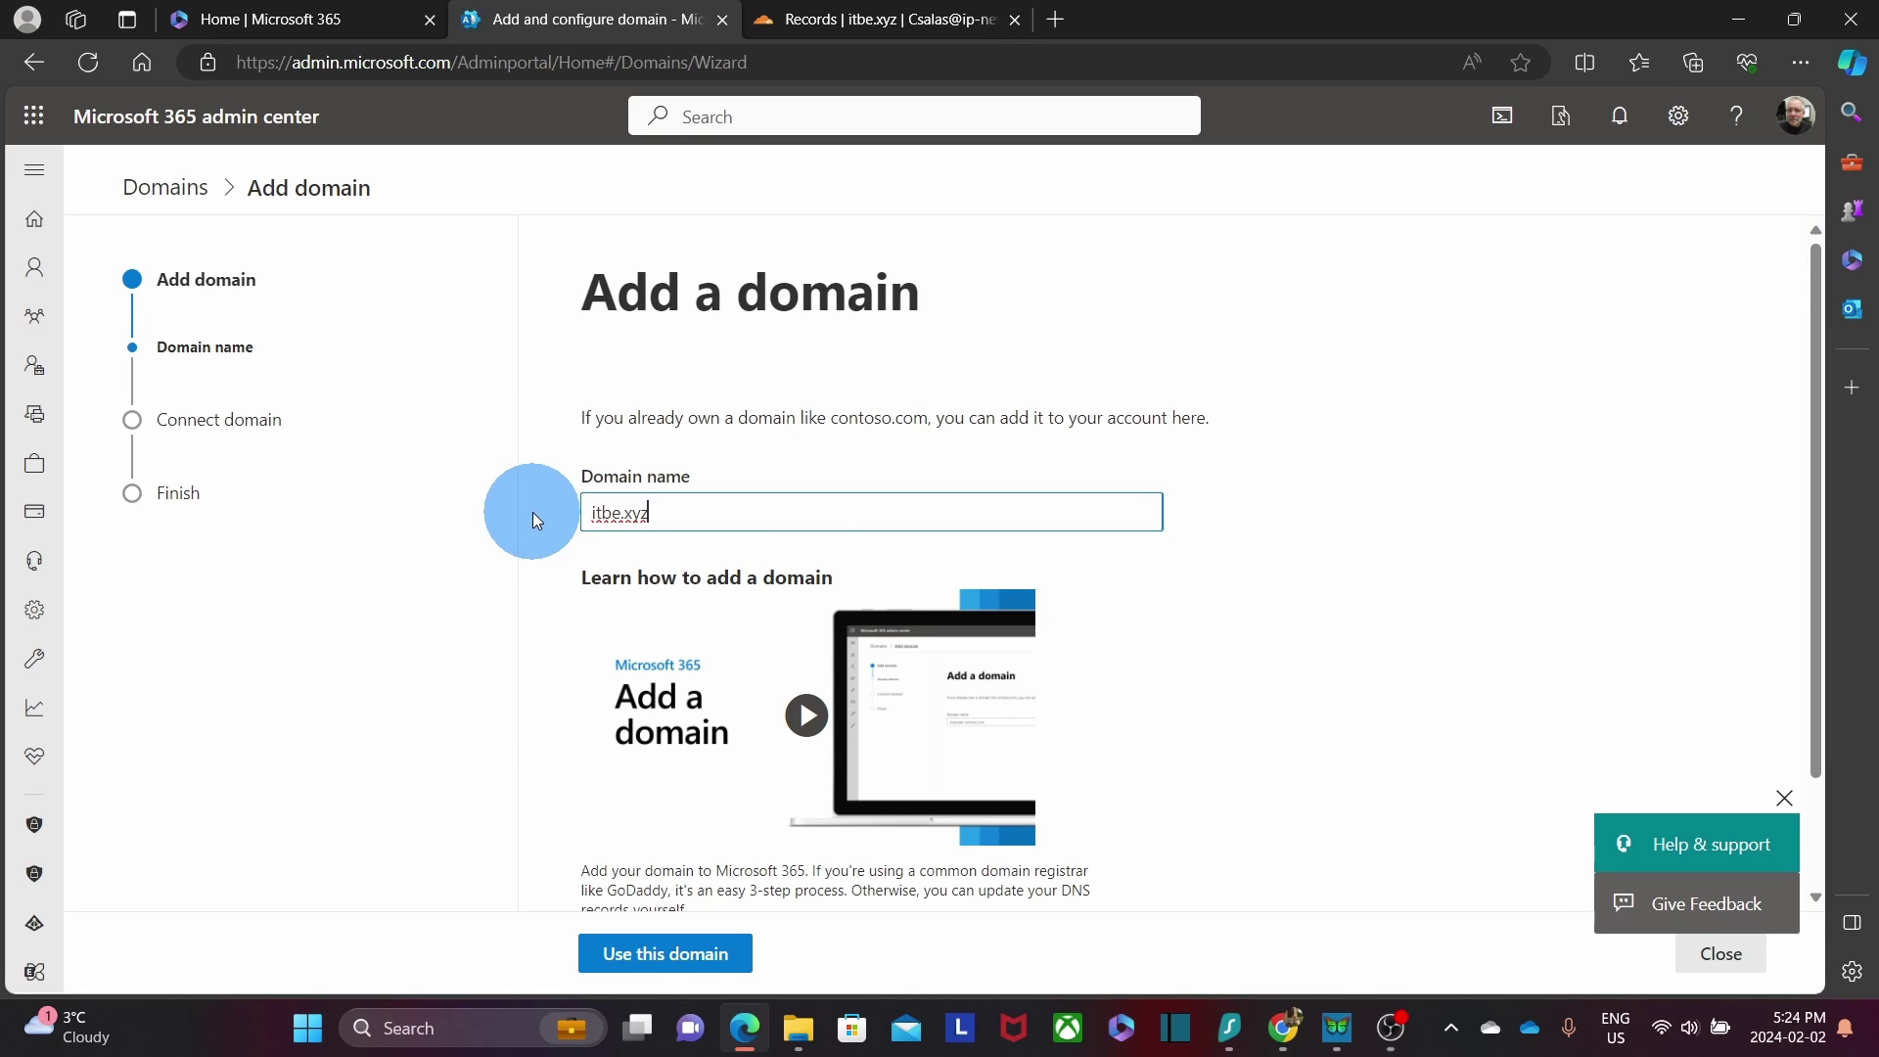
left_click(656, 954)
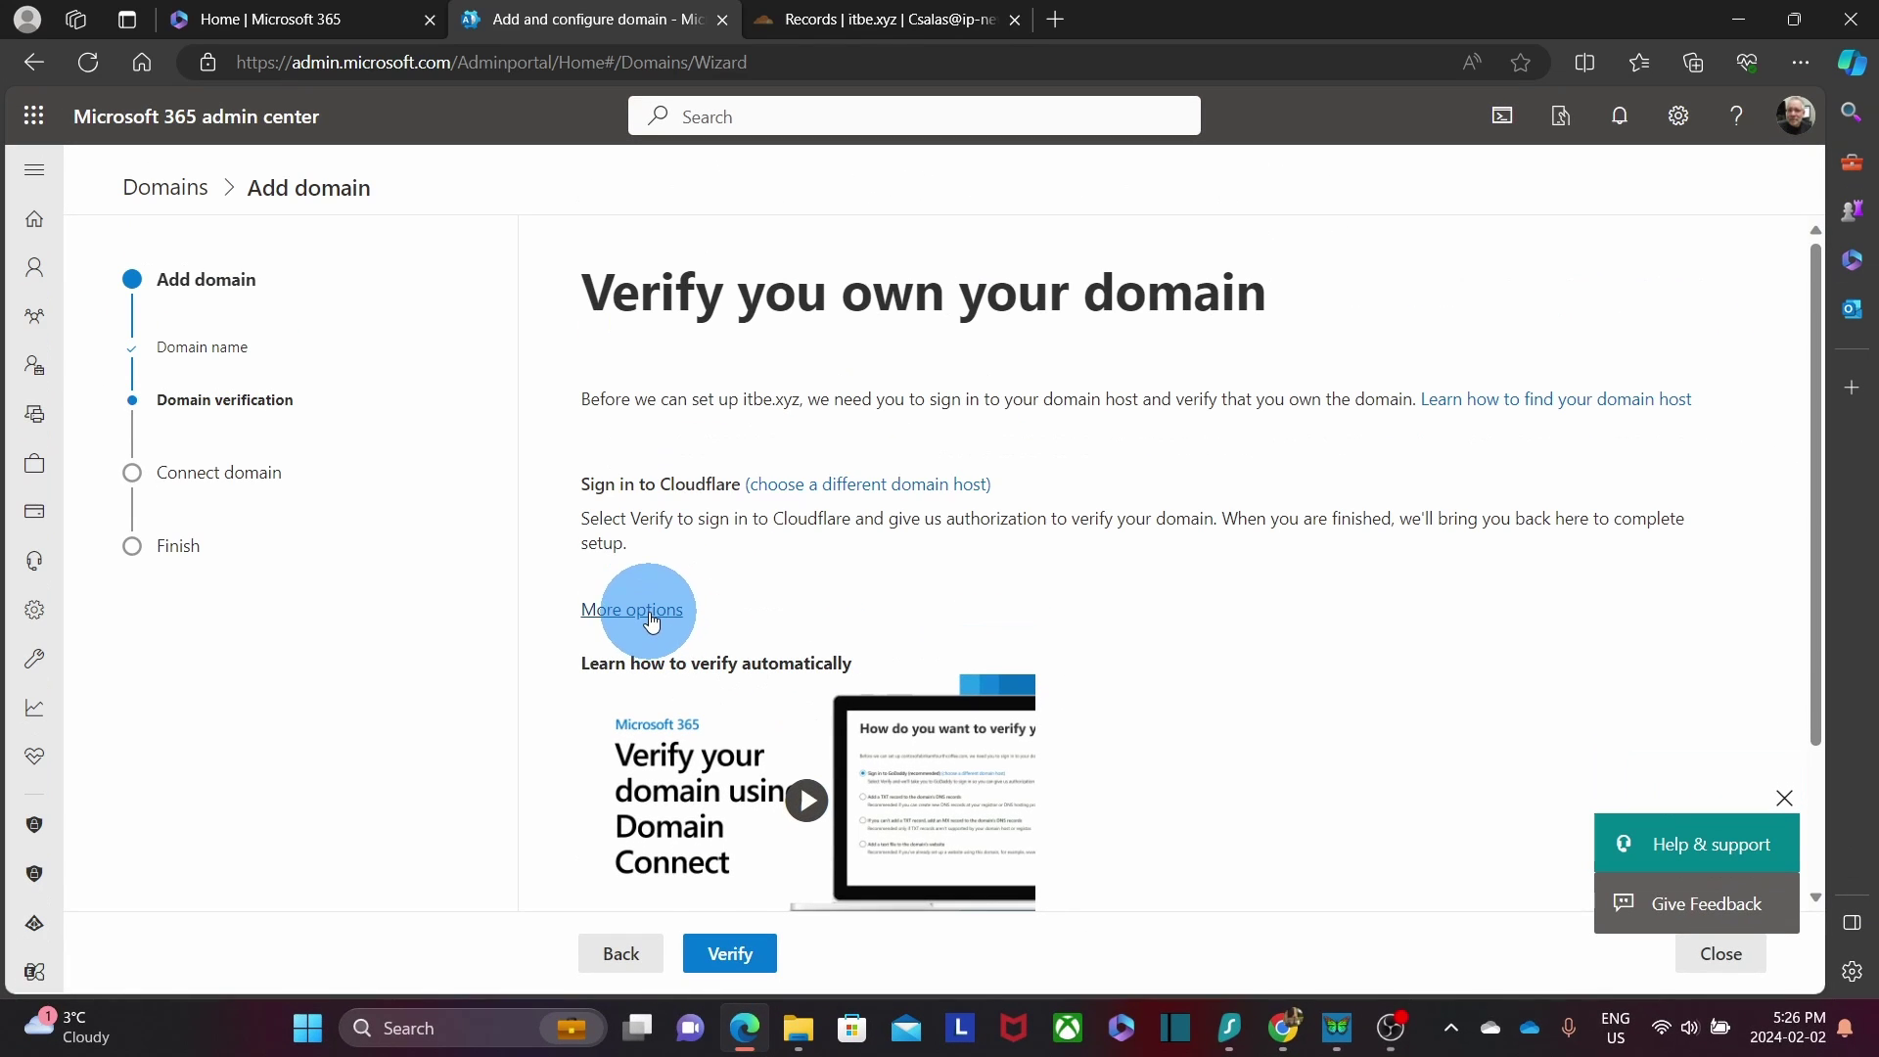
Choose TXT-record verification for itbe.xyz and continue to the record values.
left_click(652, 617)
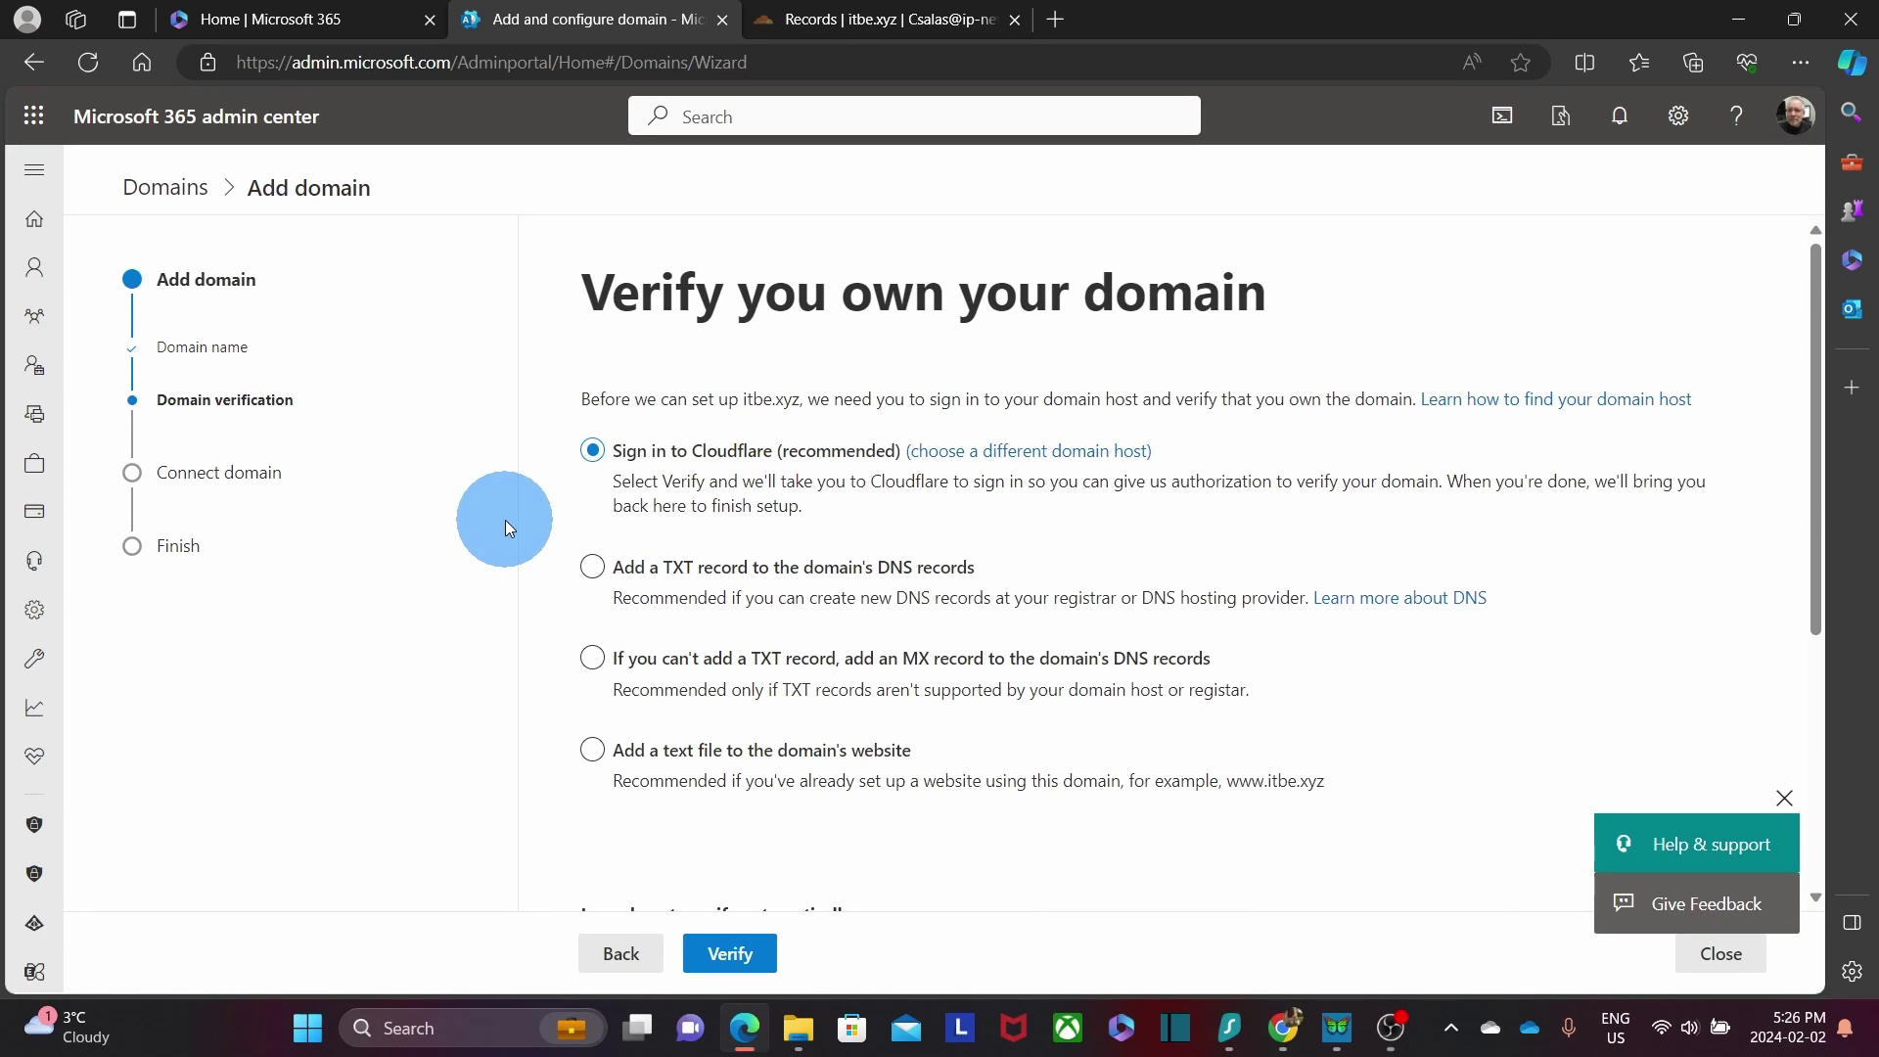
left_click(632, 582)
left_click(746, 960)
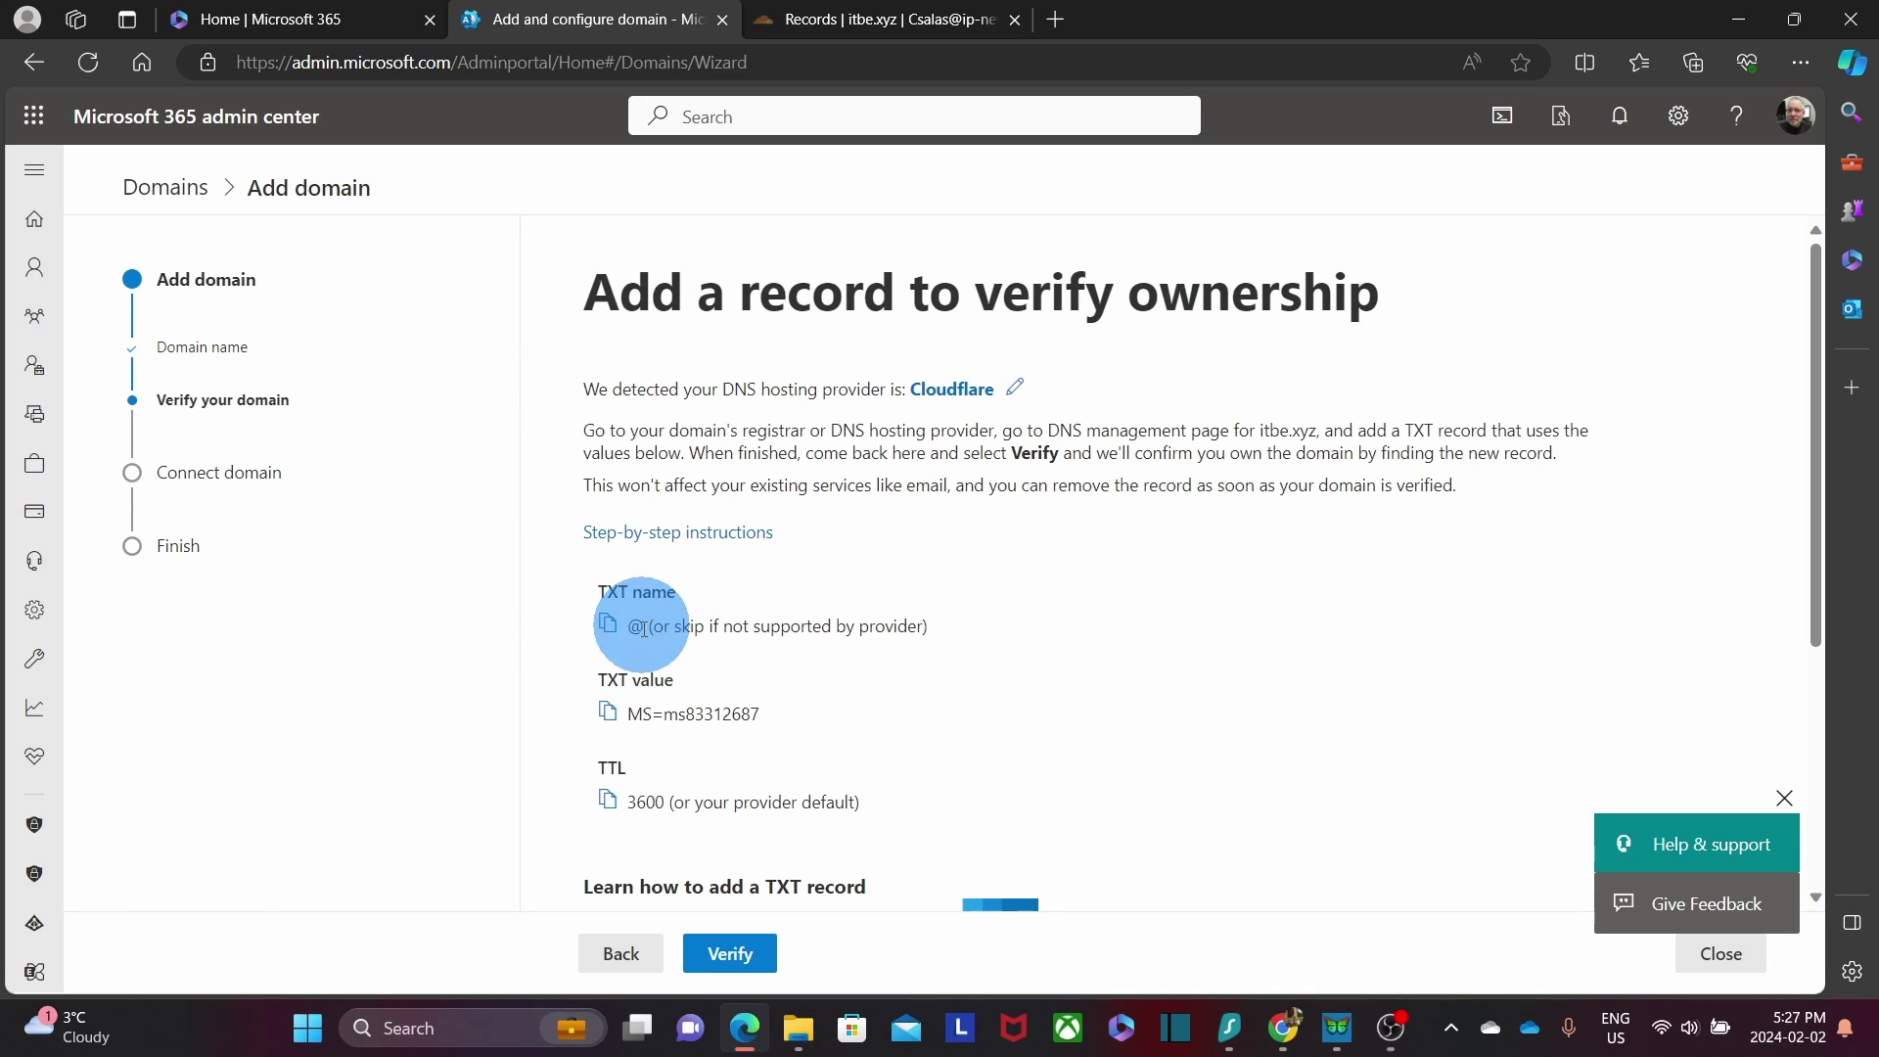
Copy the TXT value MS=ms83312687 and switch to Cloudflare's itbe.xyz DNS records.
left_click(608, 714)
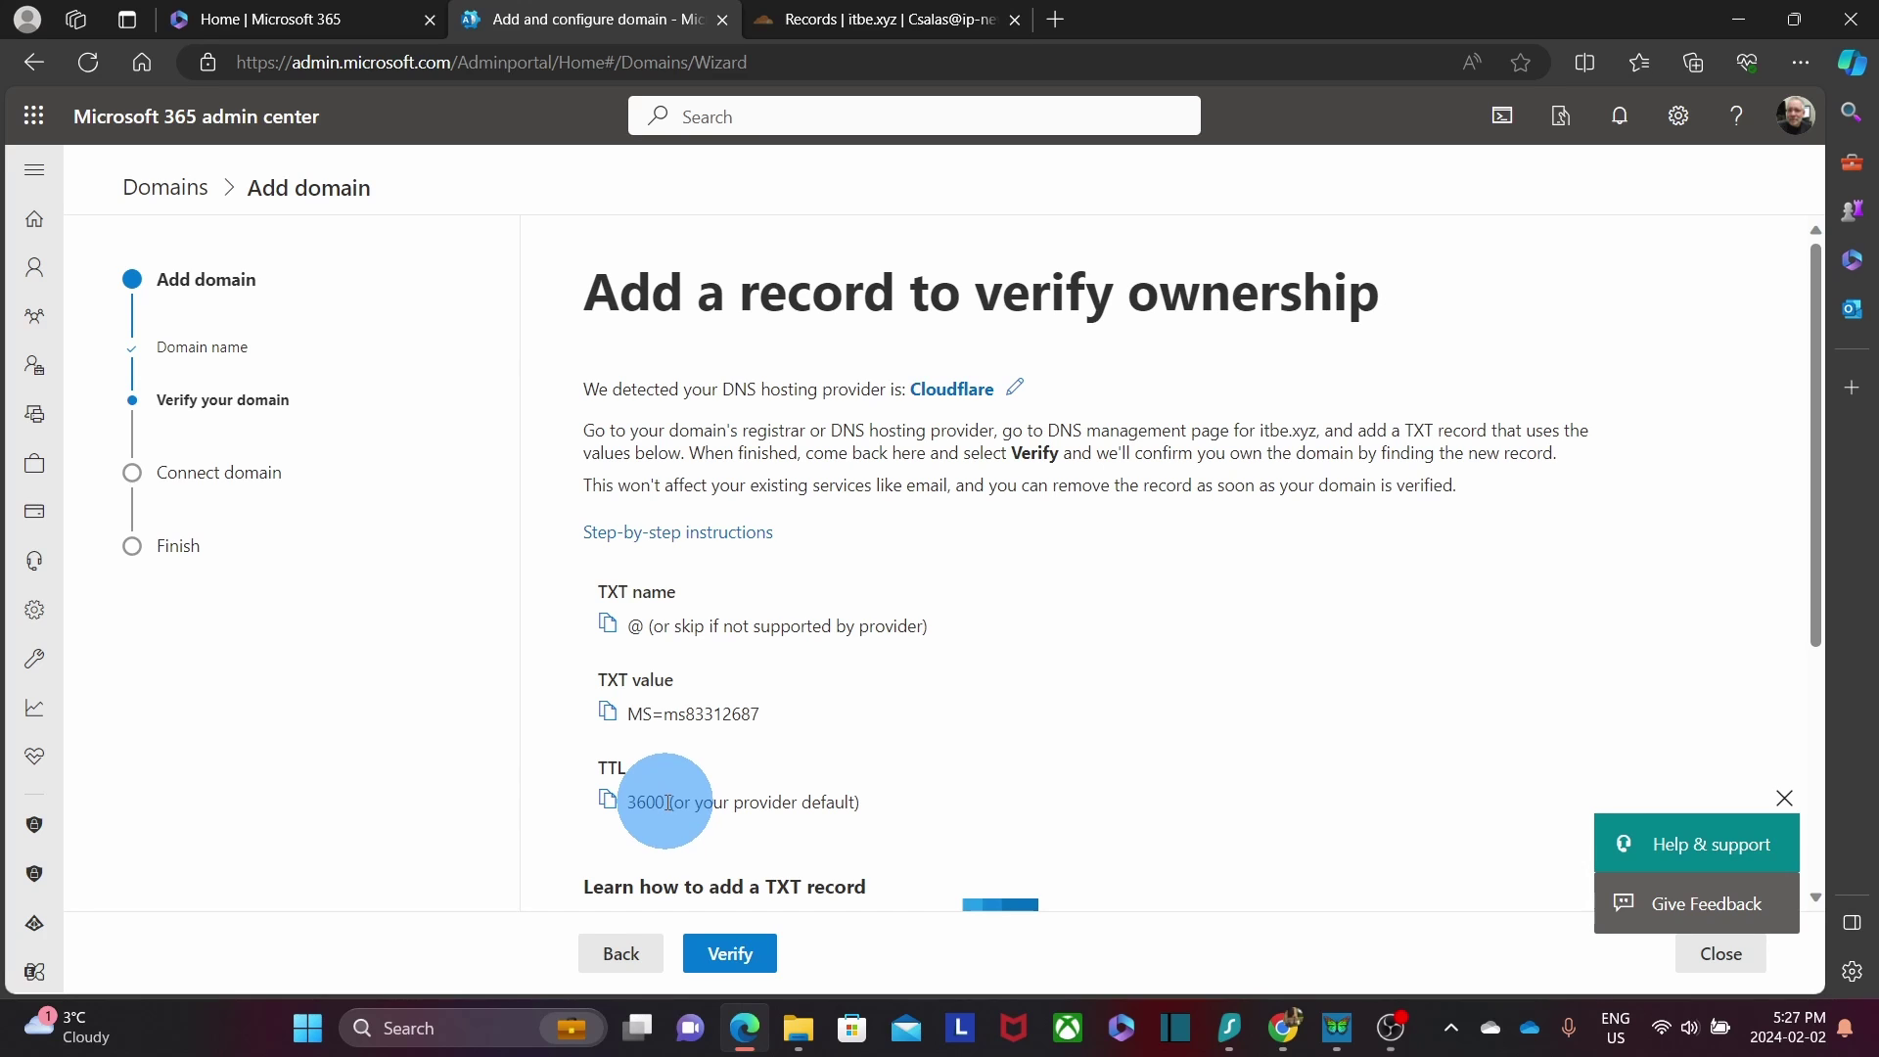
left_click(891, 28)
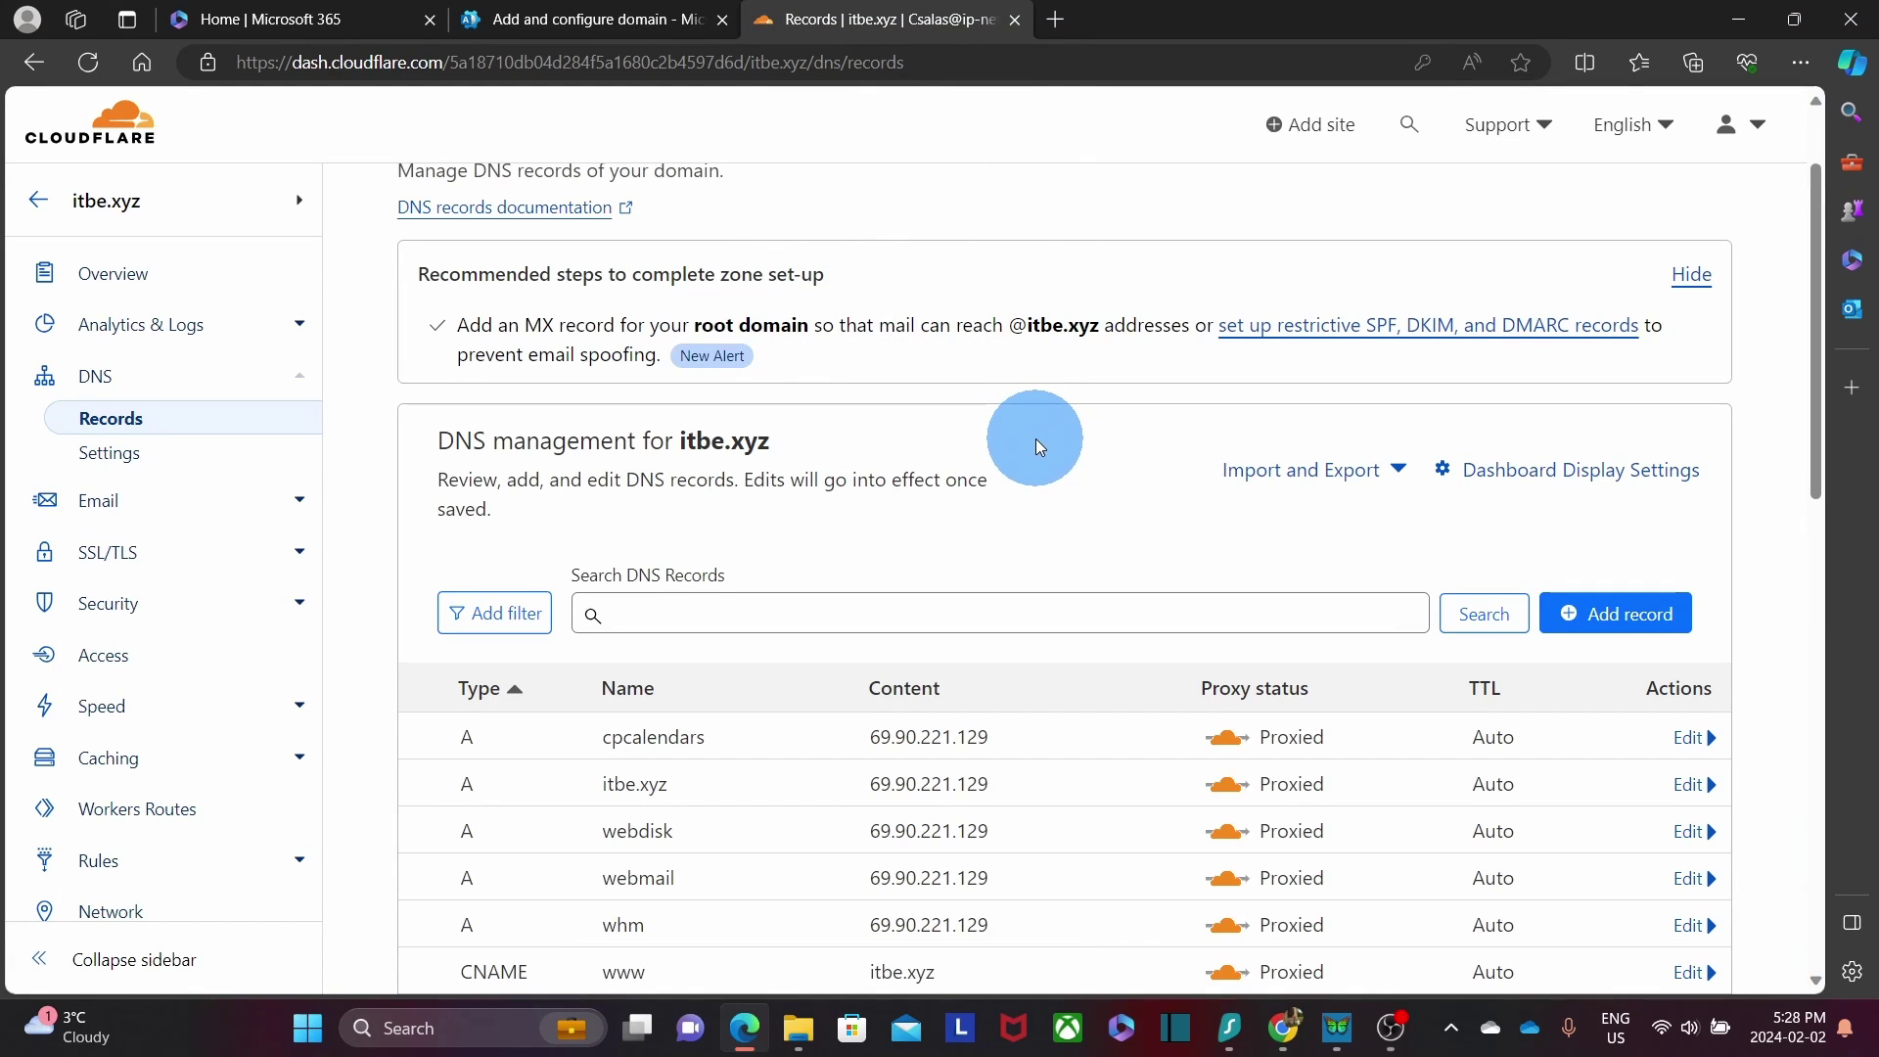
Start a new Cloudflare DNS record of type TXT with name @.
scroll(1037, 439, "down", 3)
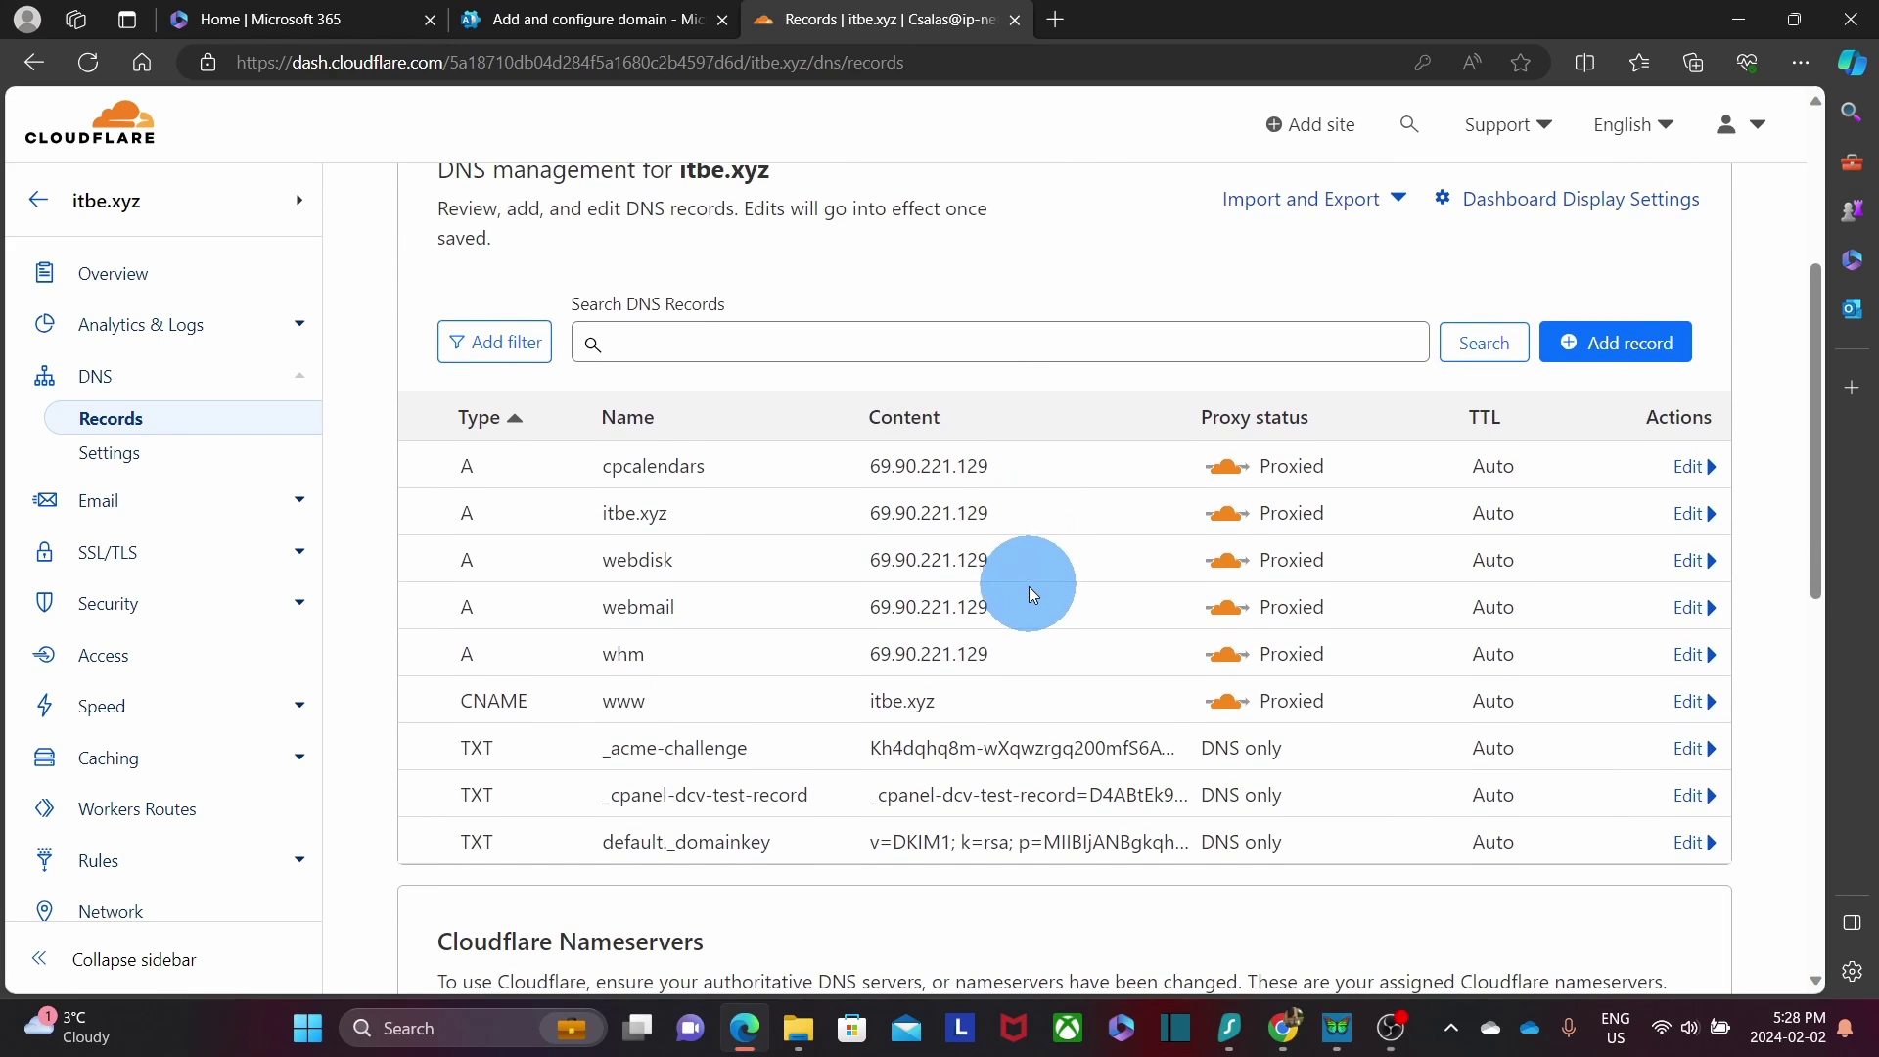
scroll(1028, 590, "up", 3)
double_click(724, 442)
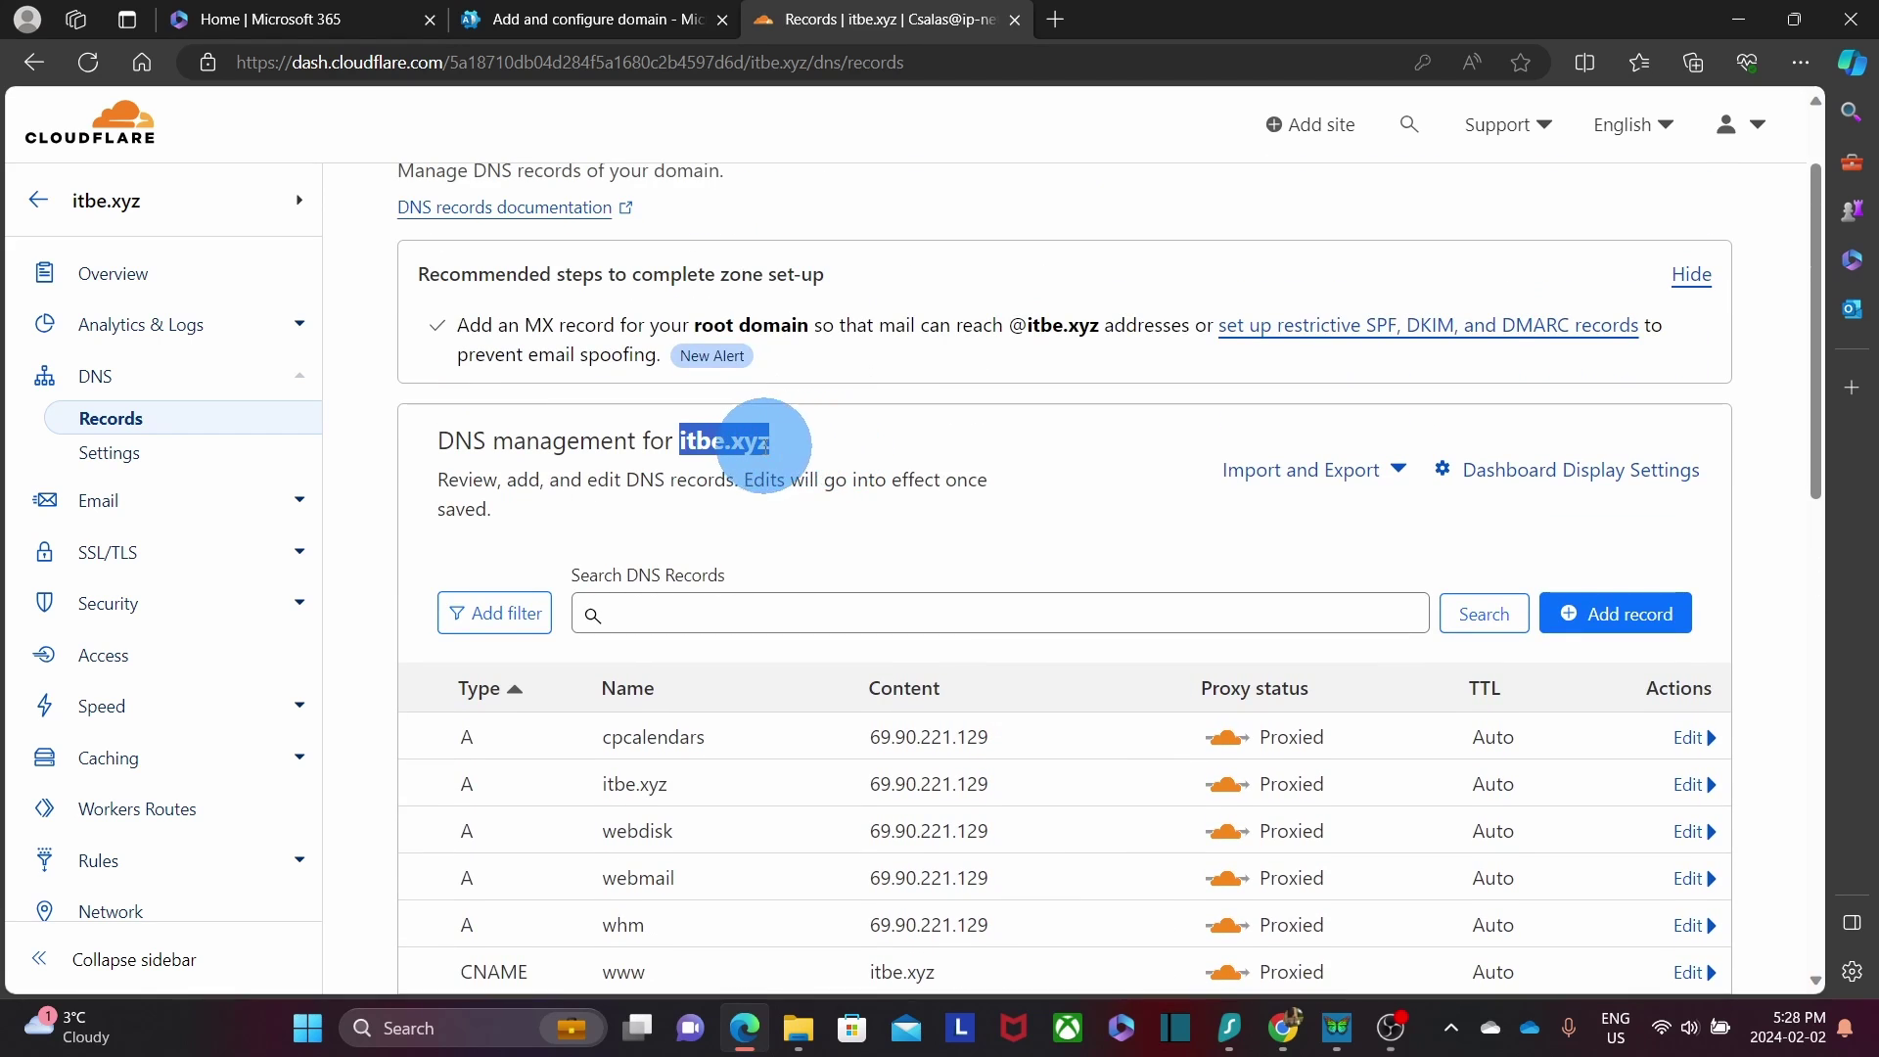
scroll(894, 526, "down", 3)
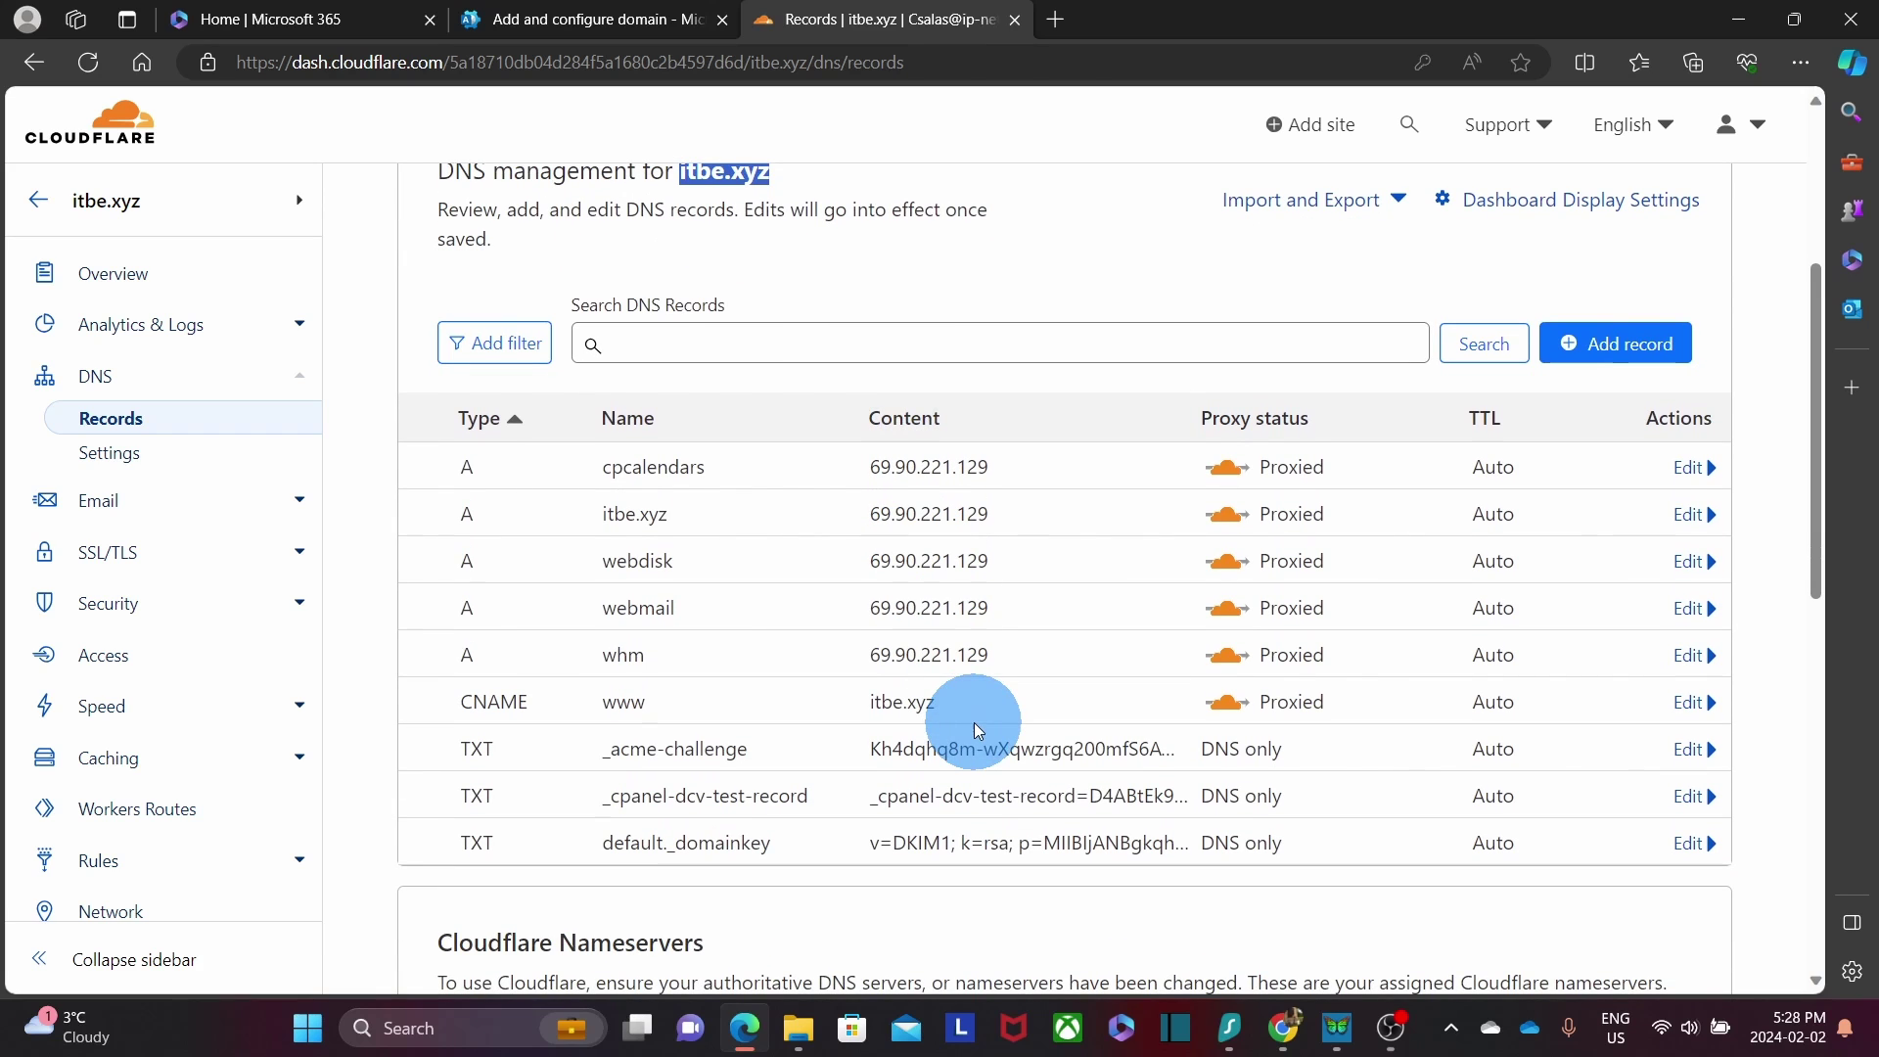
left_click(1616, 352)
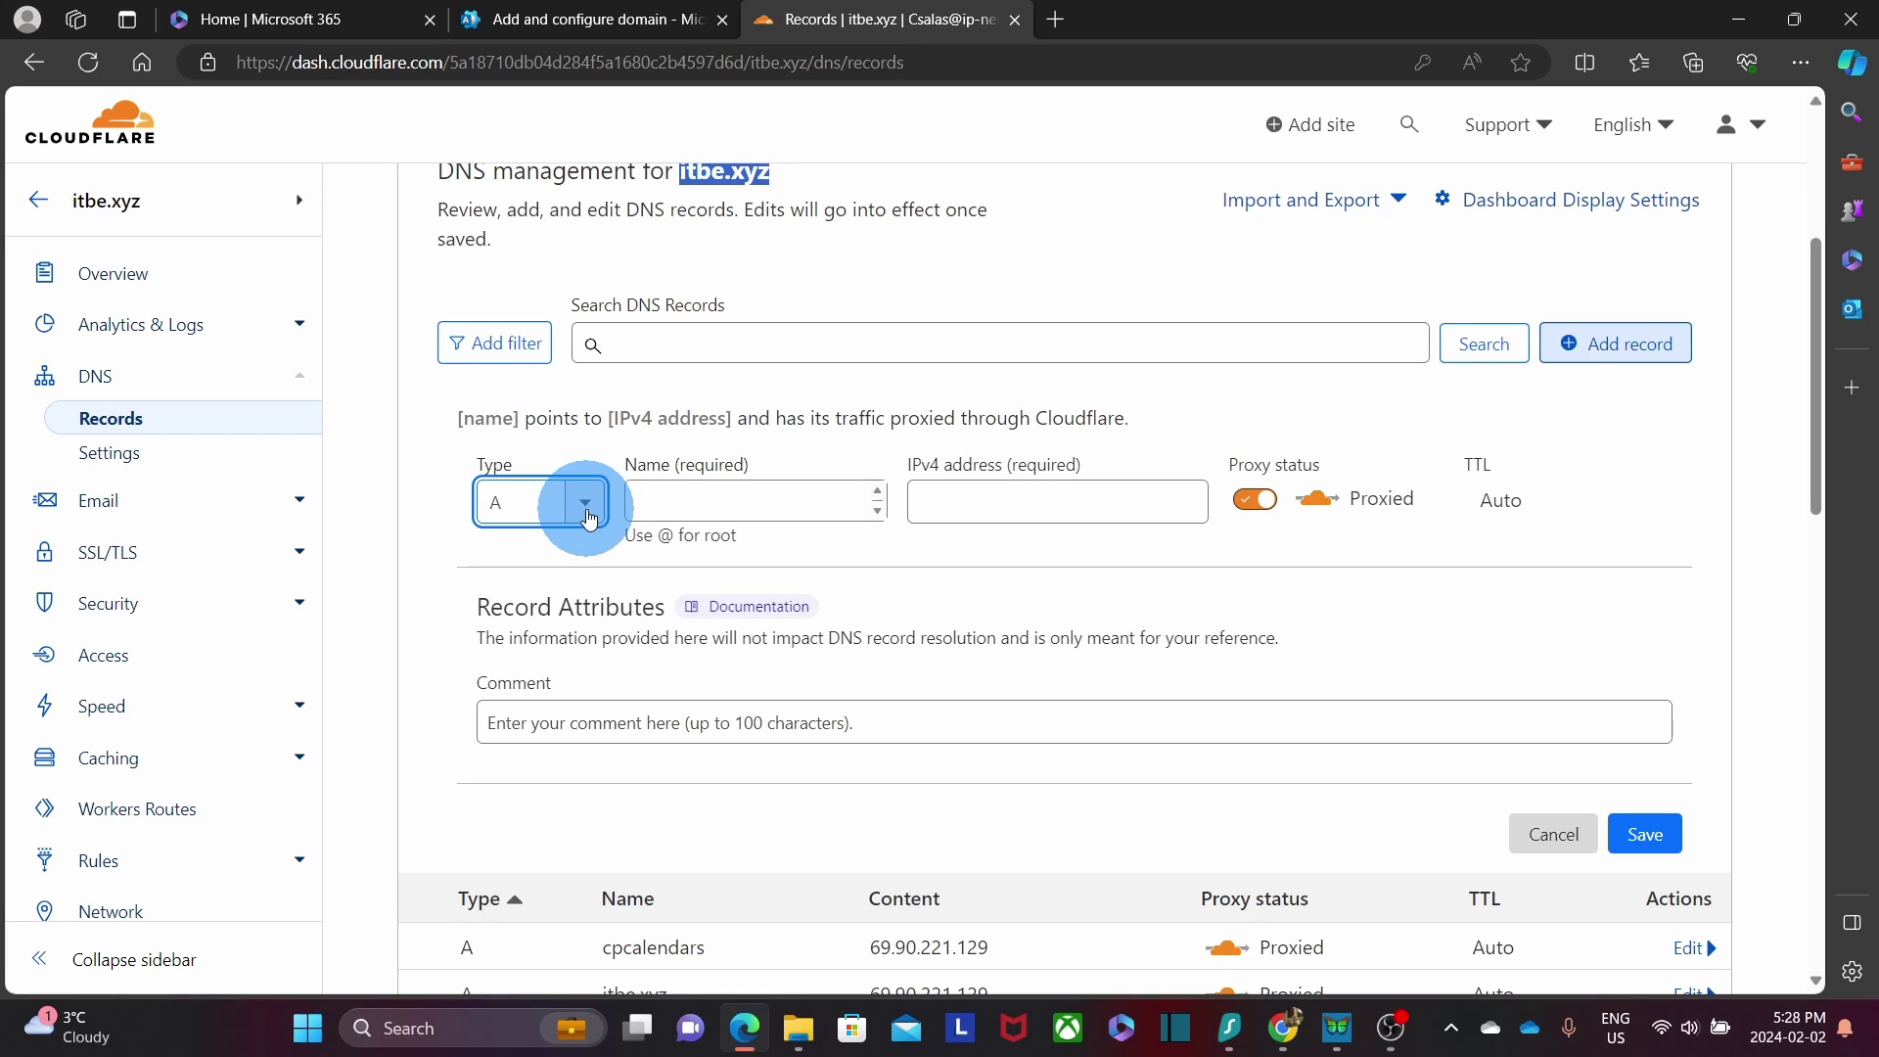
left_click(586, 504)
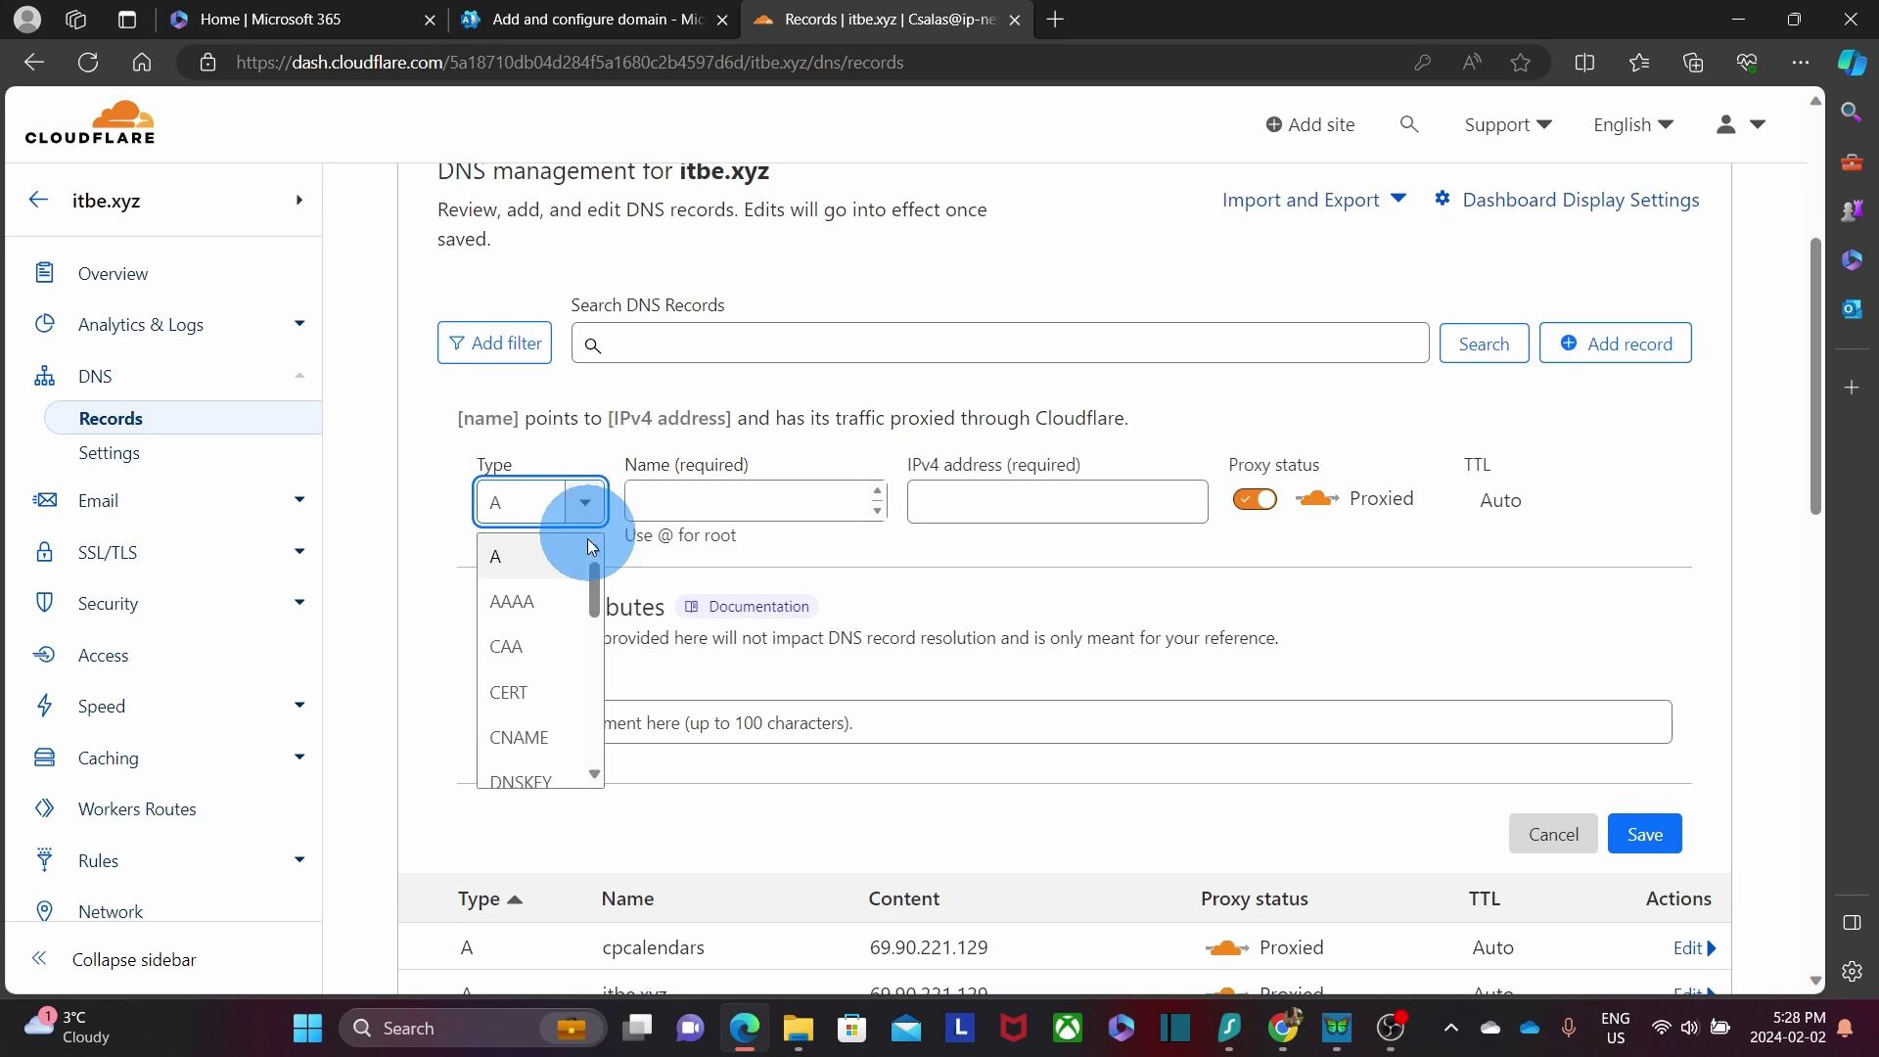
scroll(548, 619, "down", 2)
scroll(554, 623, "down", 5)
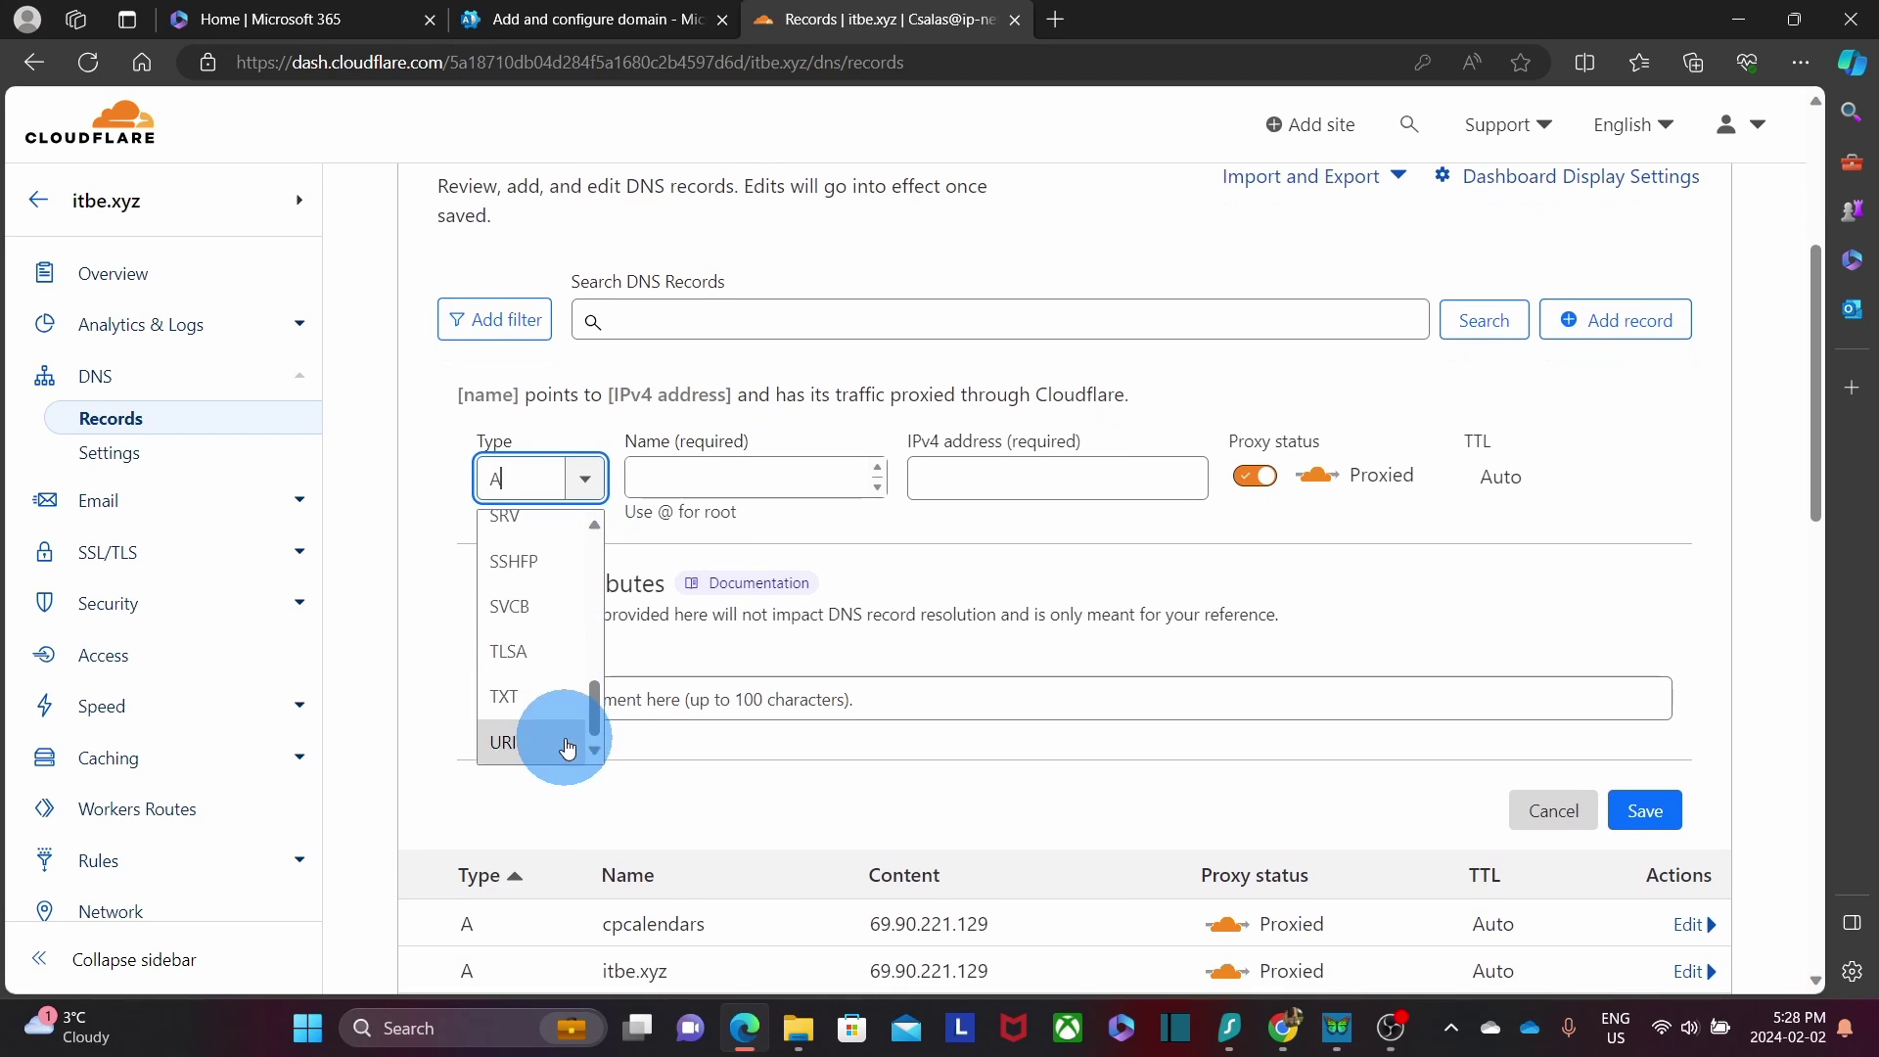
left_click(519, 702)
left_click(672, 472)
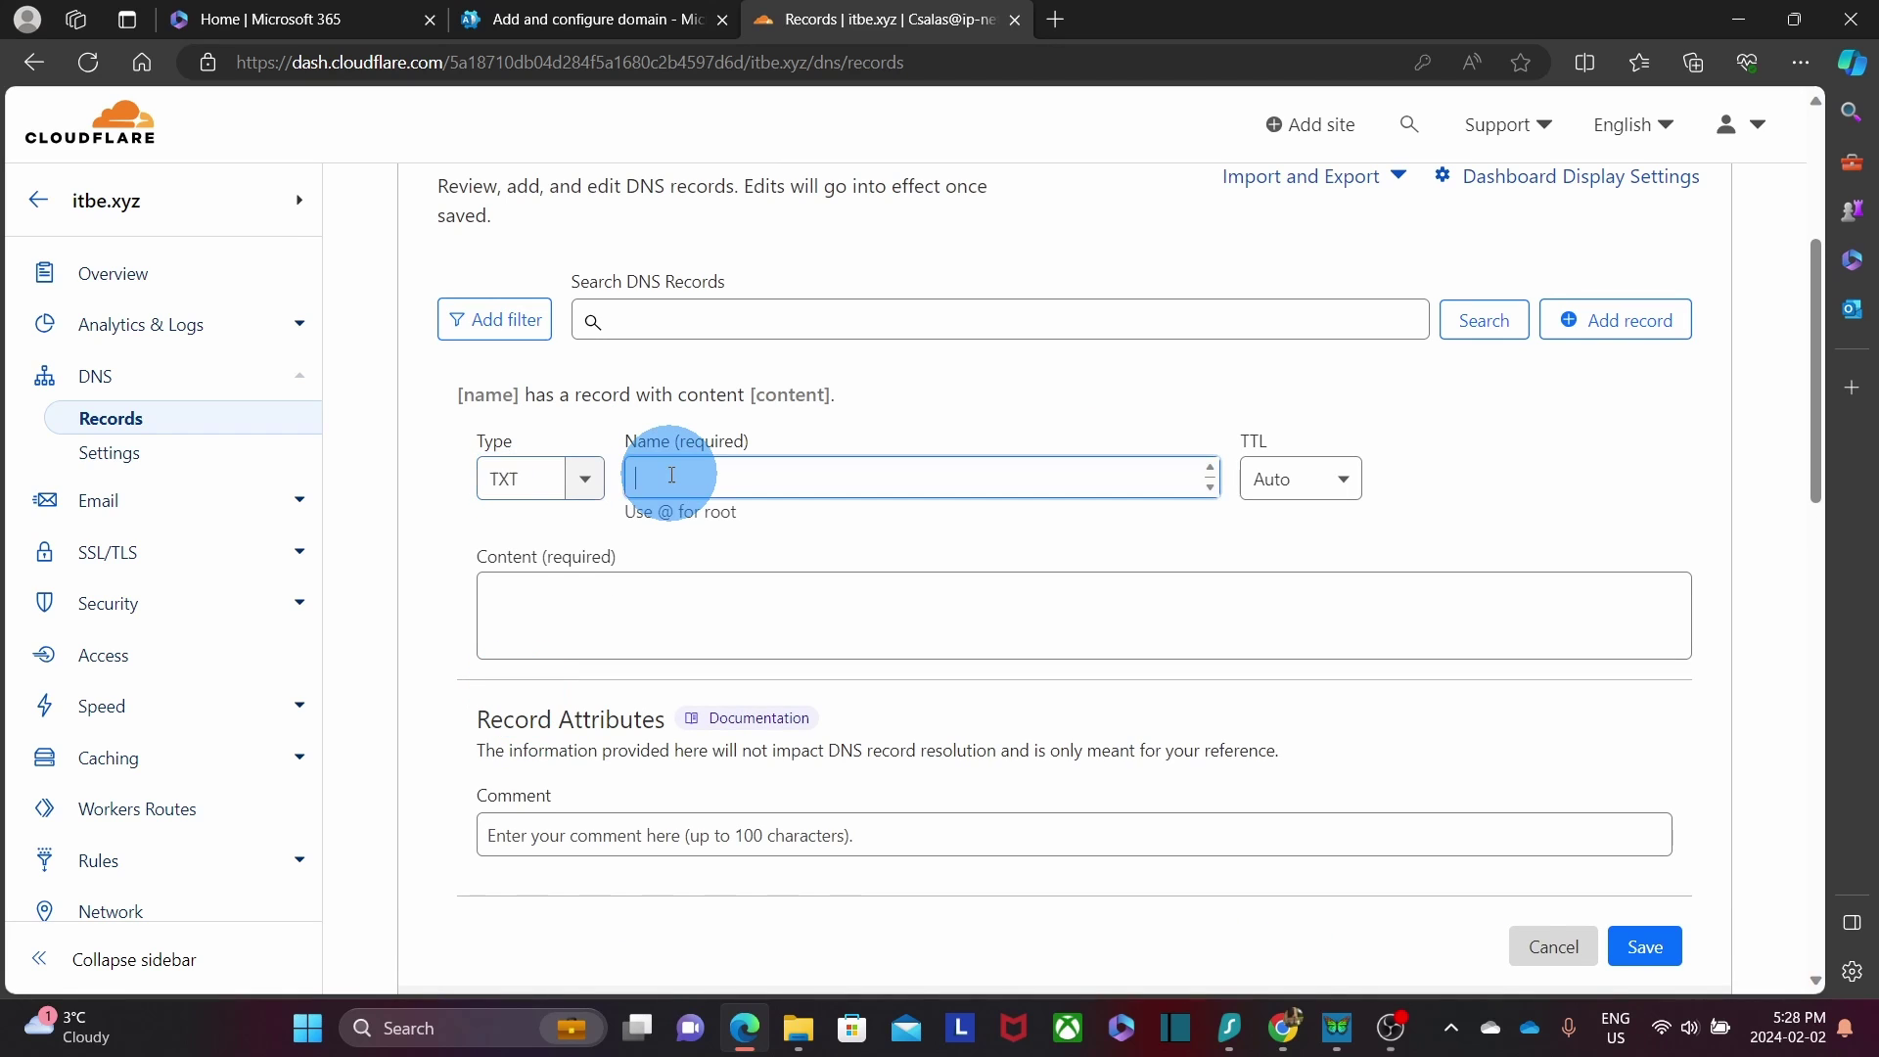
type("@")
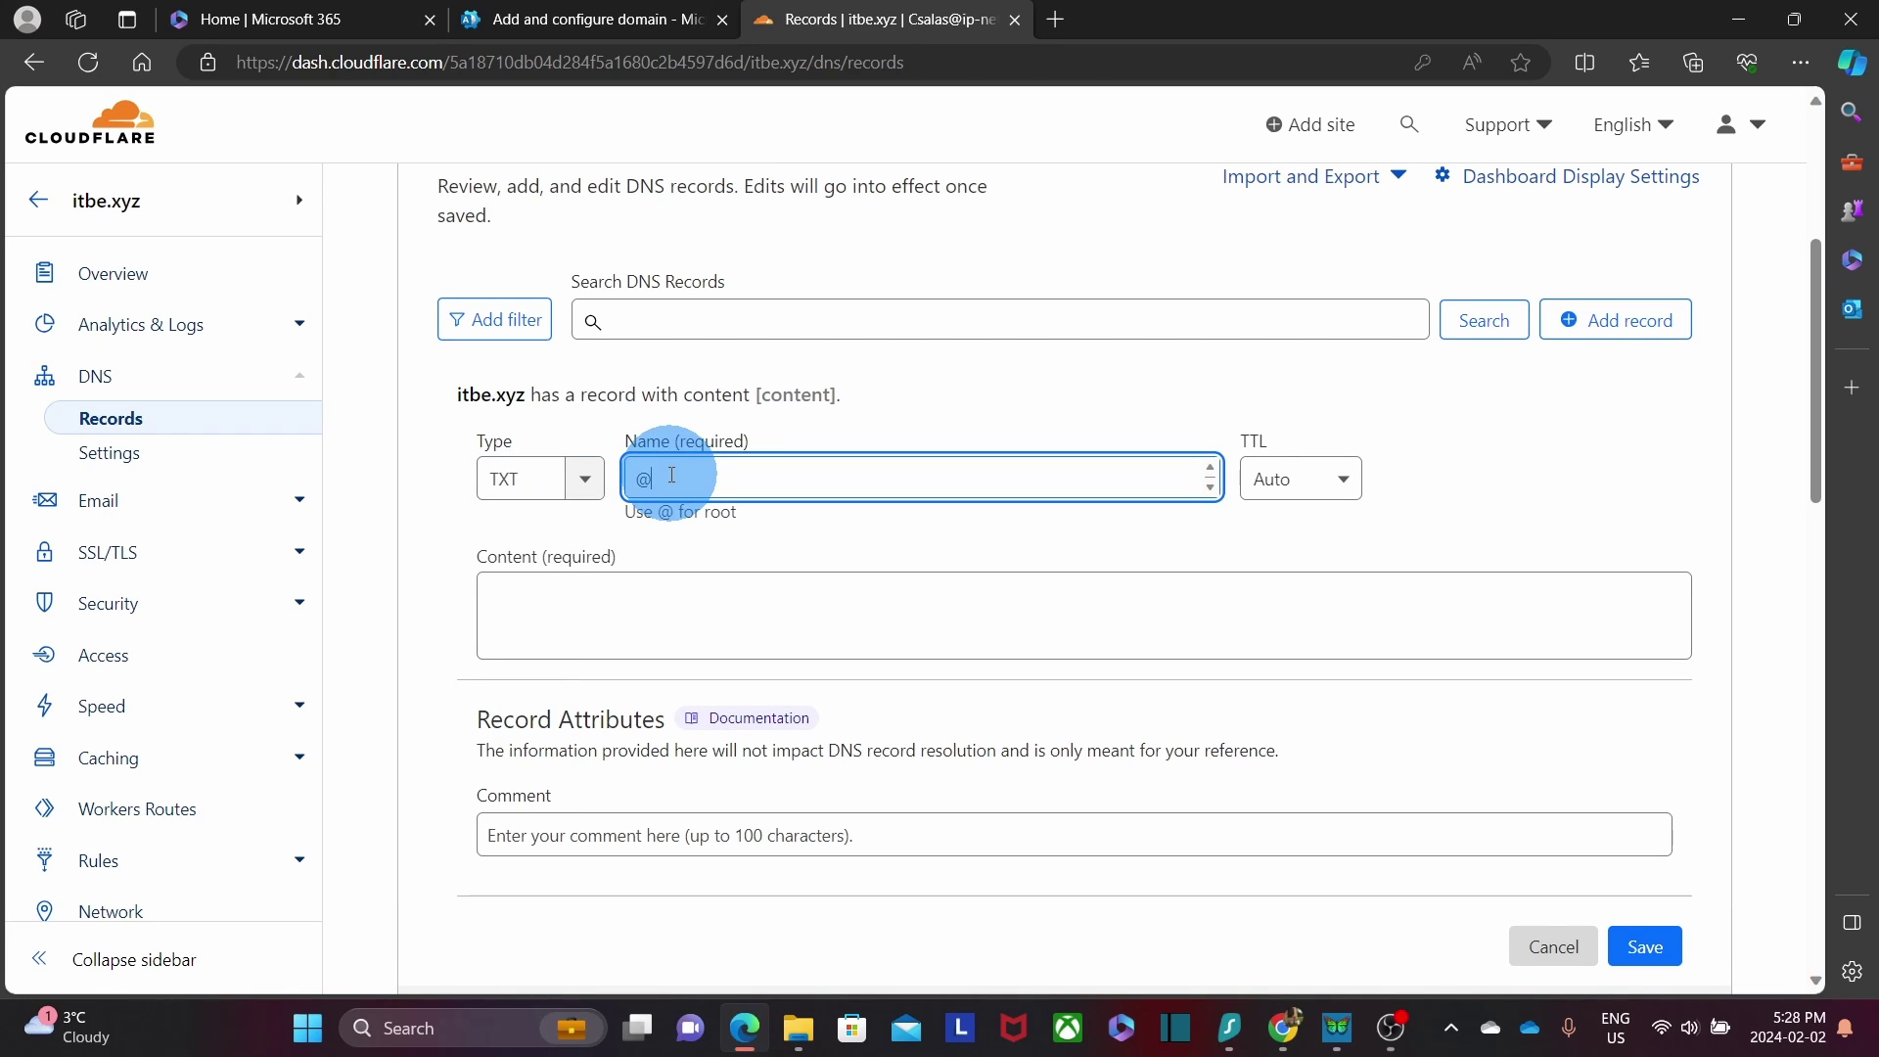
Paste MS=ms83312687 as the content, set TTL to 1 hr, and save the record.
left_click(600, 605)
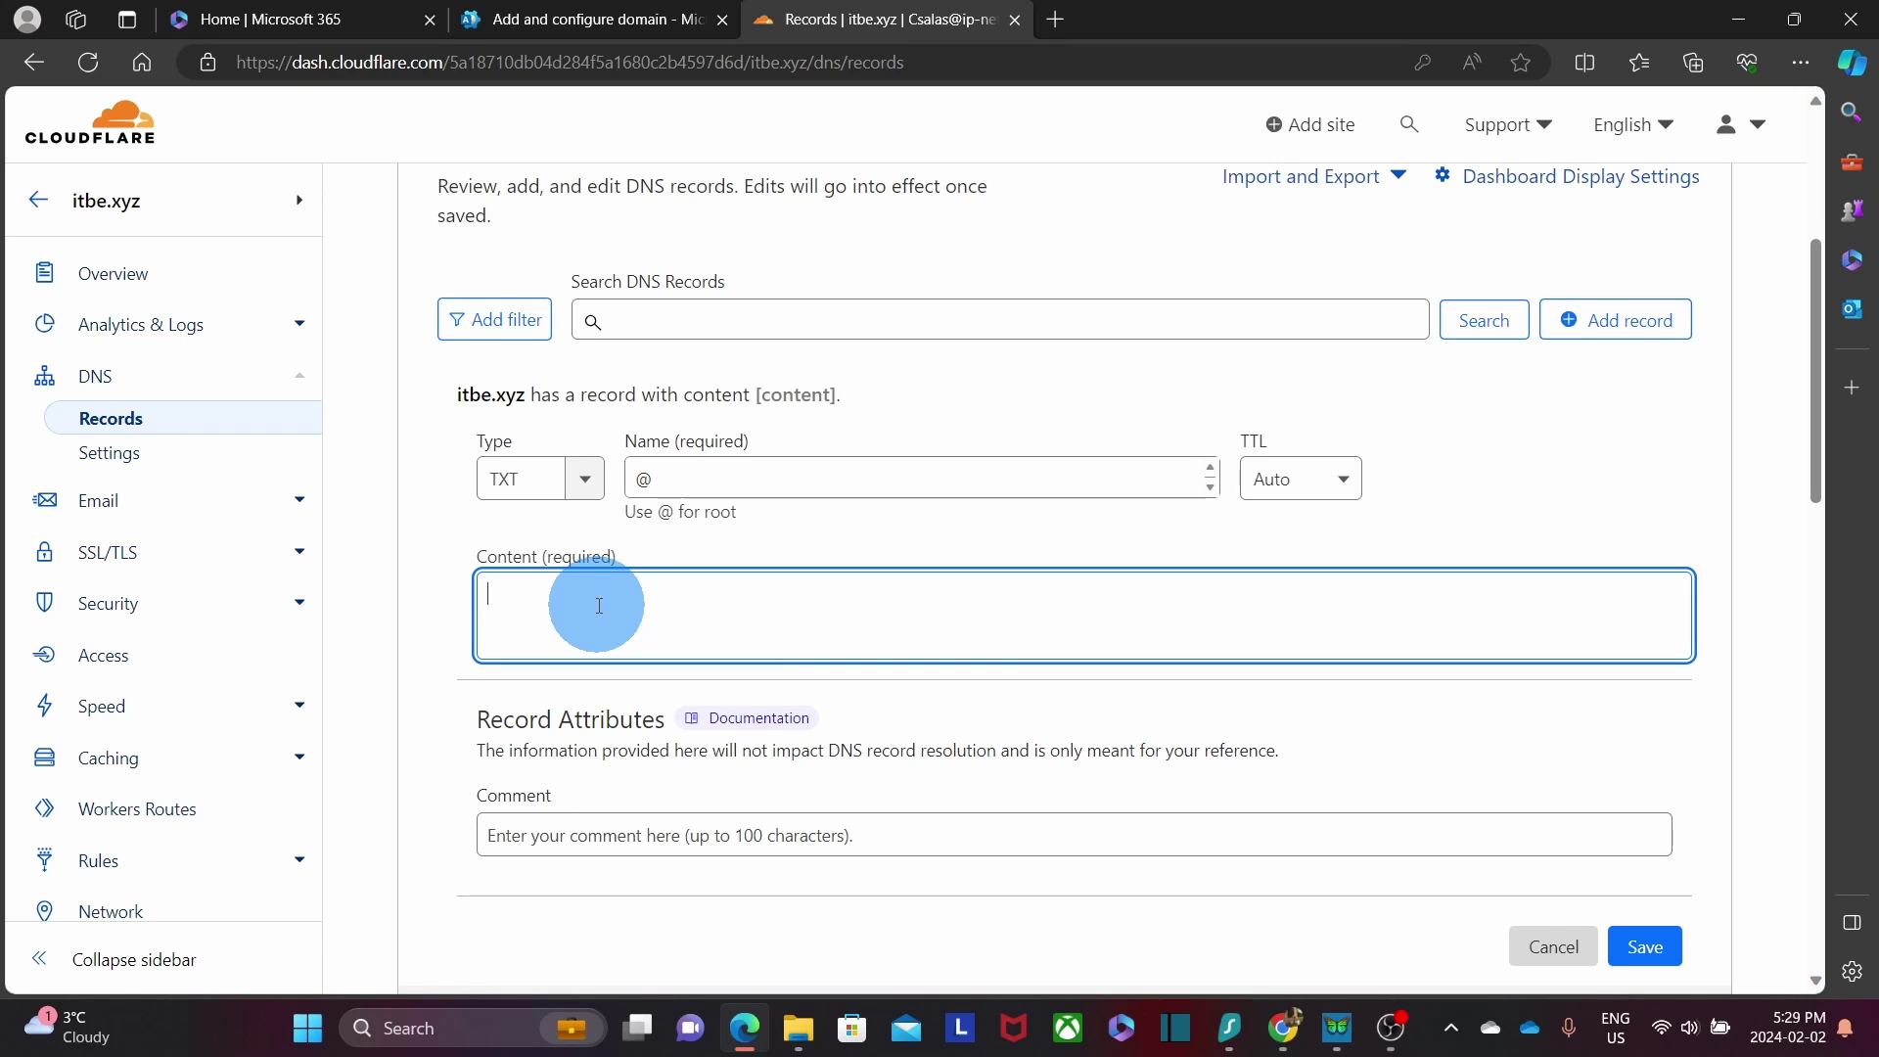
type("MS=ms83312687")
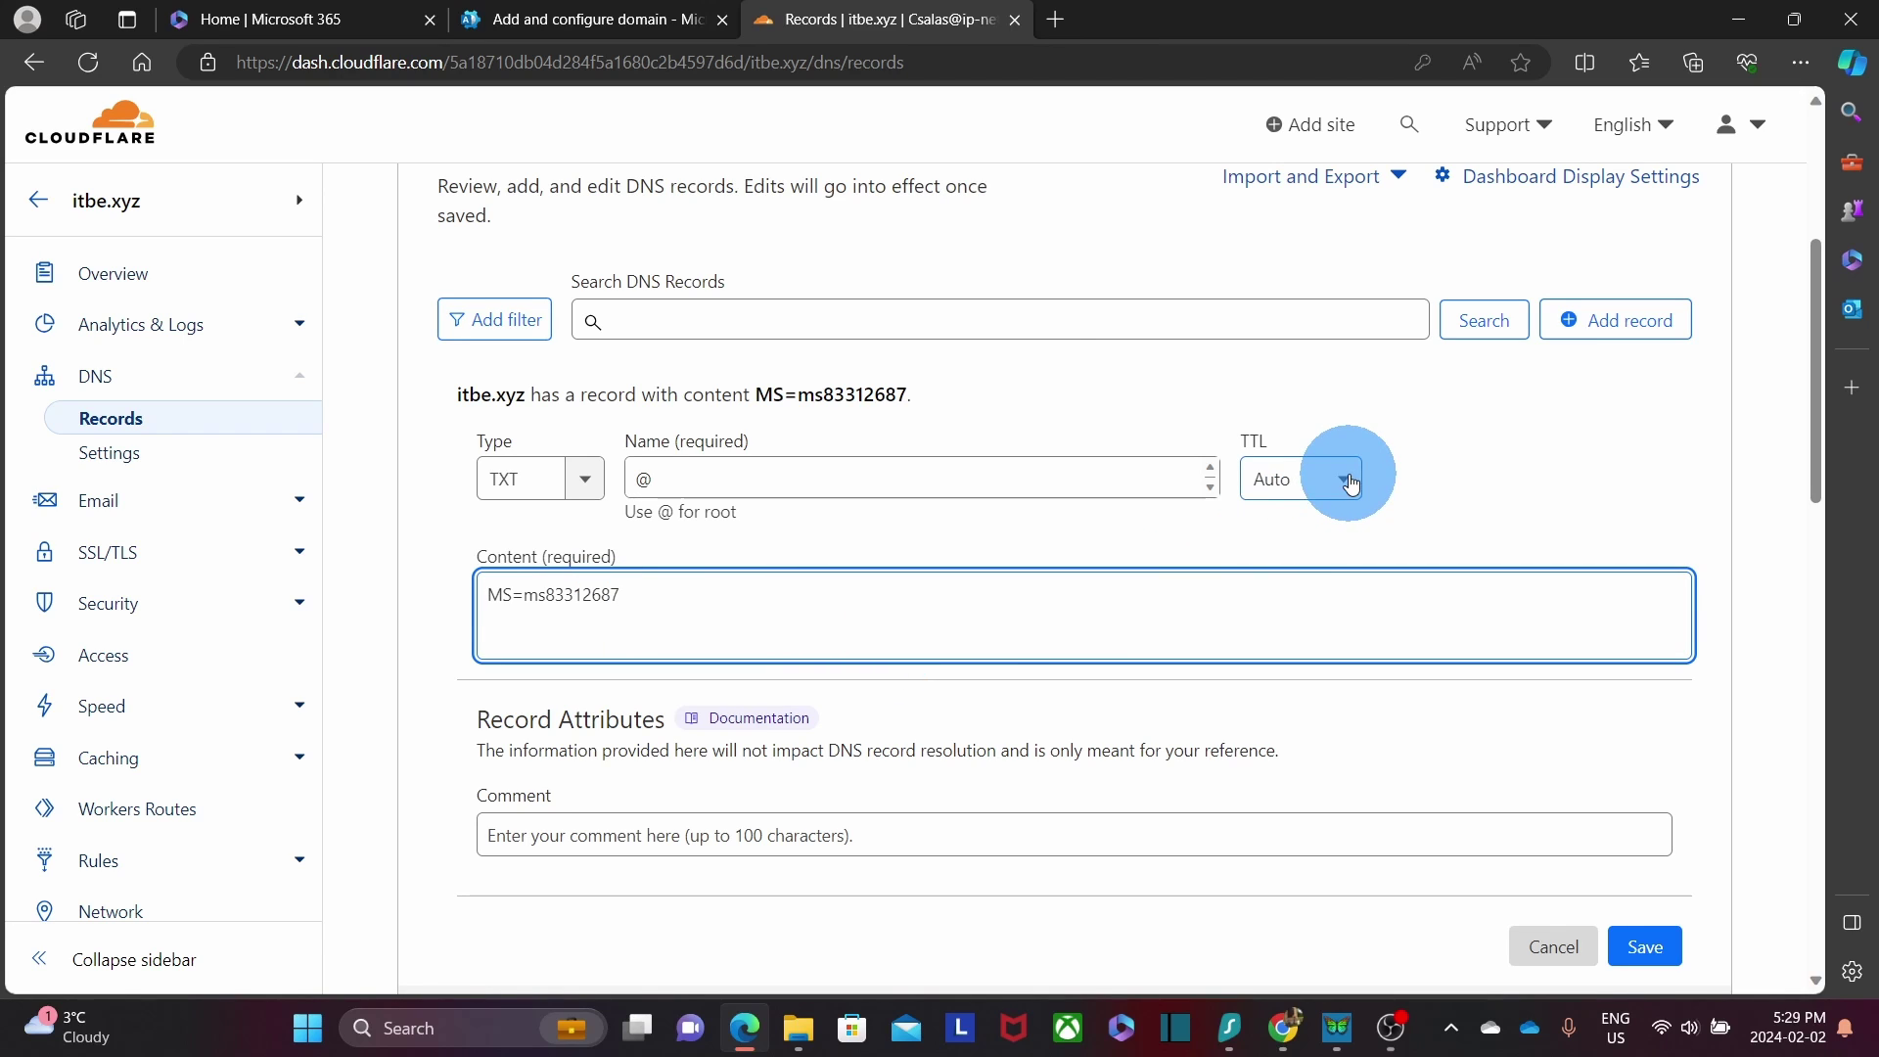
left_click(1350, 483)
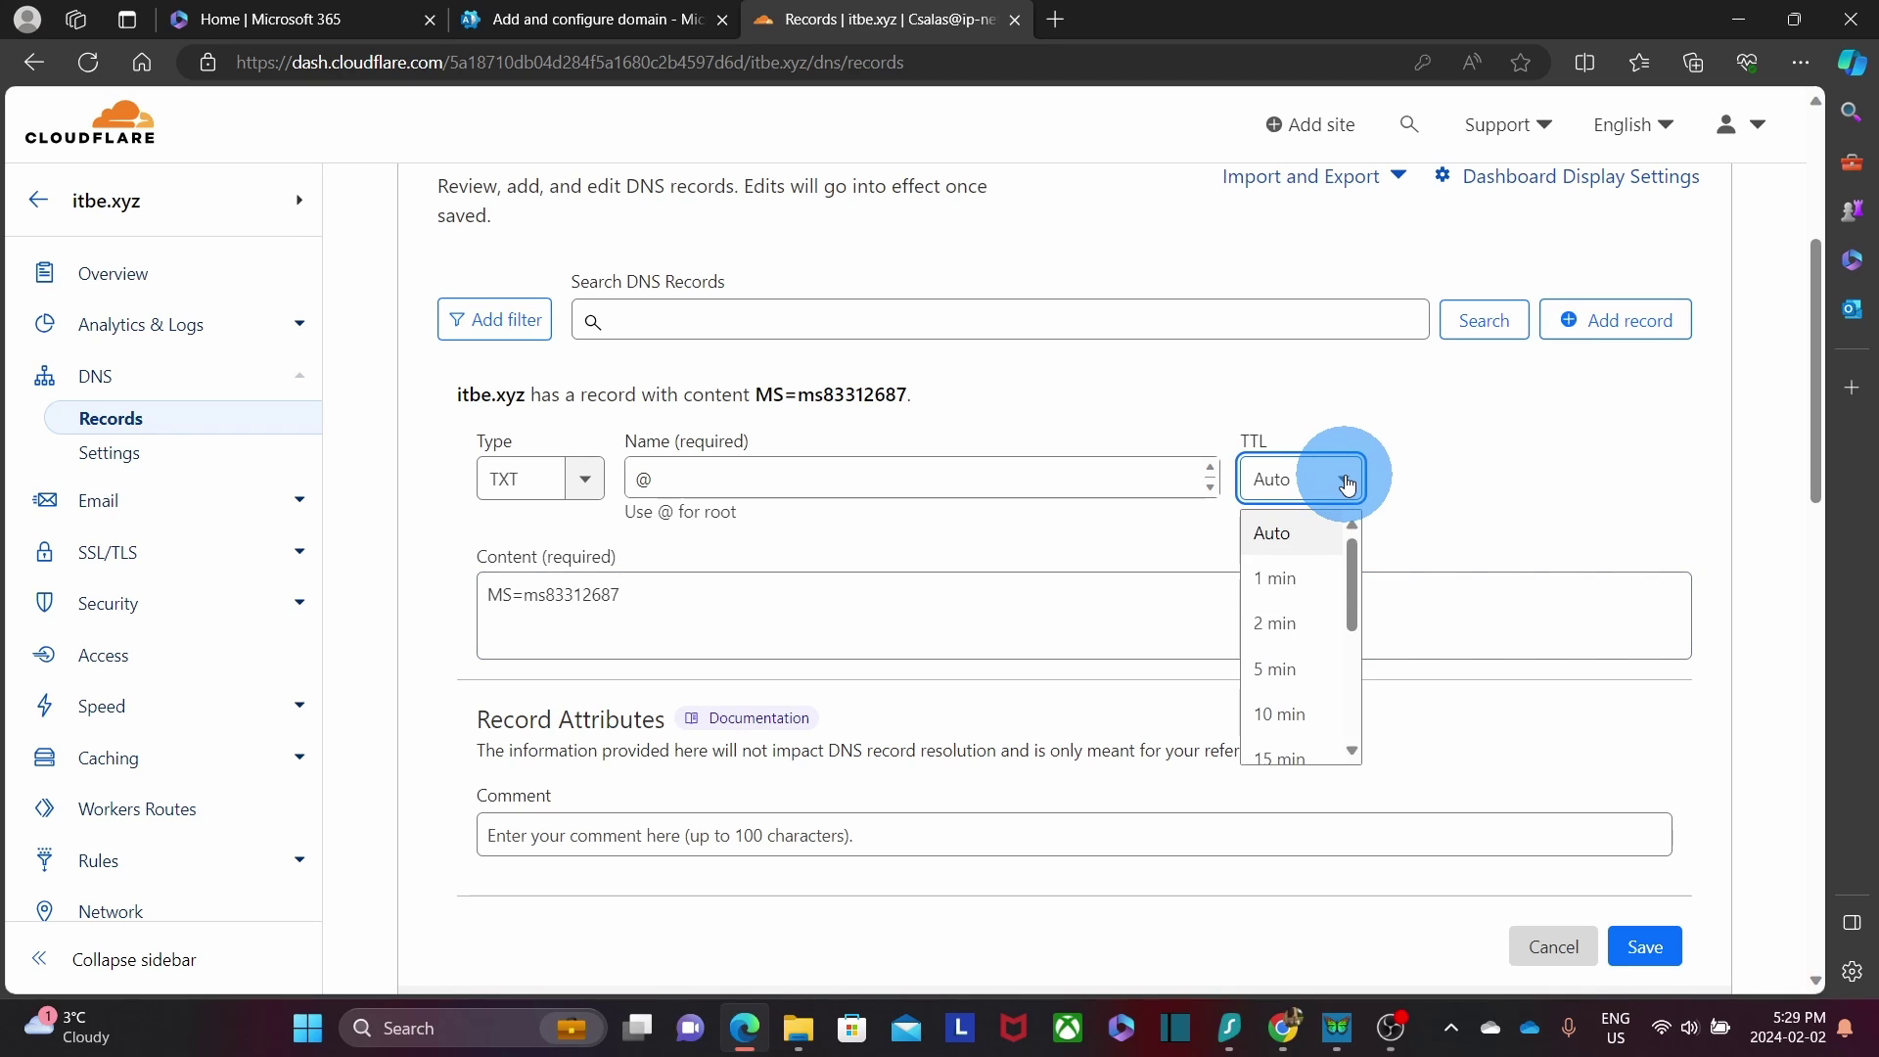
left_click(1348, 484)
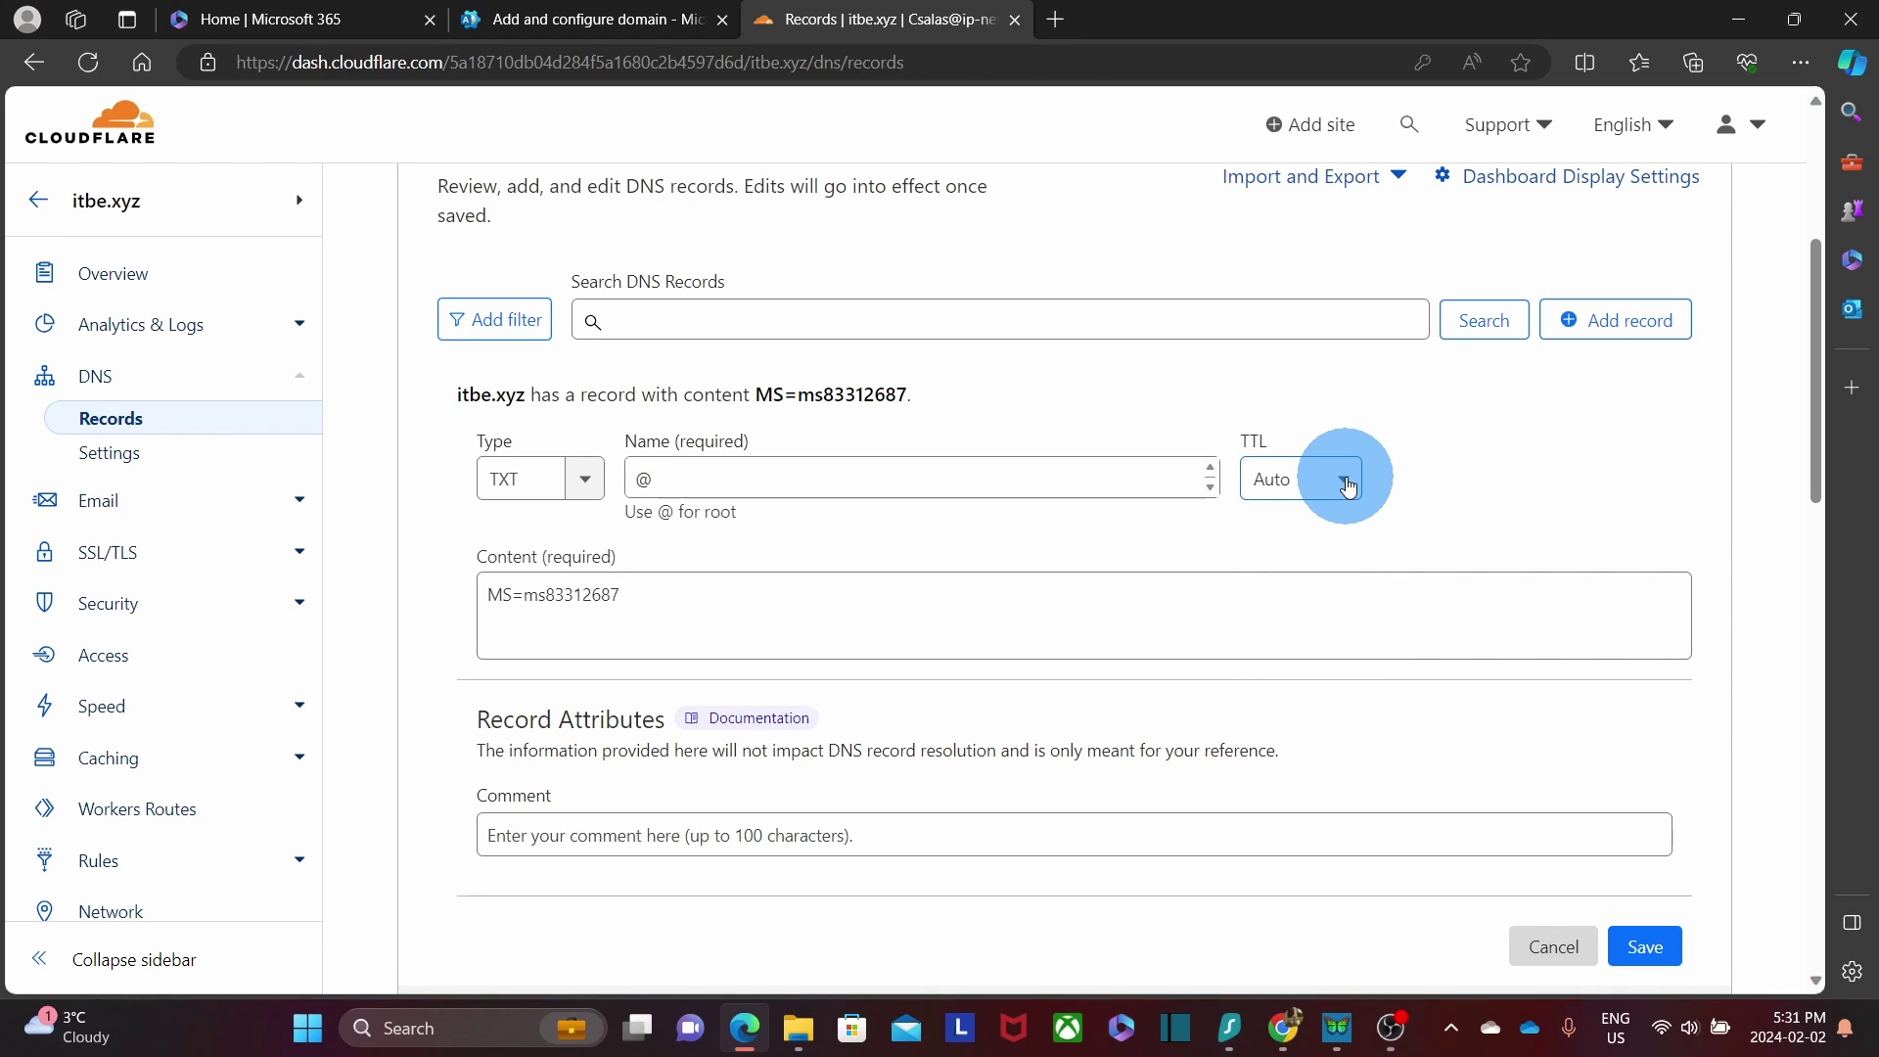
left_click(1348, 485)
left_click(1305, 684)
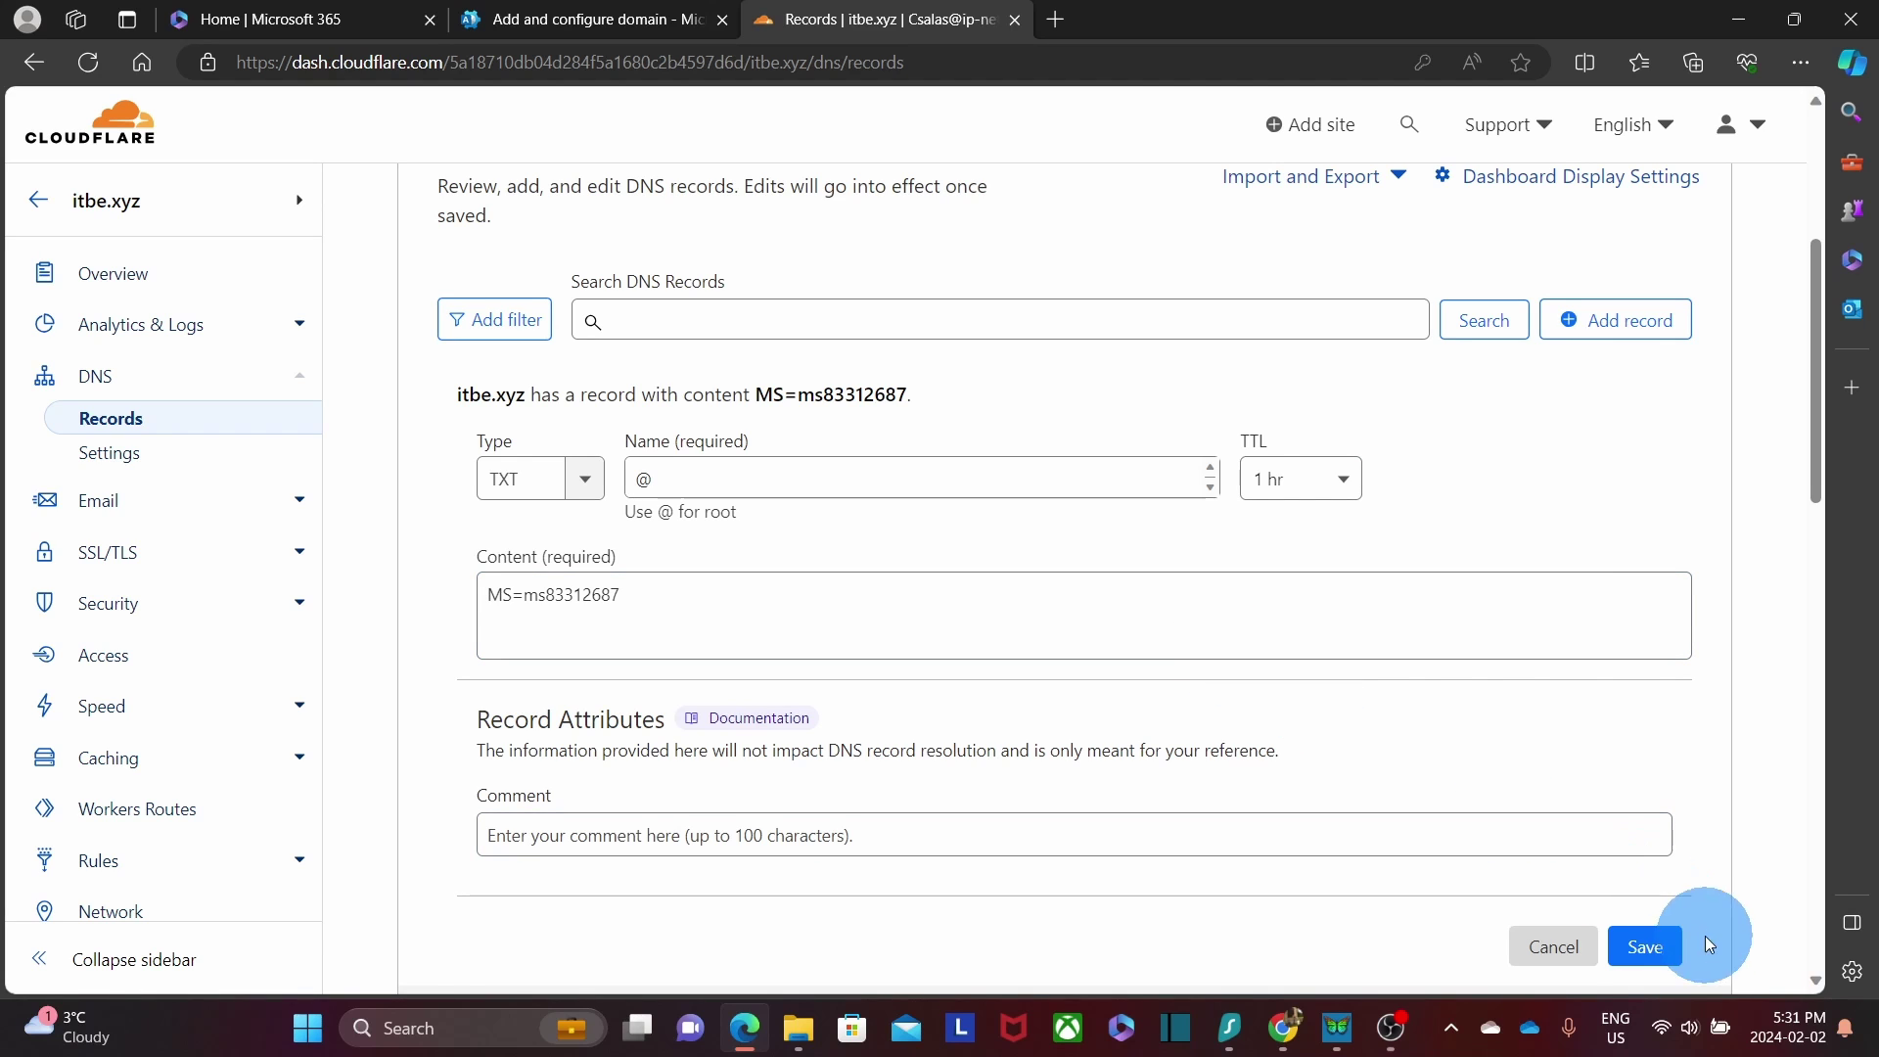
left_click(1651, 949)
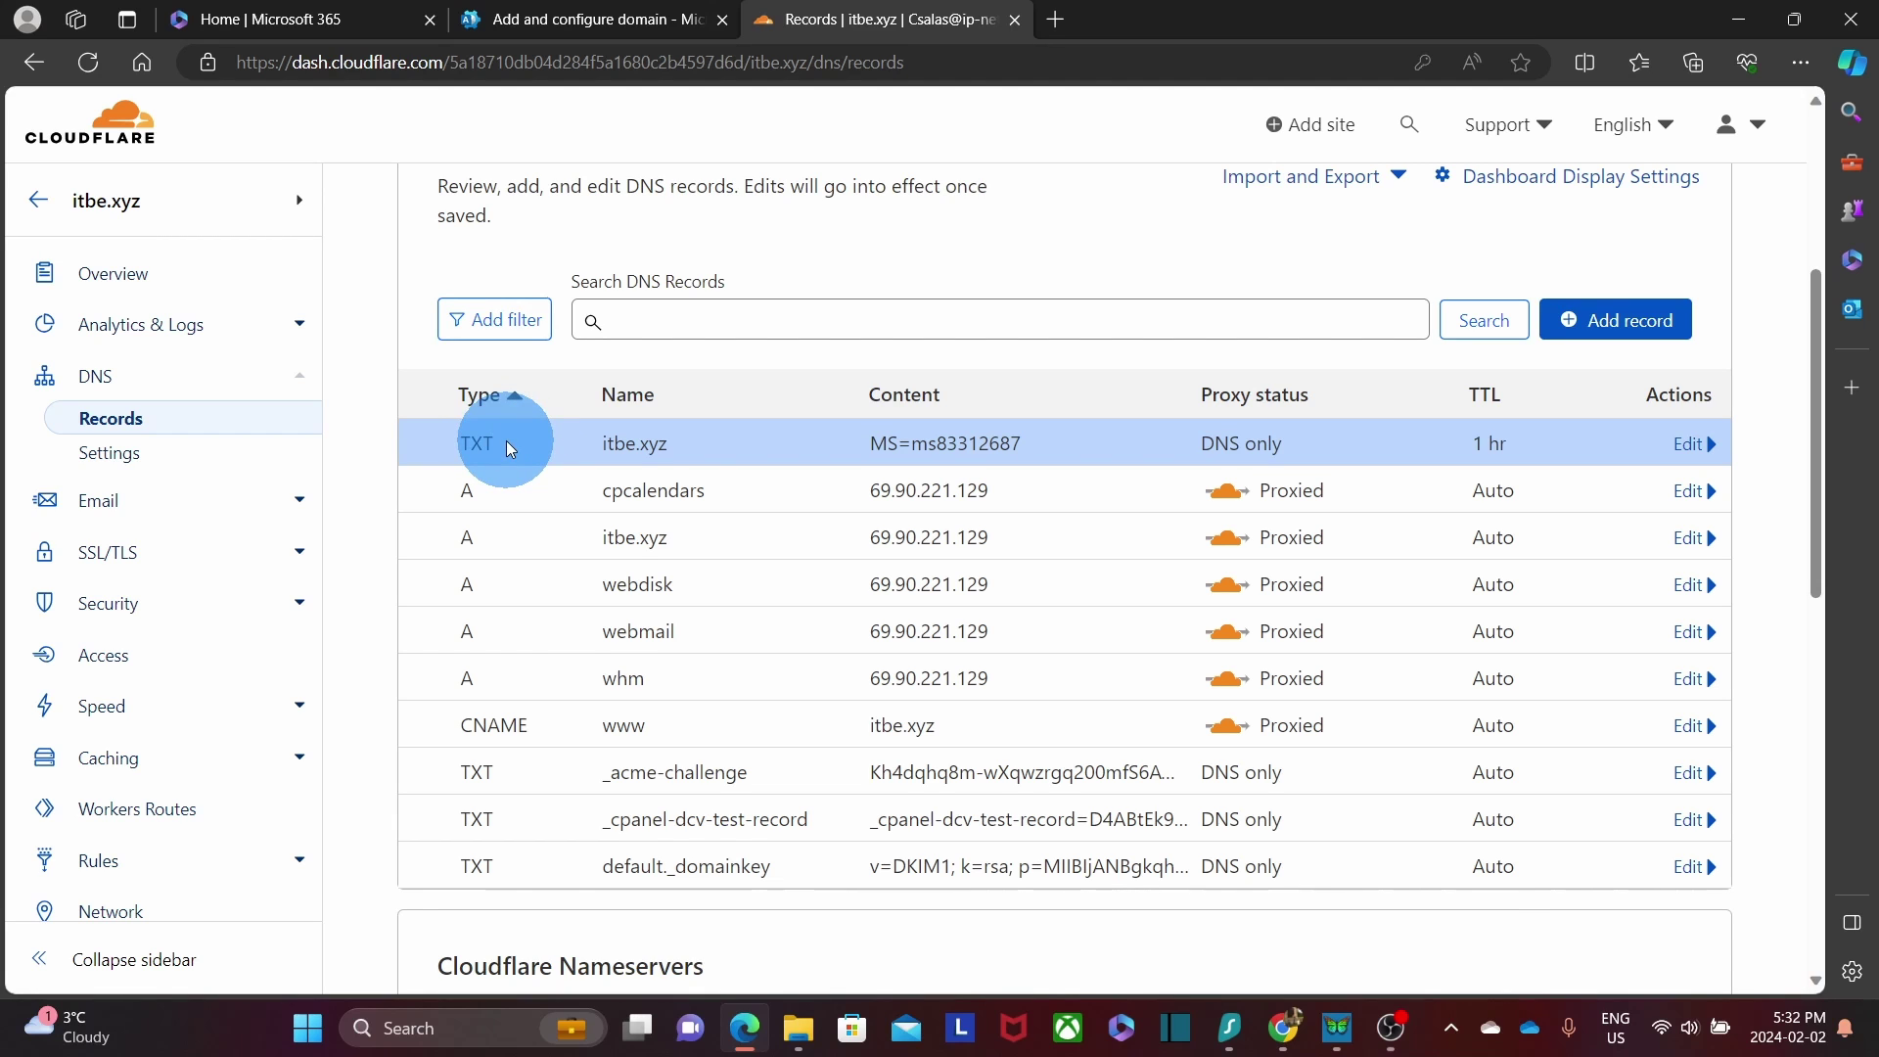
Return to the Microsoft 365 Add and configure domain tab.
left_click(587, 19)
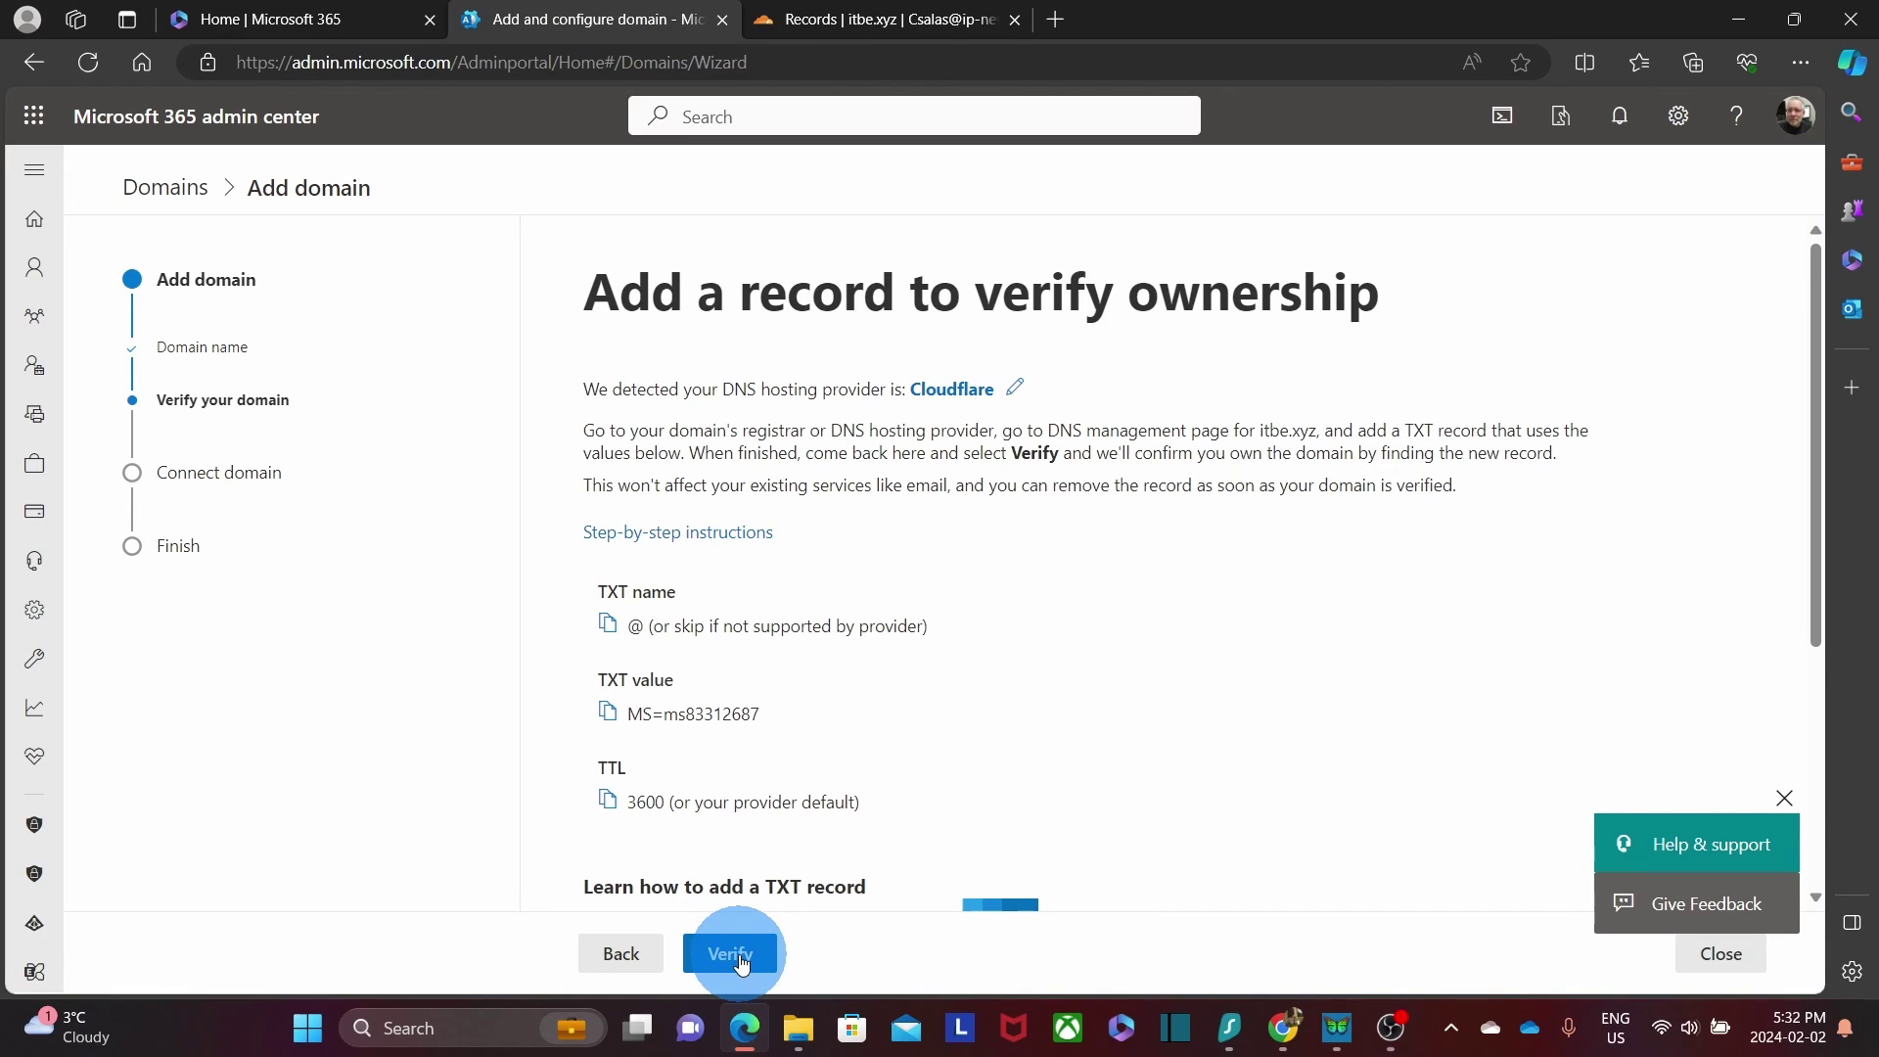
Verify itbe.xyz with the TXT record, choose to add DNS records manually, and continue.
left_click(861, 802)
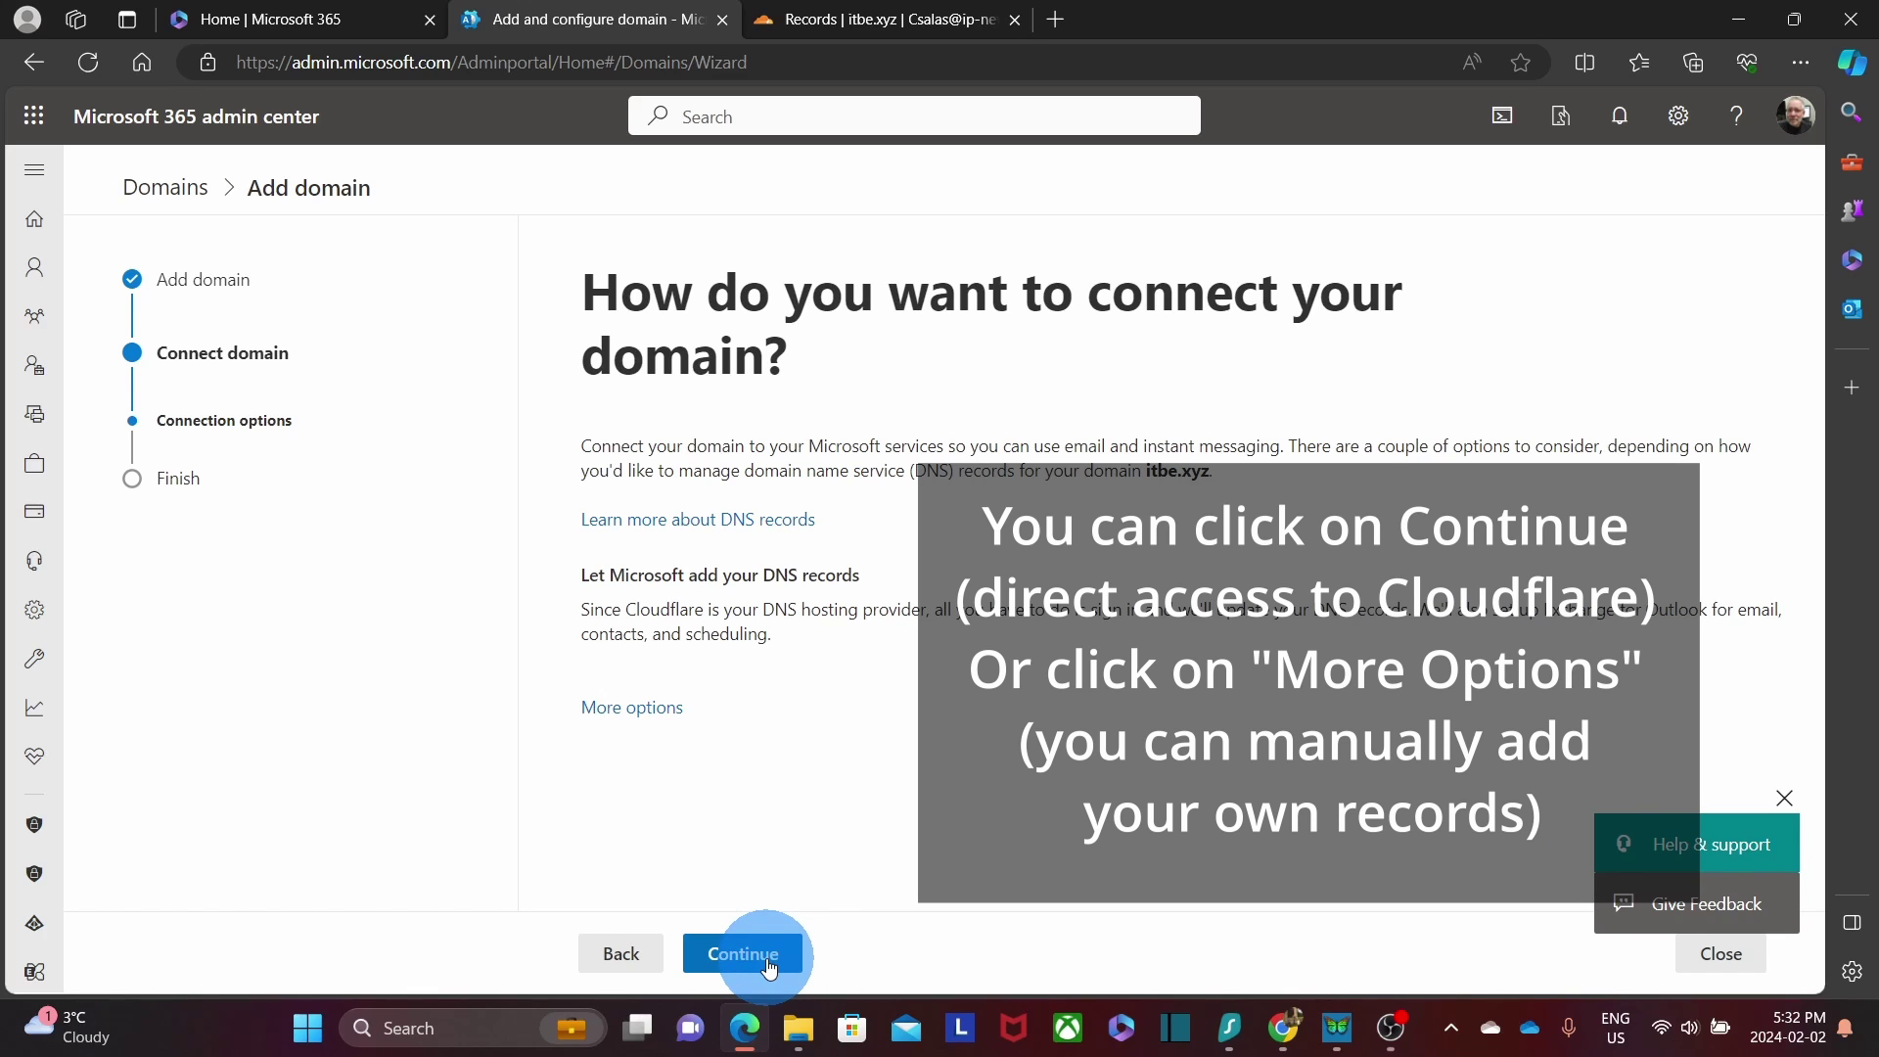
left_click(648, 709)
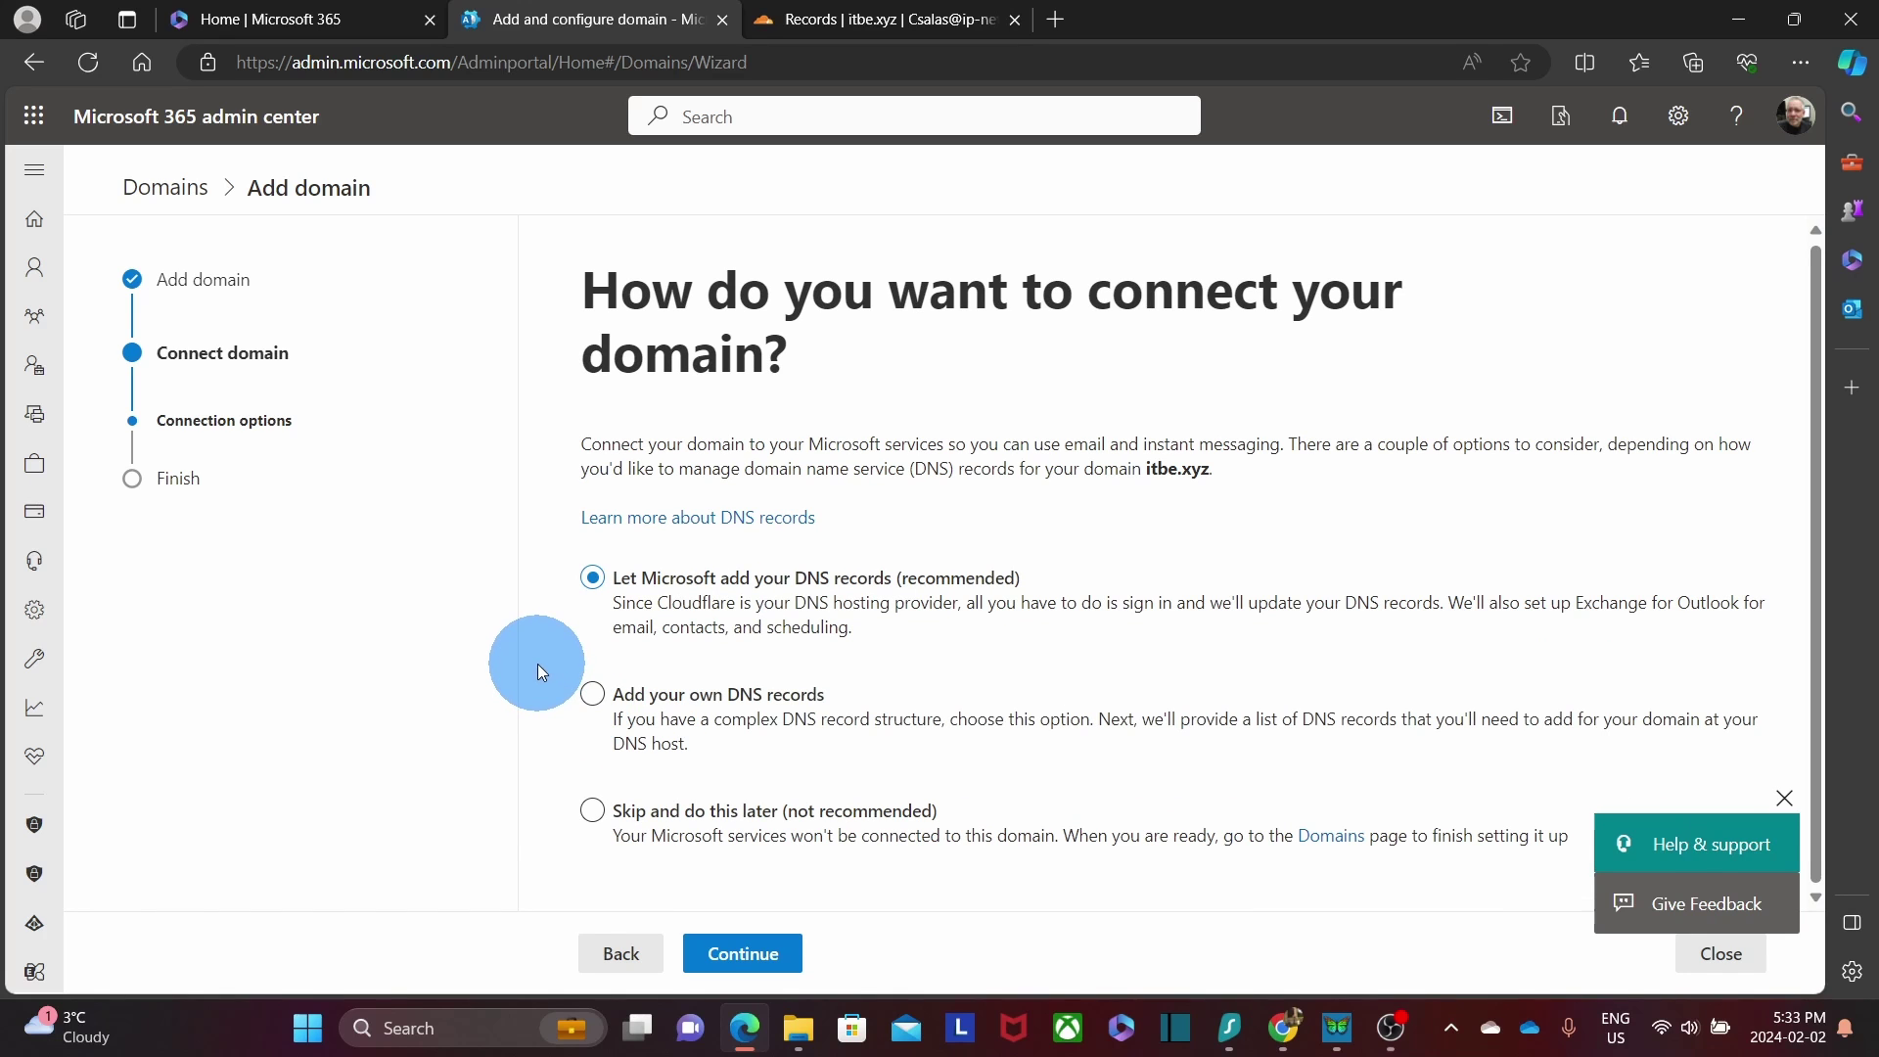
left_click(588, 700)
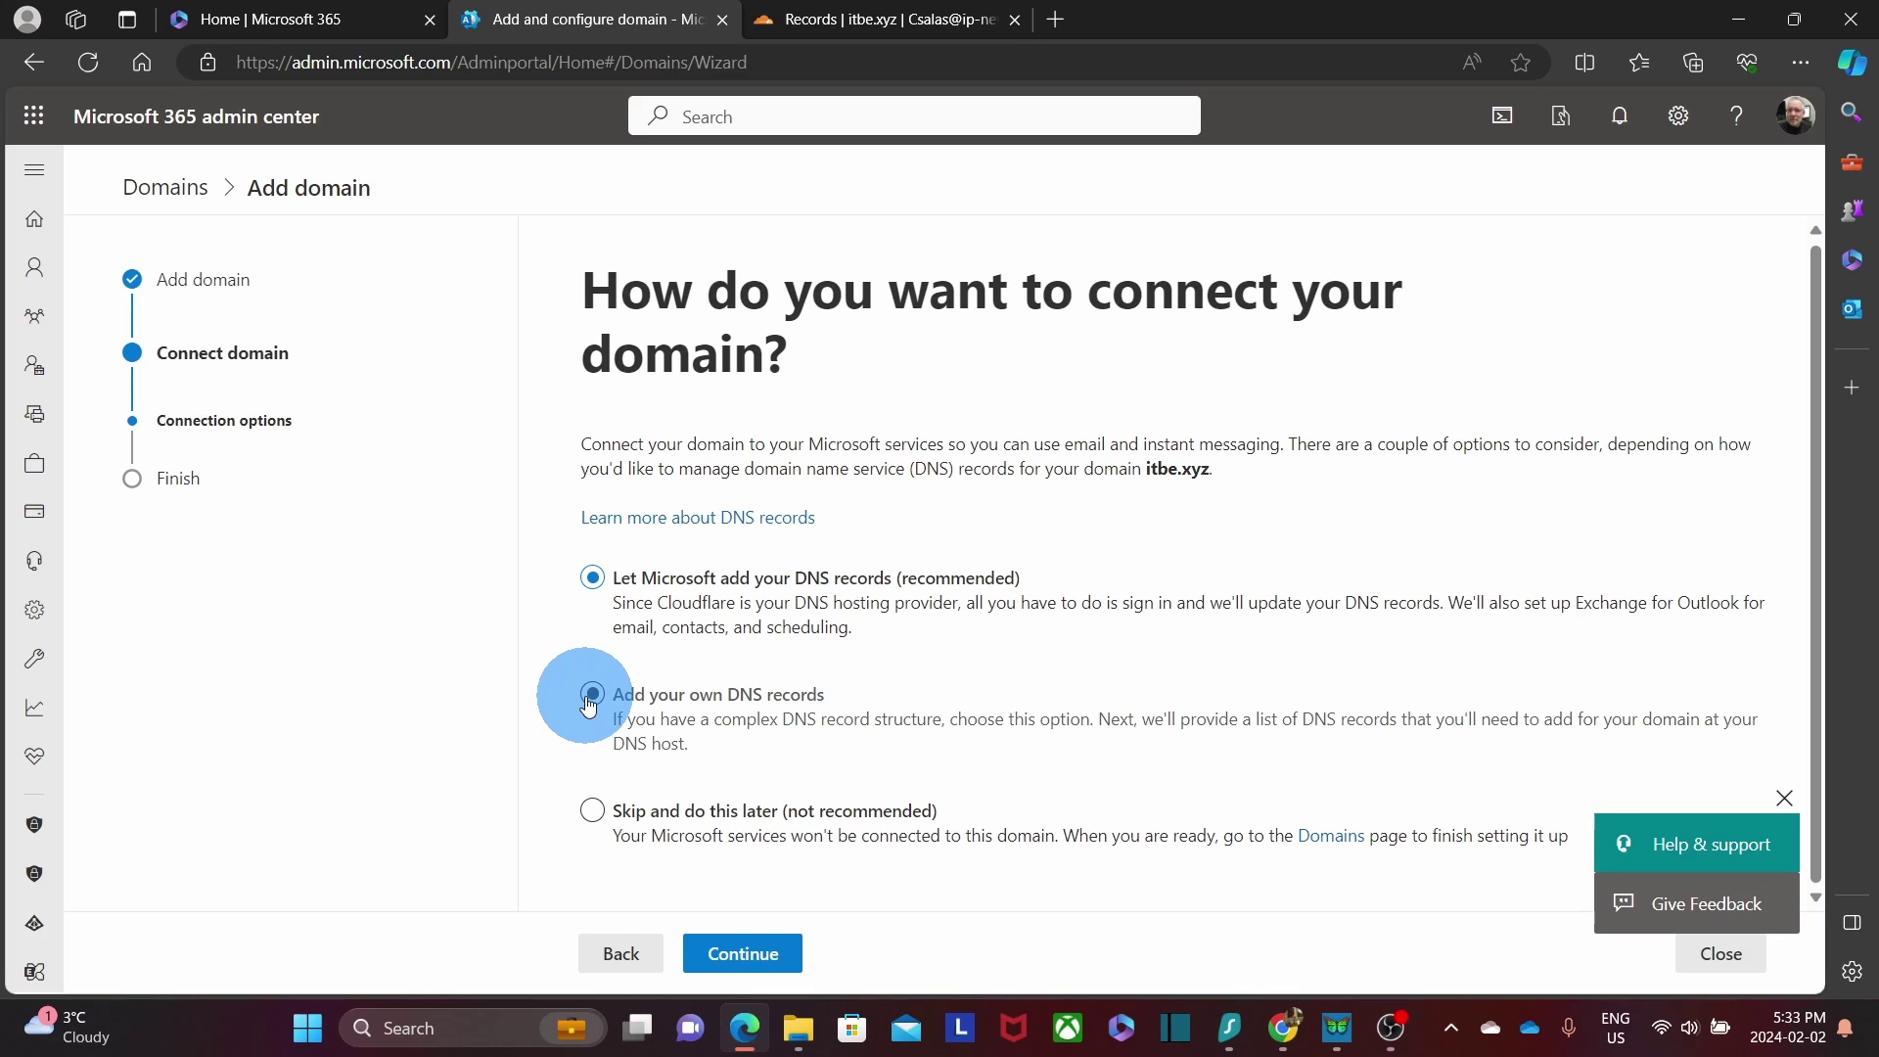
left_click(594, 580)
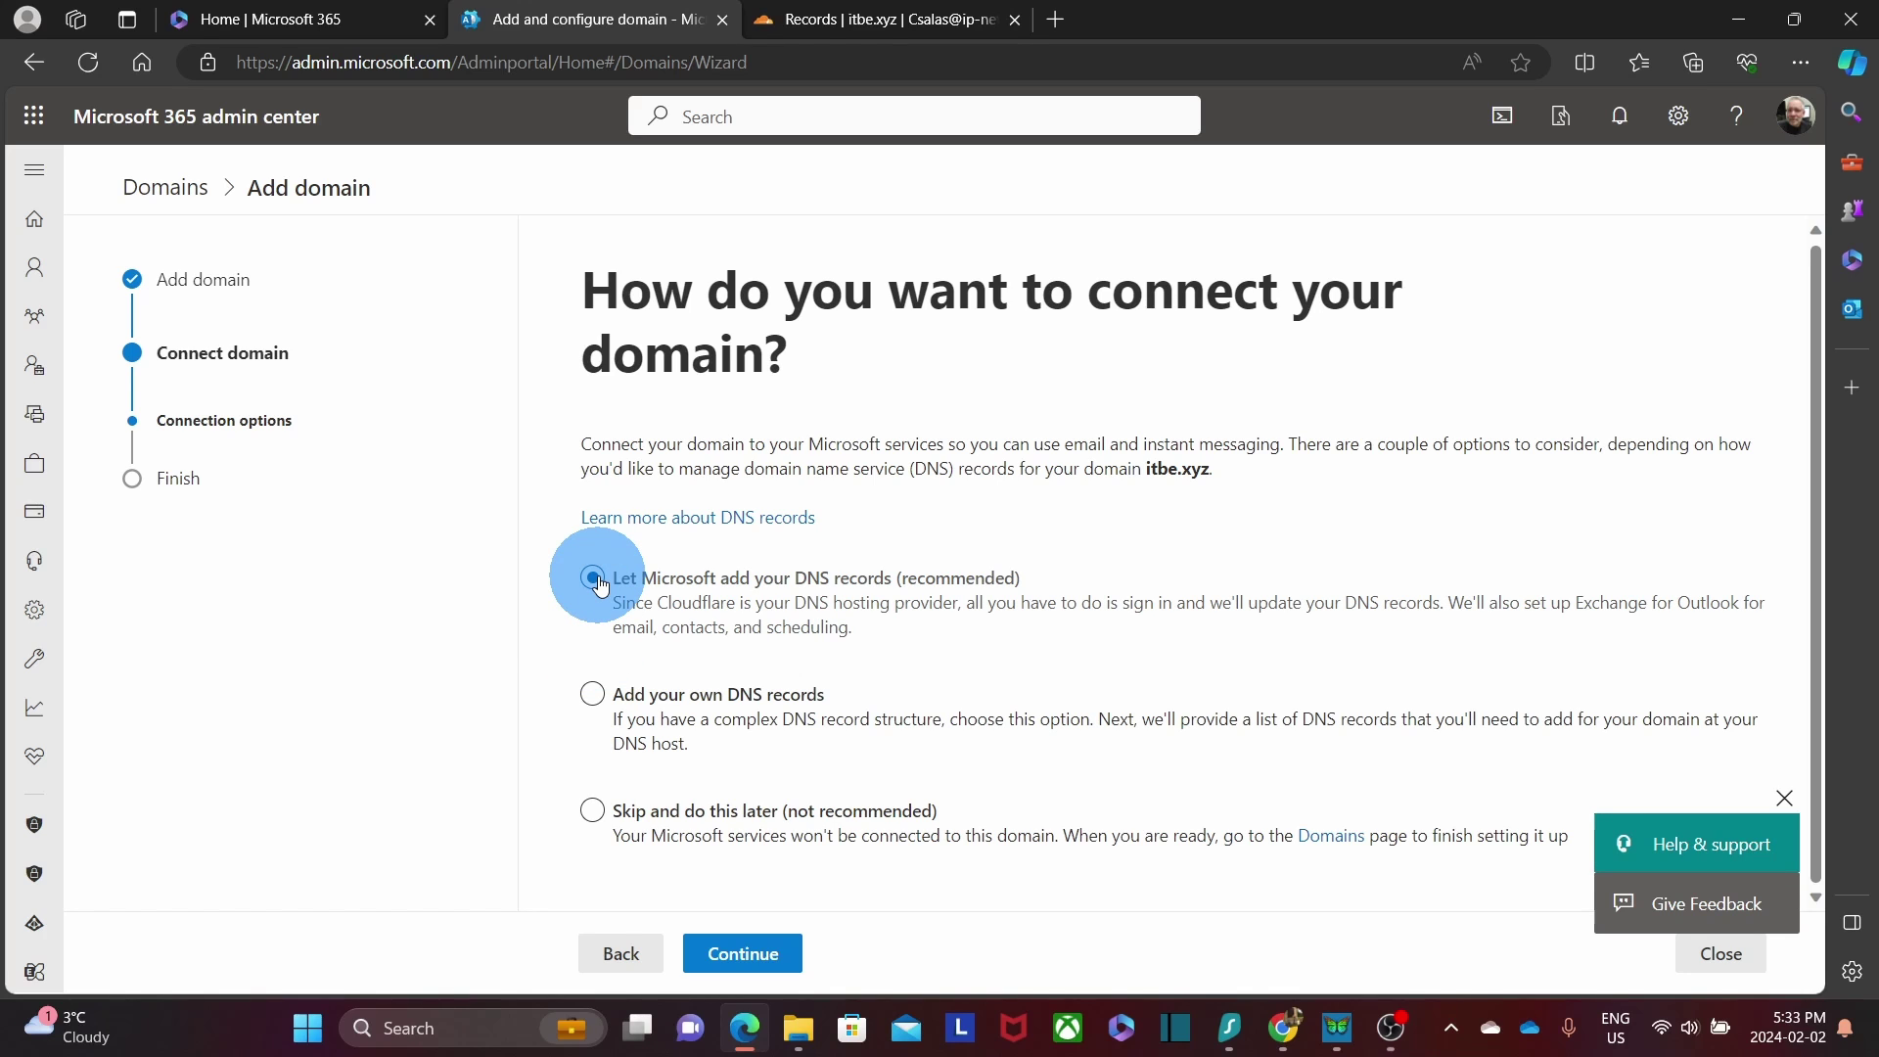
left_click(594, 697)
left_click(747, 956)
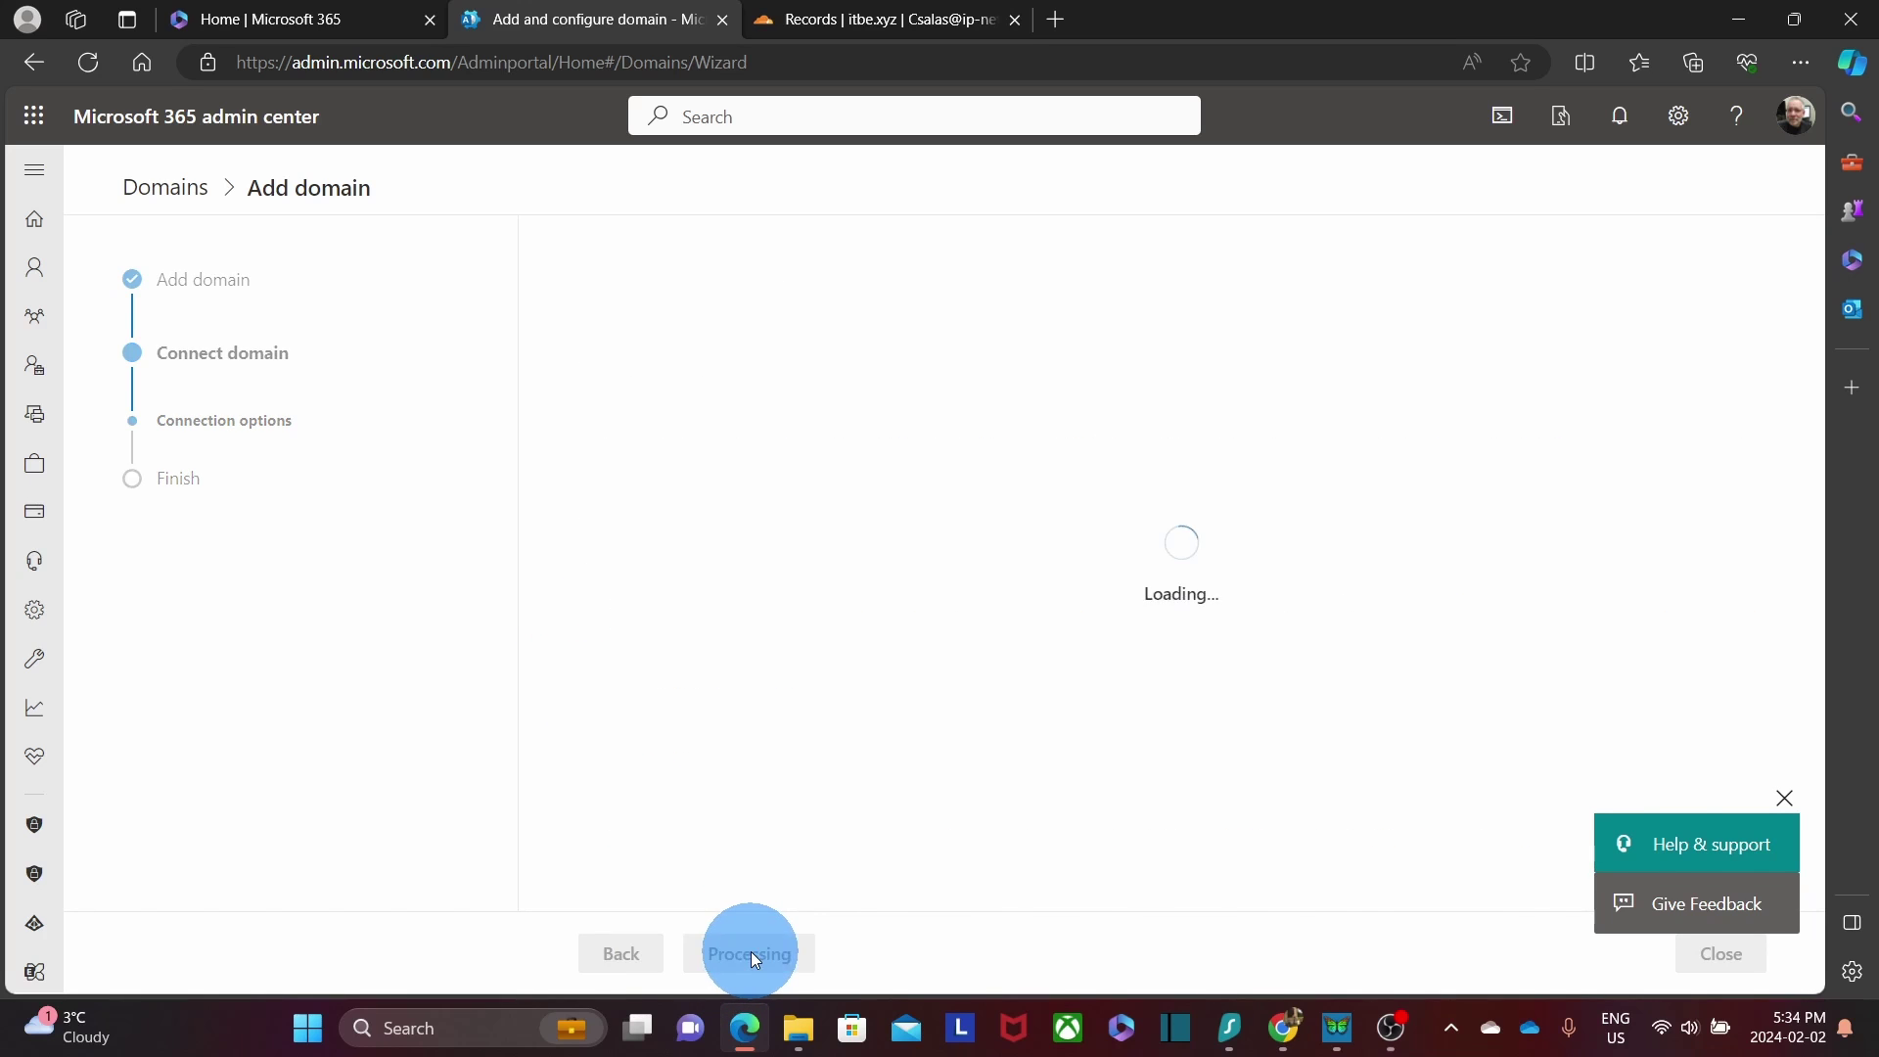
scroll(812, 707, "down", 3)
scroll(812, 707, "down", 3)
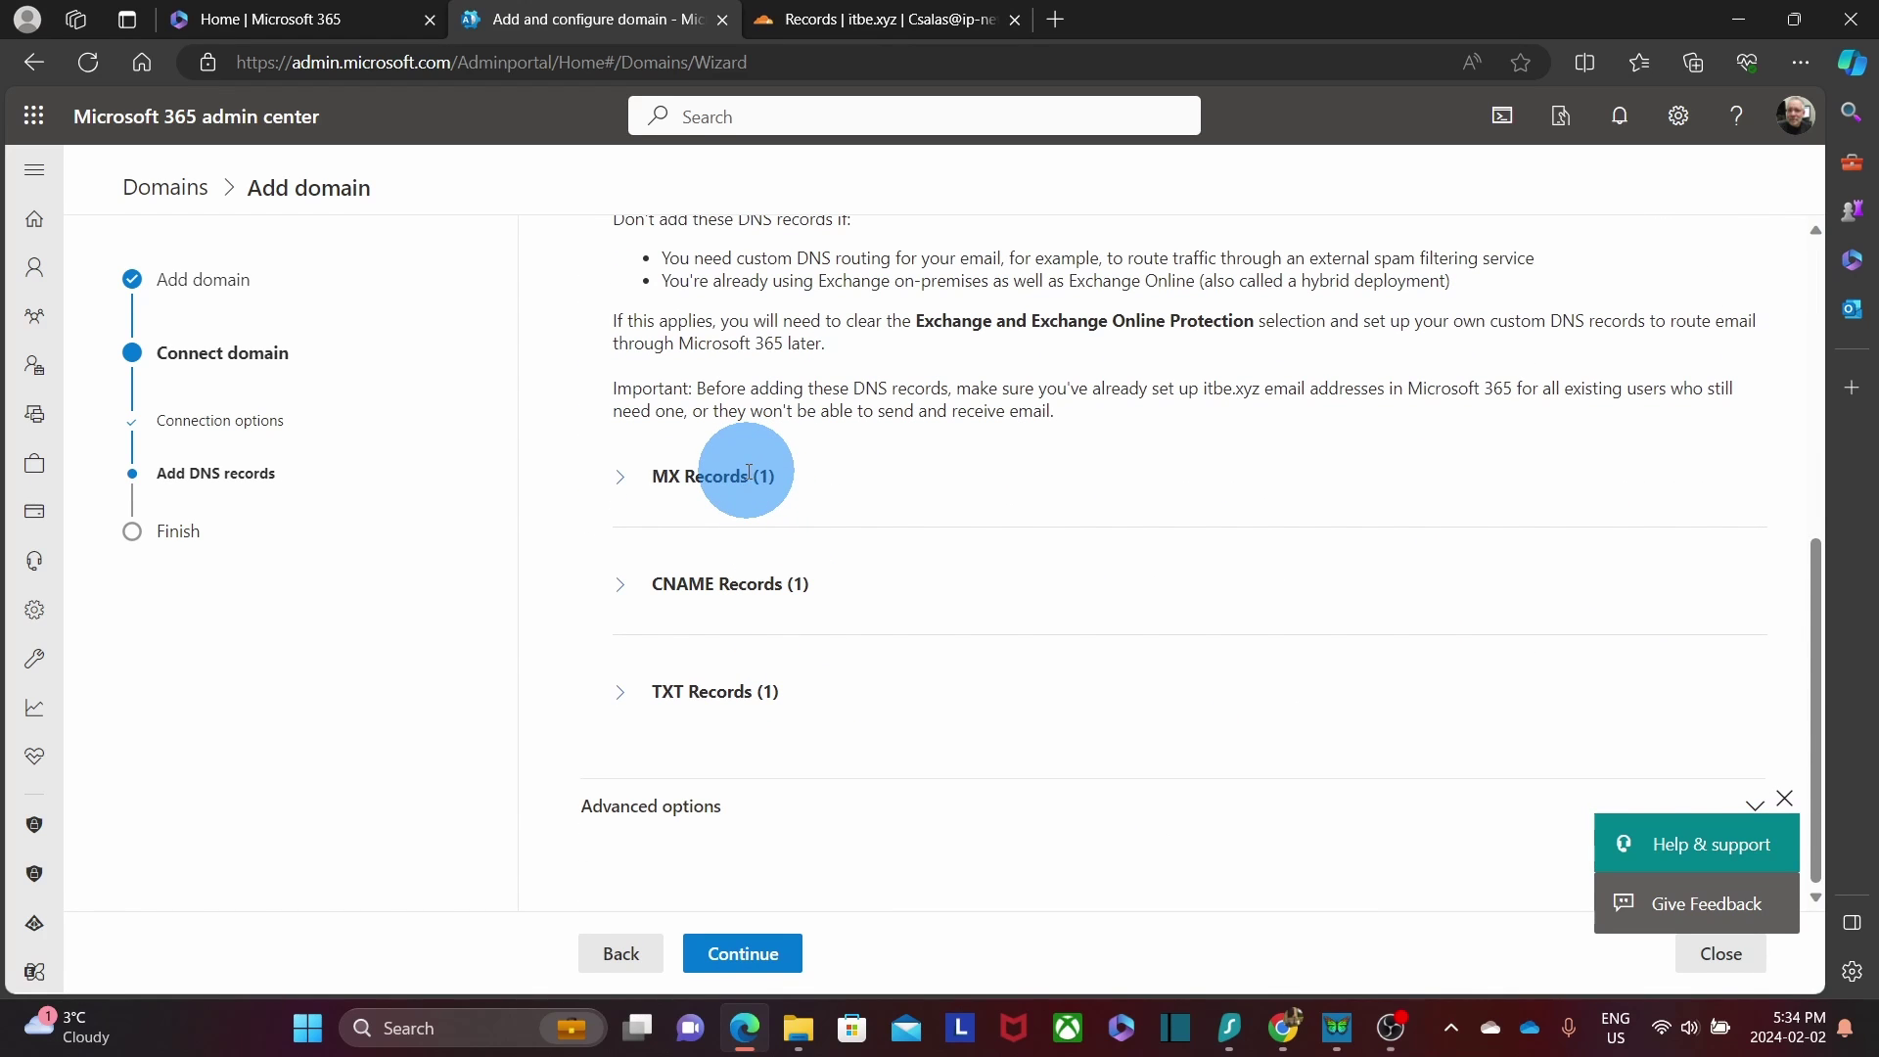
Expand the expected MX, CNAME and TXT record details, then go to Cloudflare's itbe.xyz records.
left_click(620, 477)
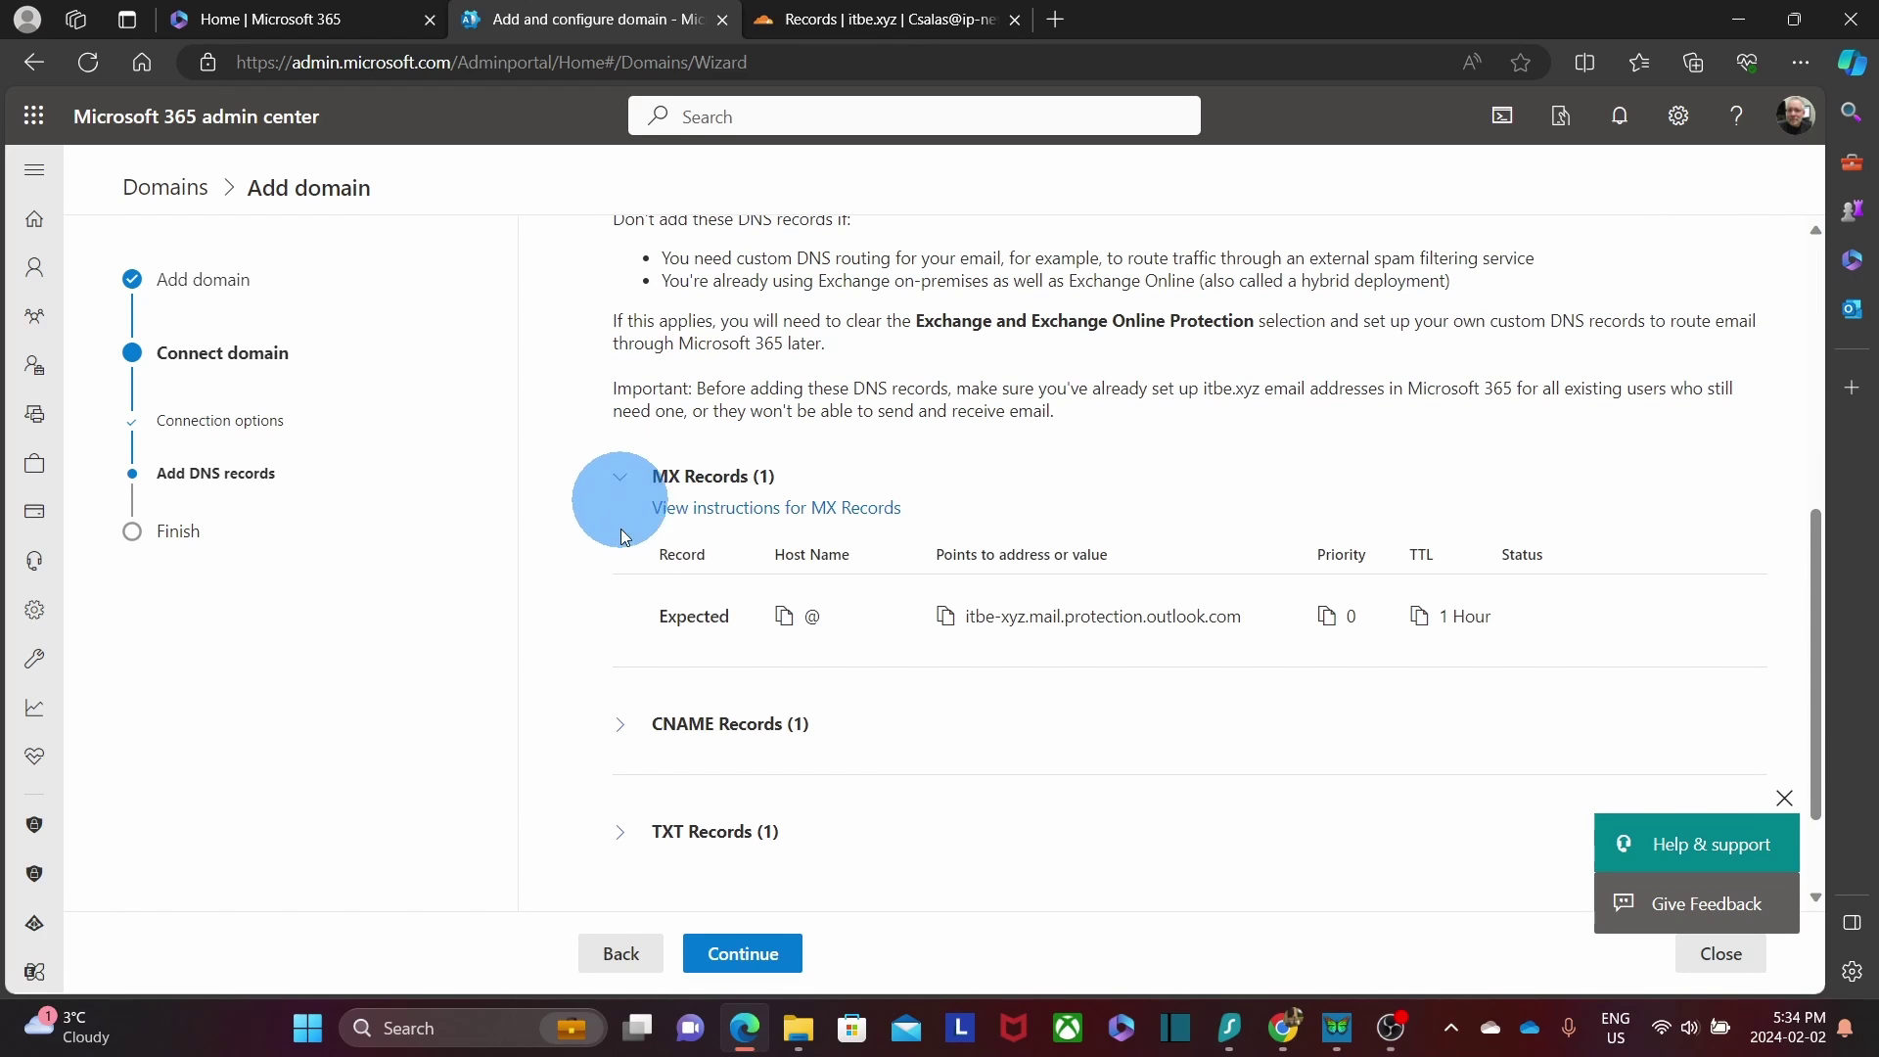
left_click(623, 724)
scroll(625, 729, "down", 3)
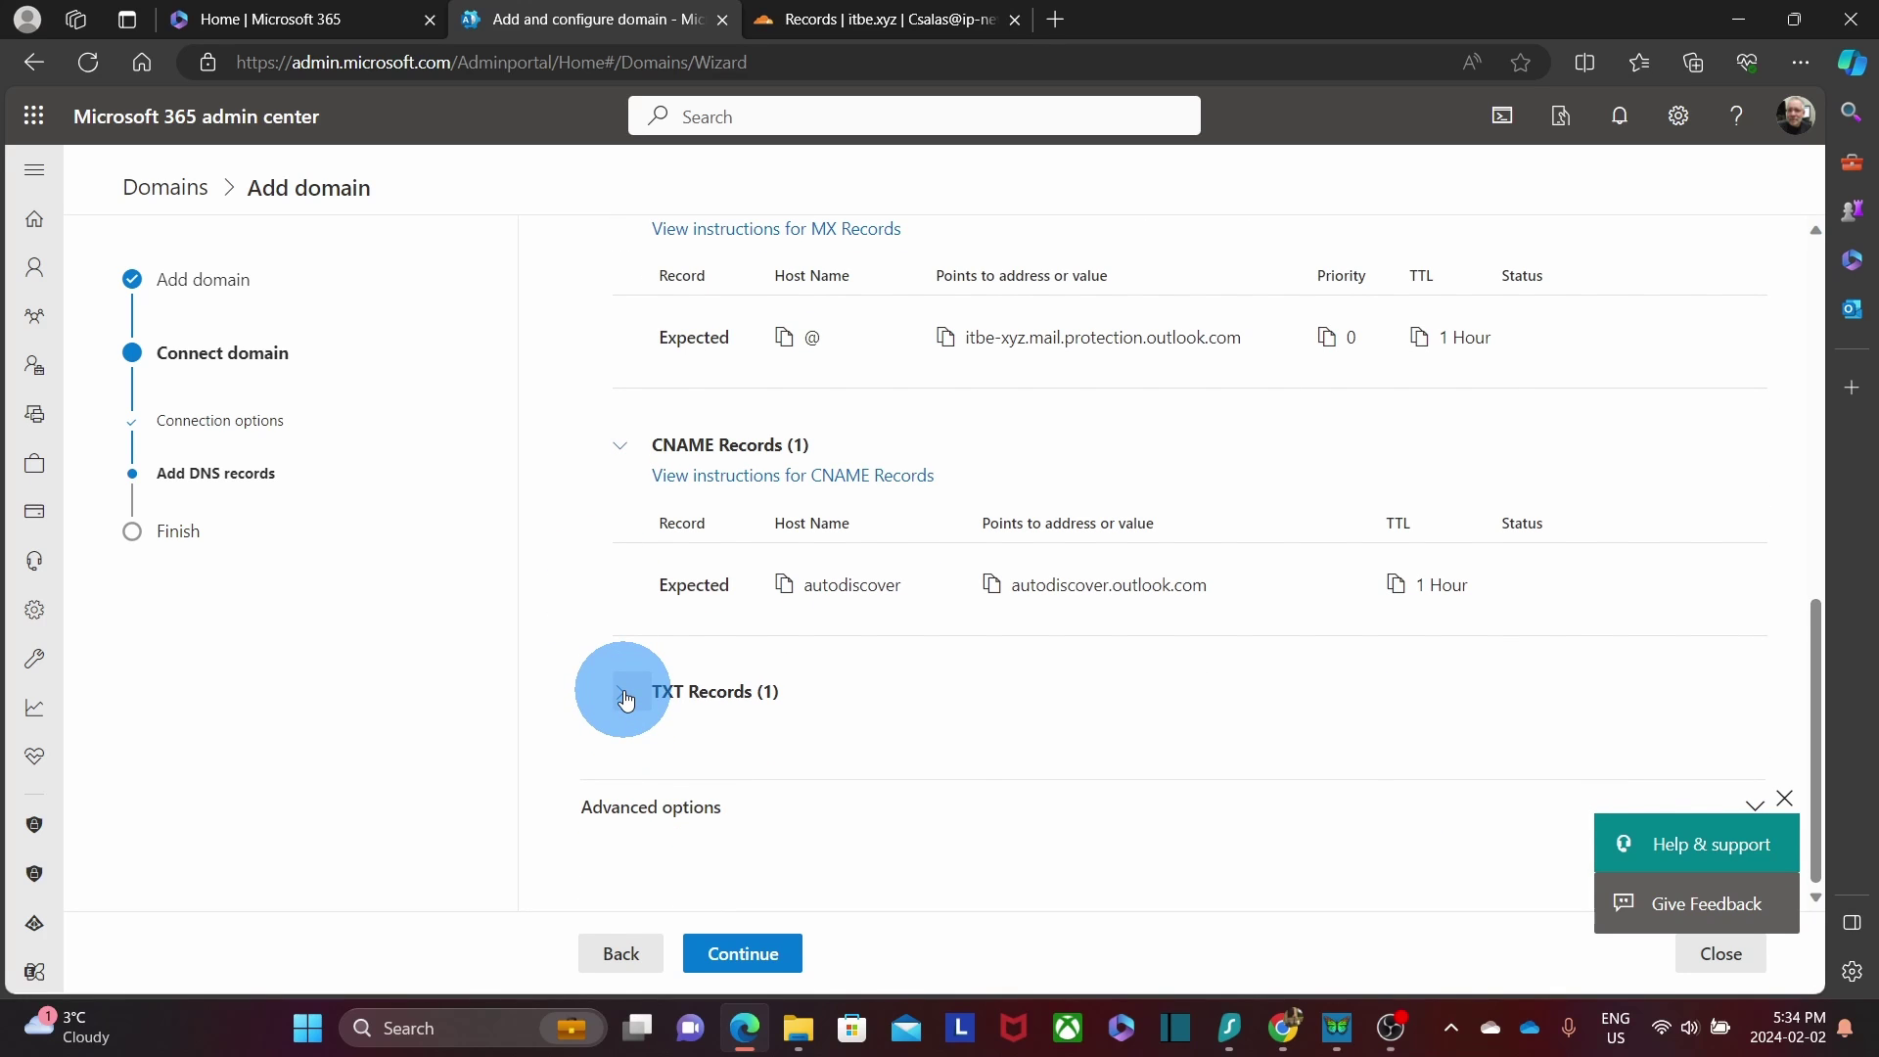
left_click(624, 693)
scroll(574, 504, "up", 2)
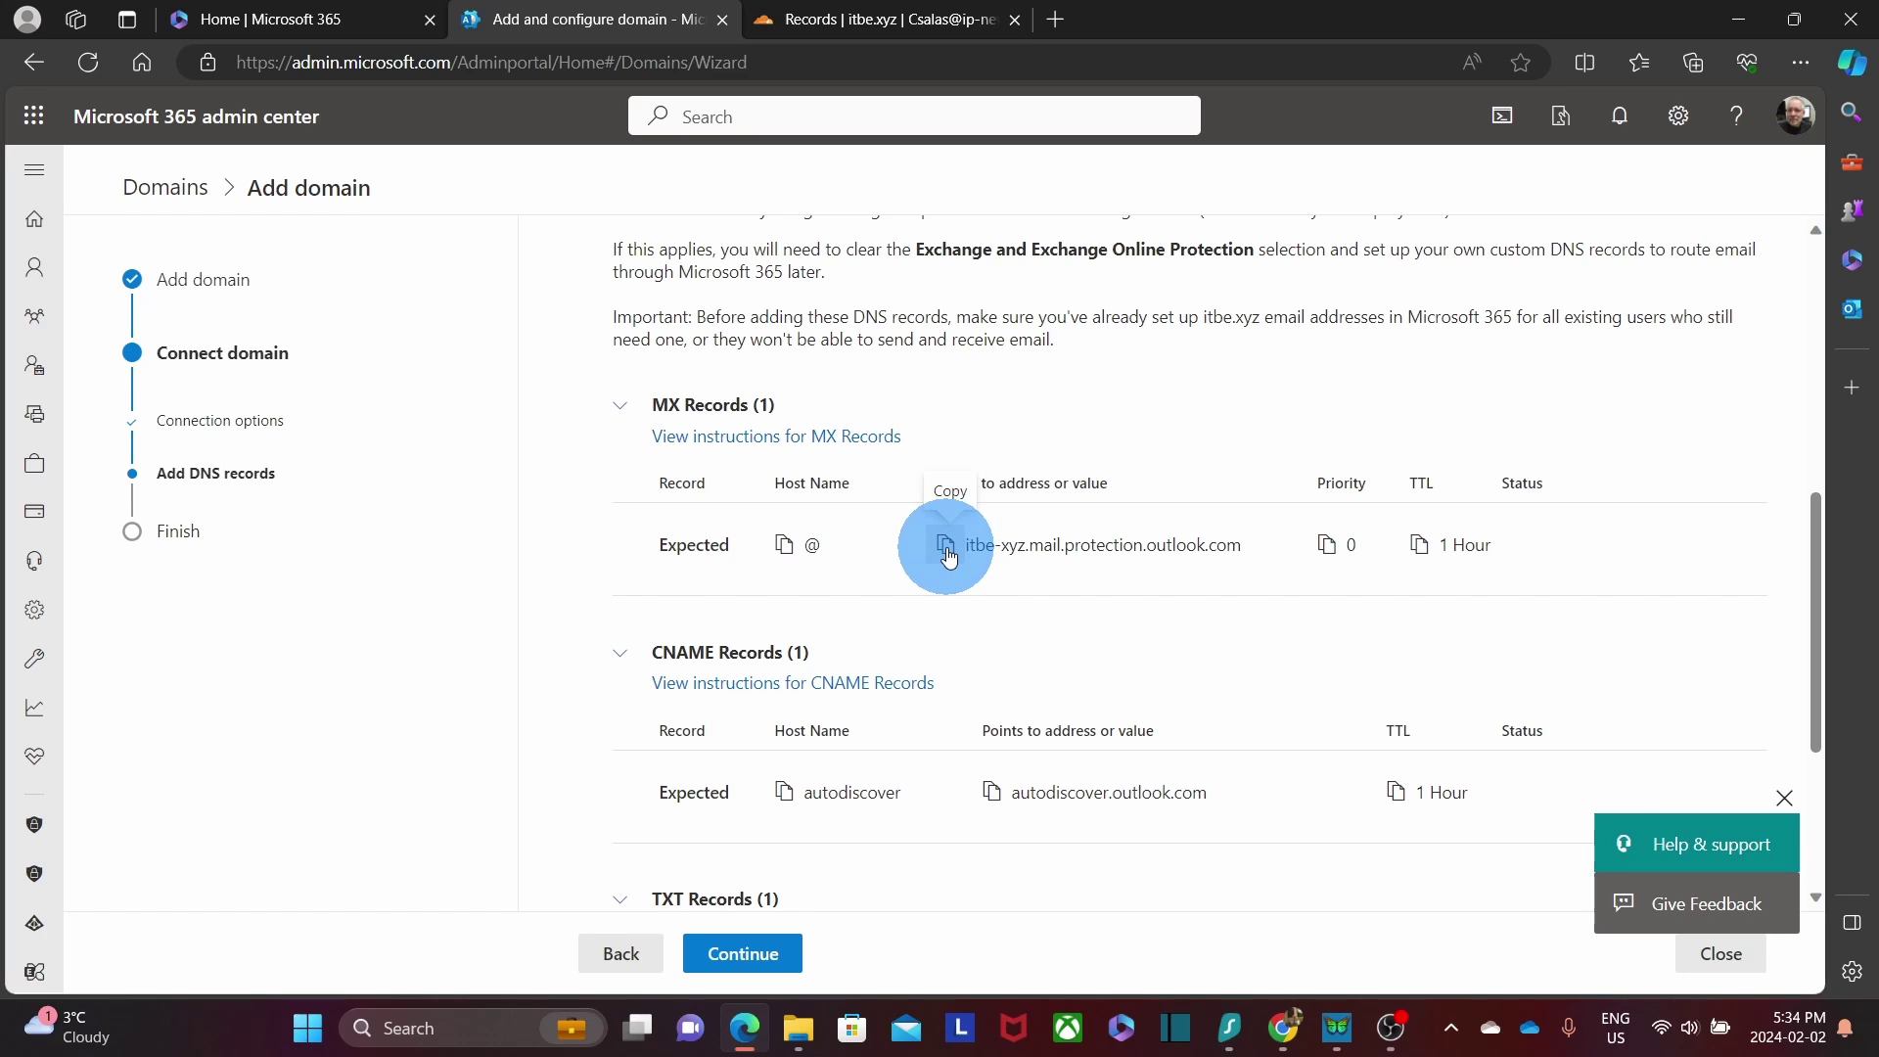
left_click(868, 23)
left_click(1278, 858)
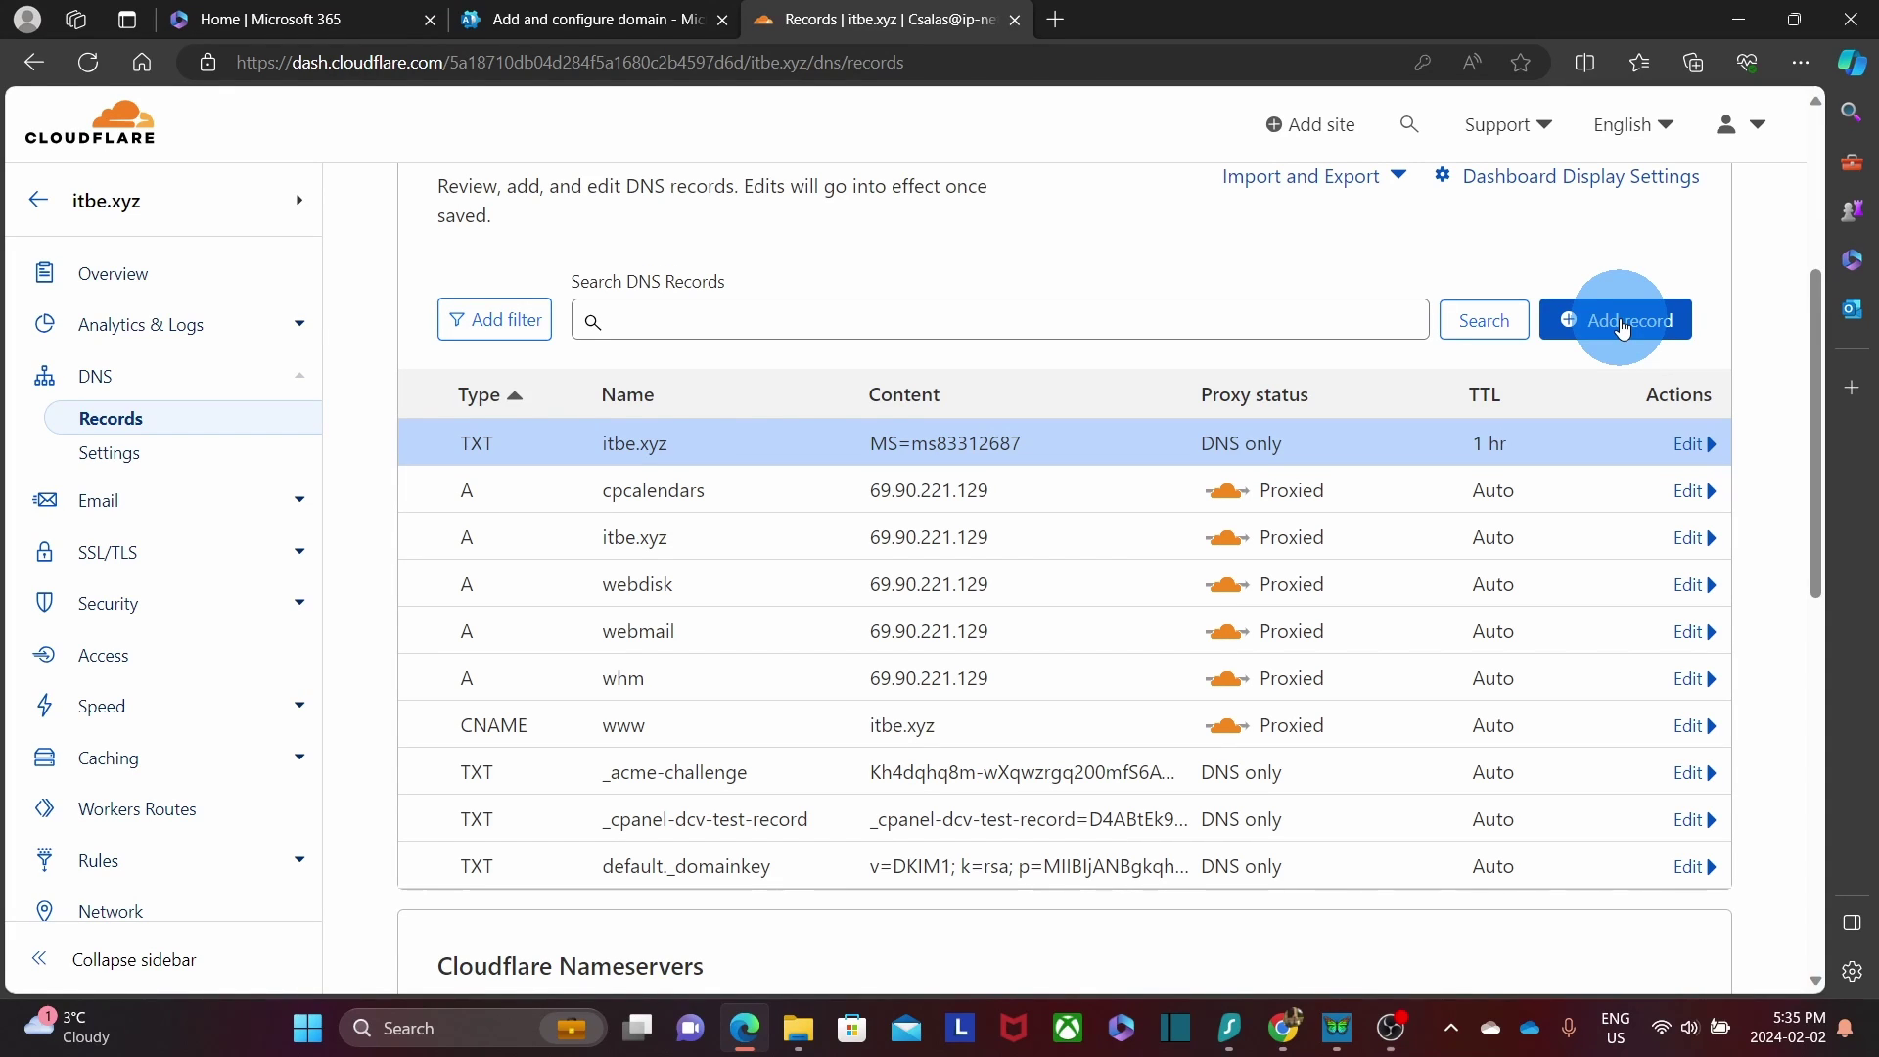
Start a new MX record named @ pointing to itbe-xyz.mail.protection.outlook.com.
left_click(1622, 330)
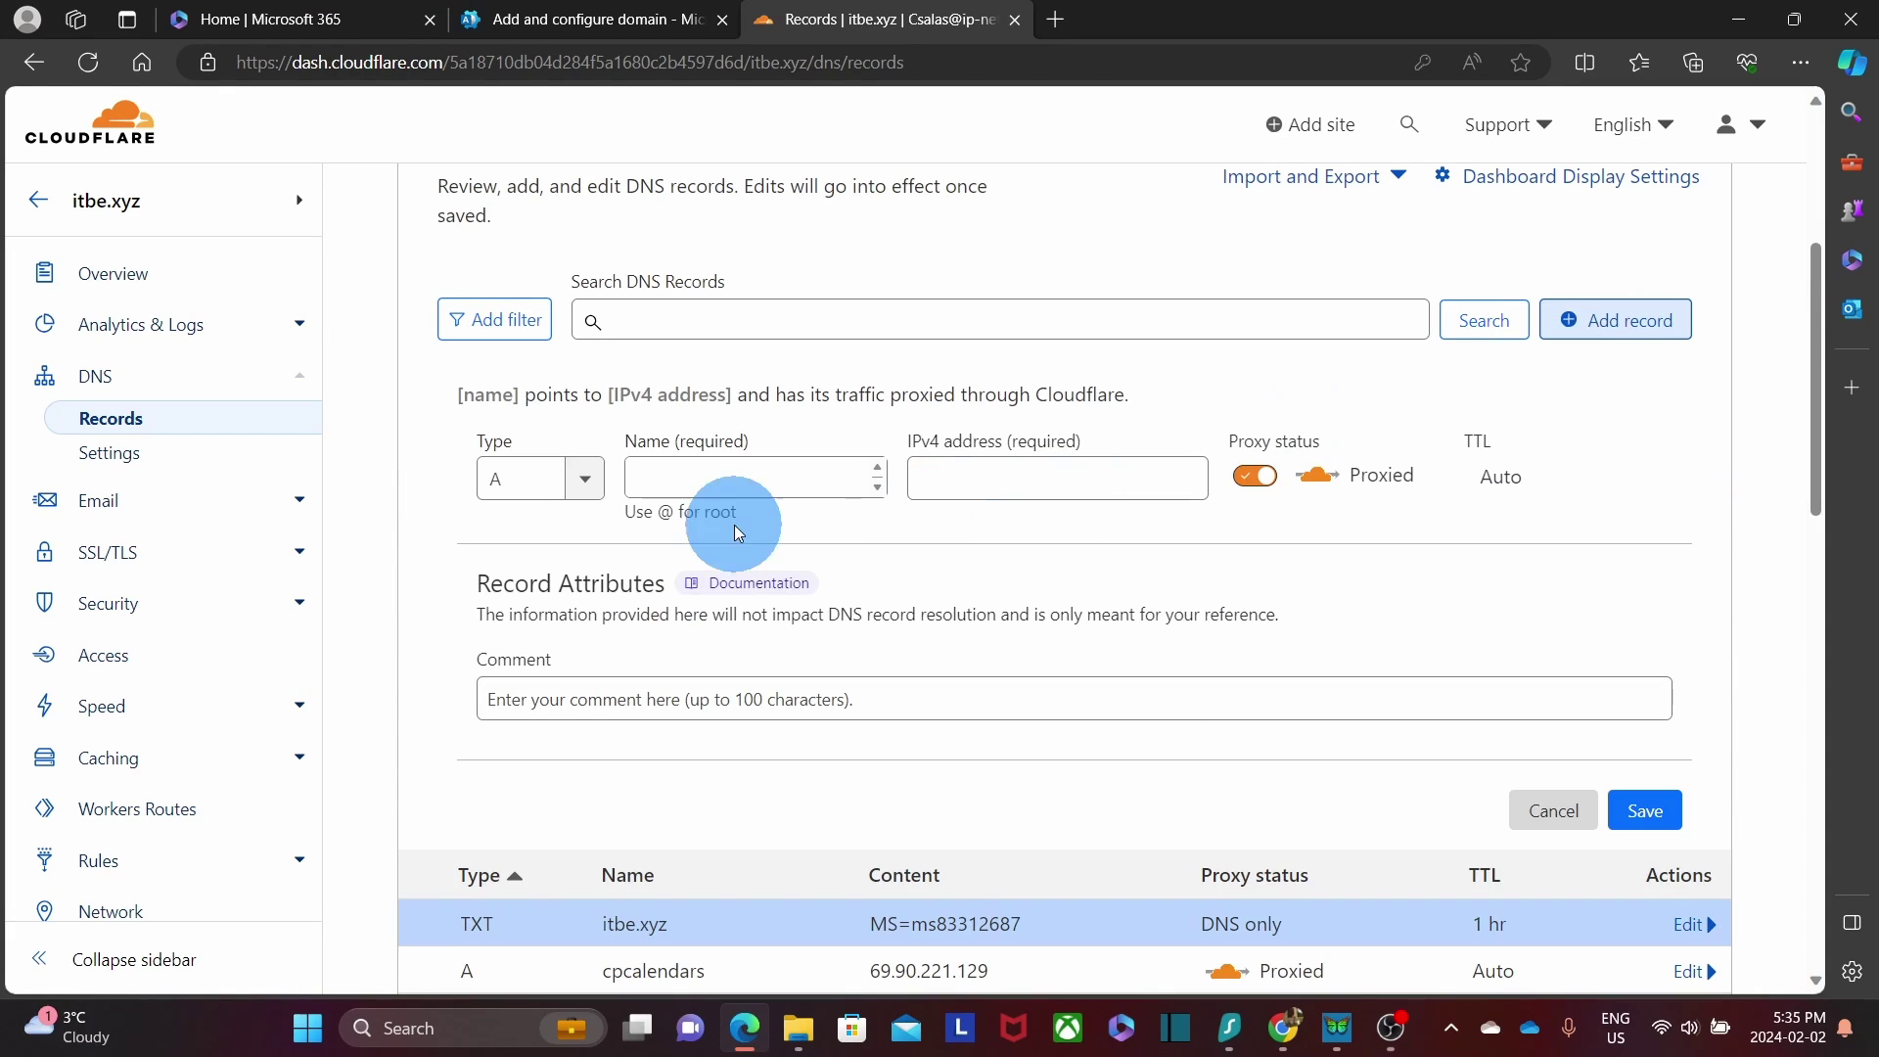
left_click(589, 489)
scroll(561, 582, "down", 2)
scroll(561, 583, "down", 3)
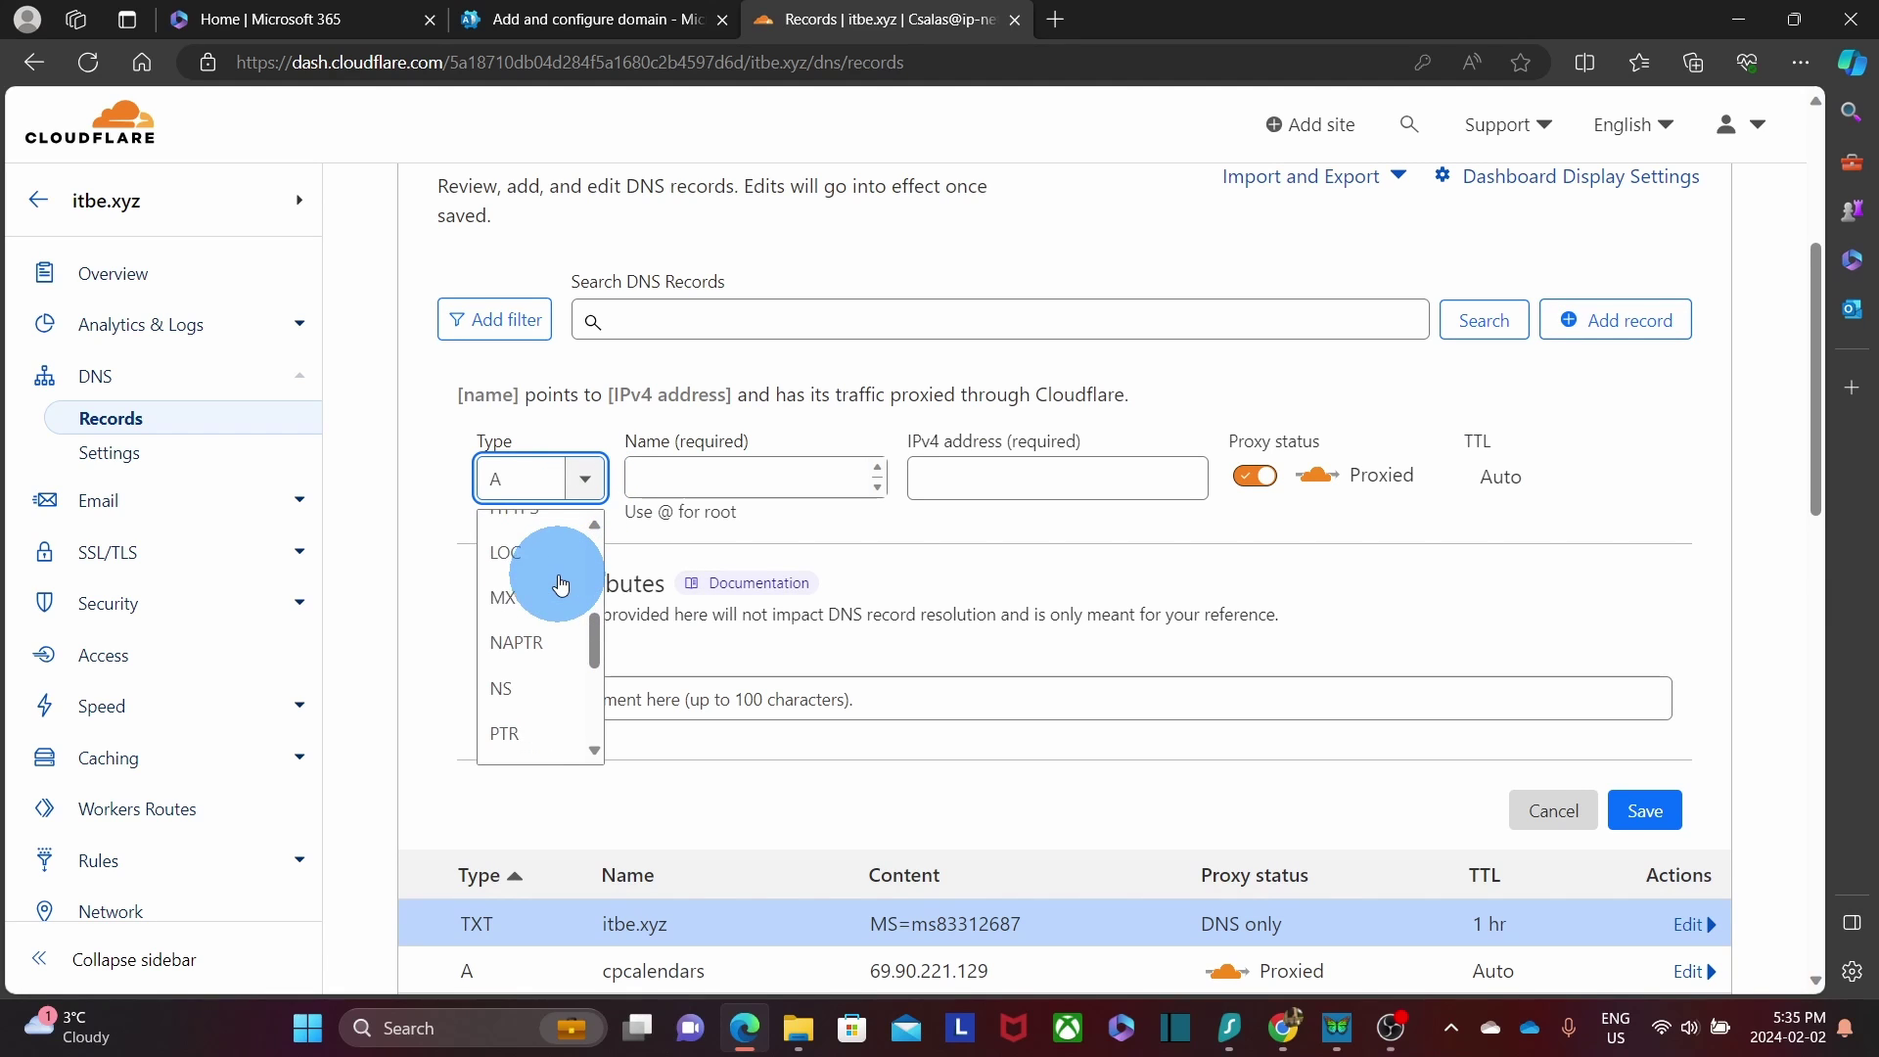
left_click(532, 606)
left_click(733, 481)
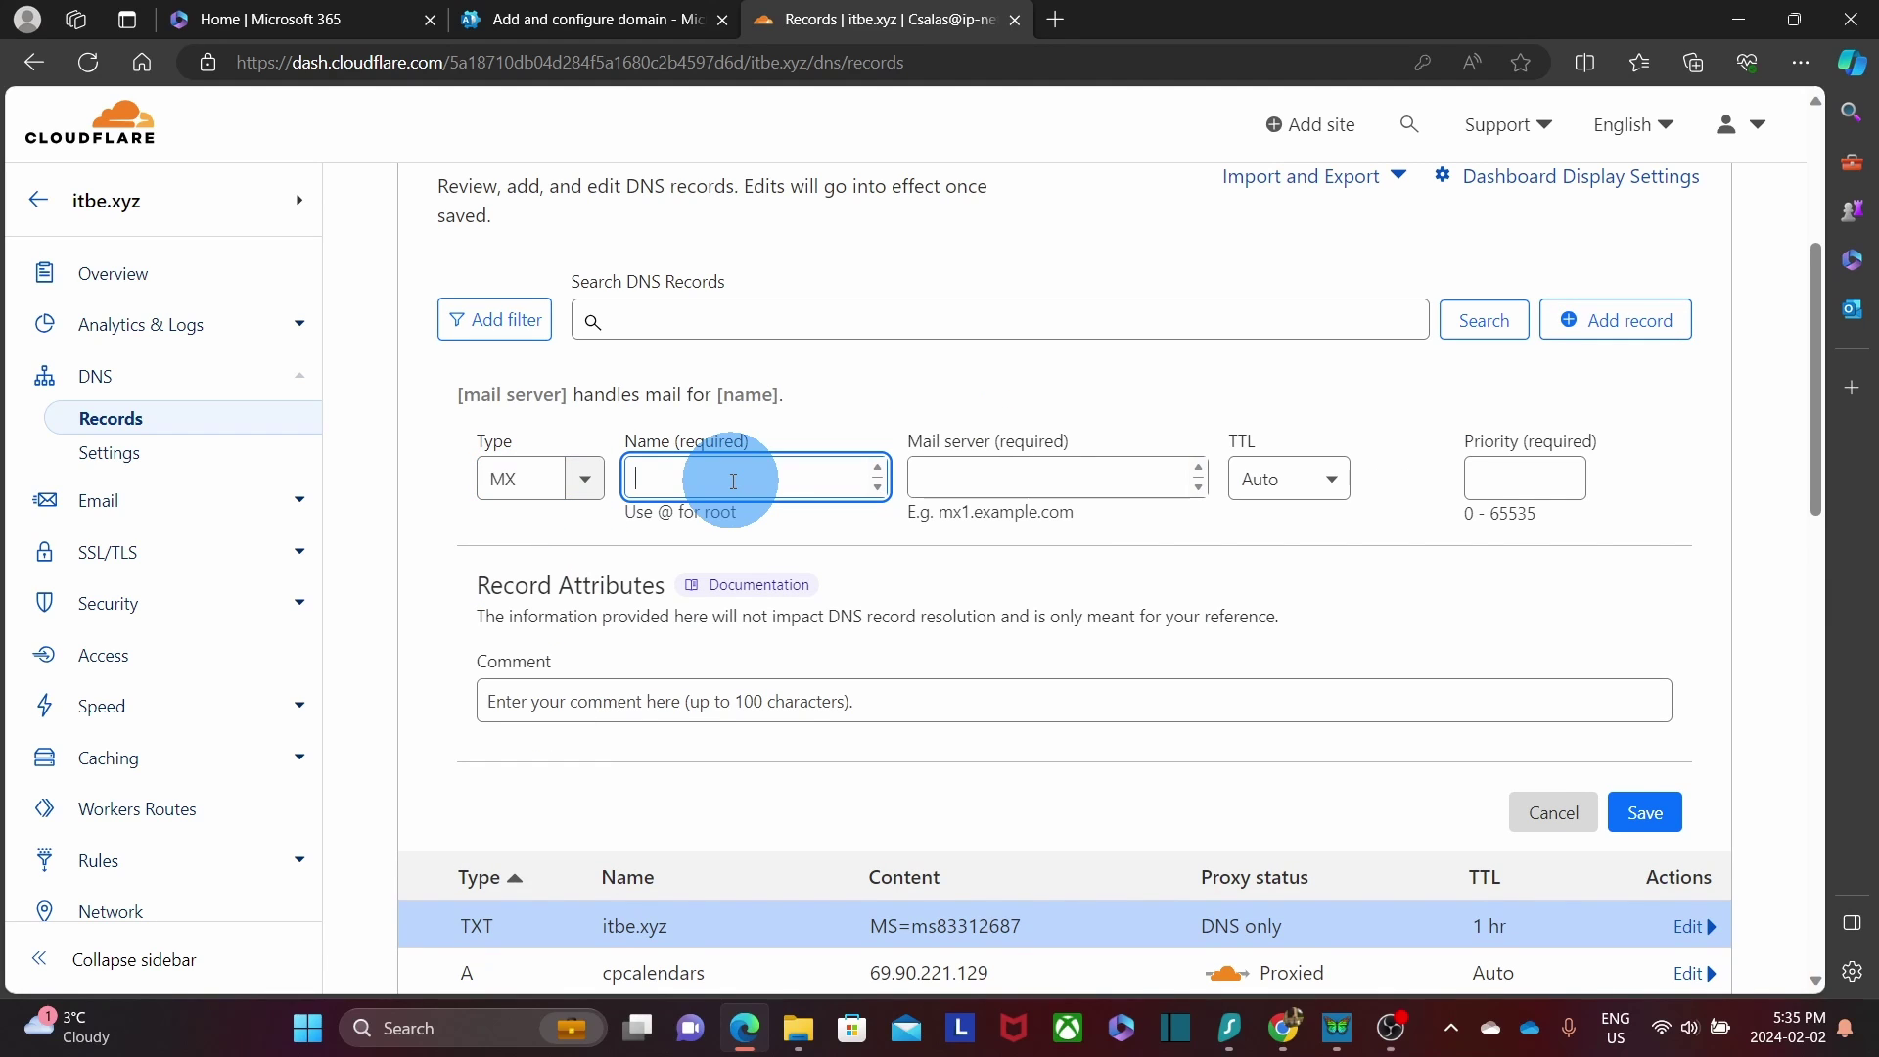
type("@")
left_click(930, 480)
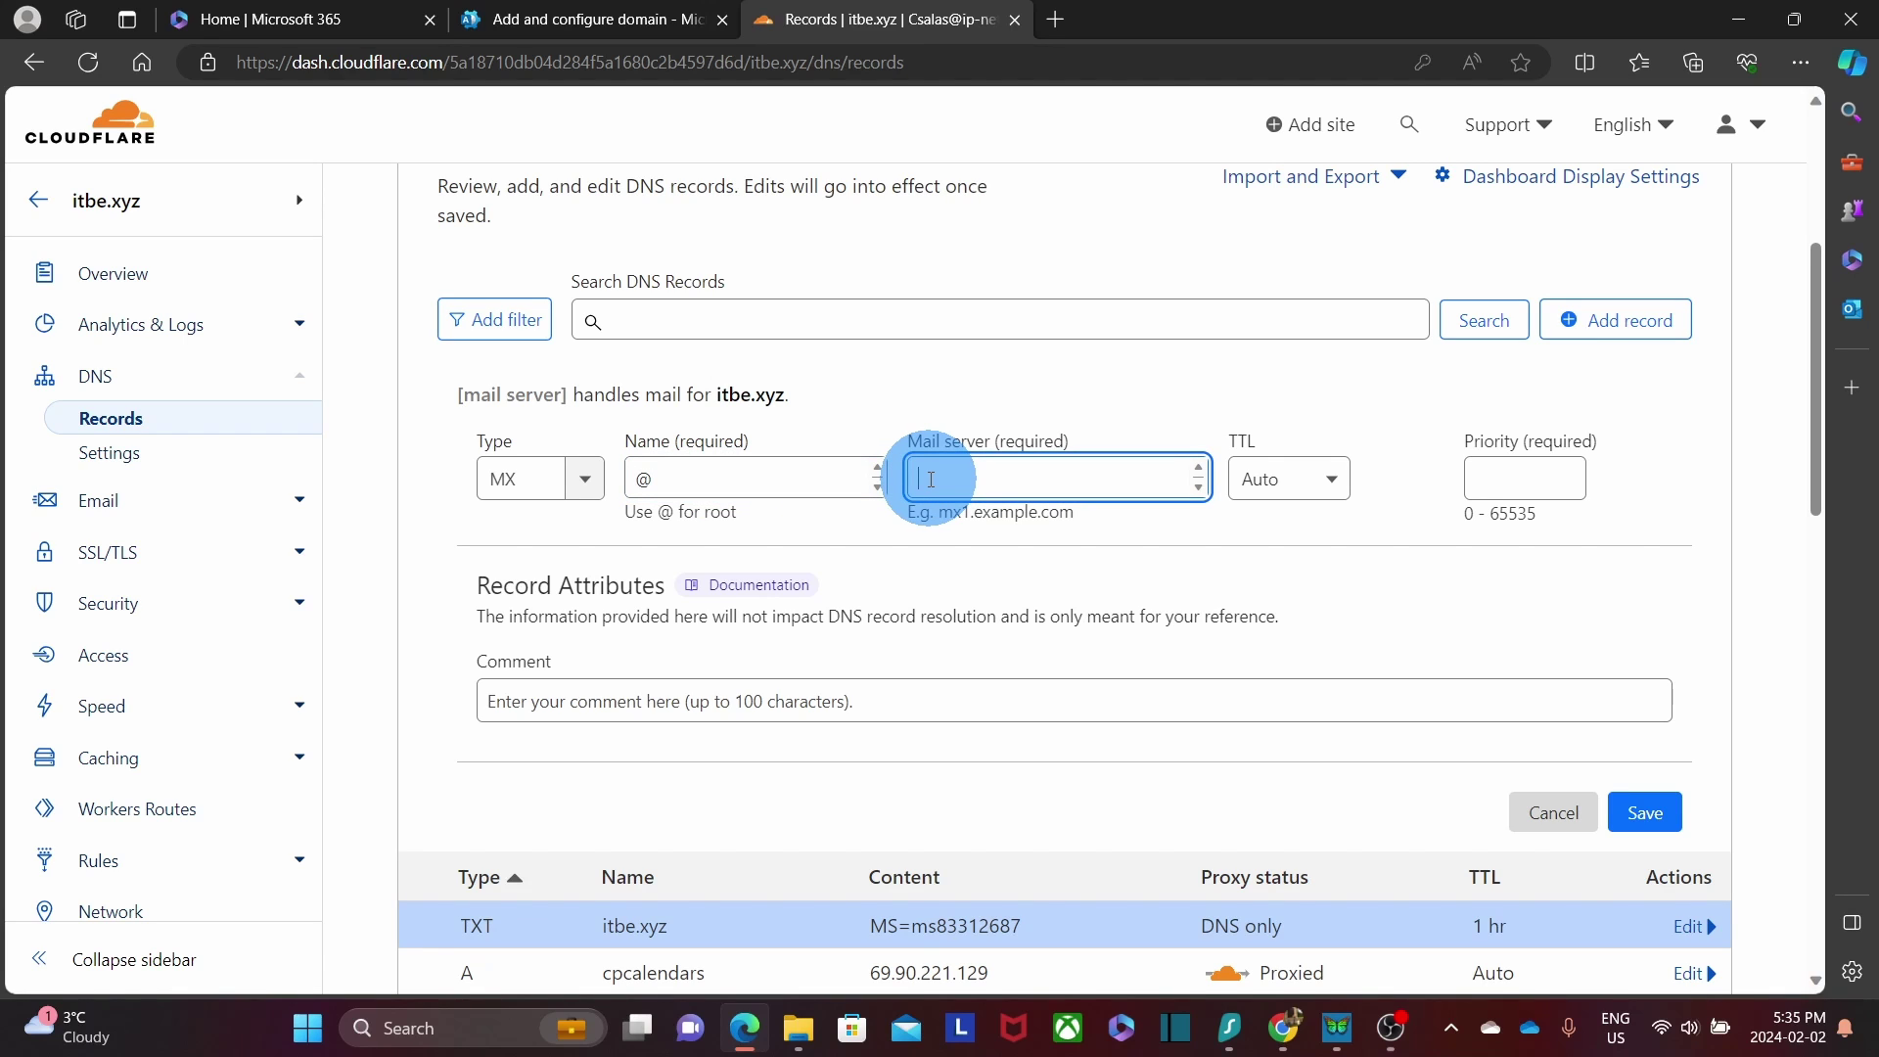
type("itbe-xyz.mail.protection.outlook.com")
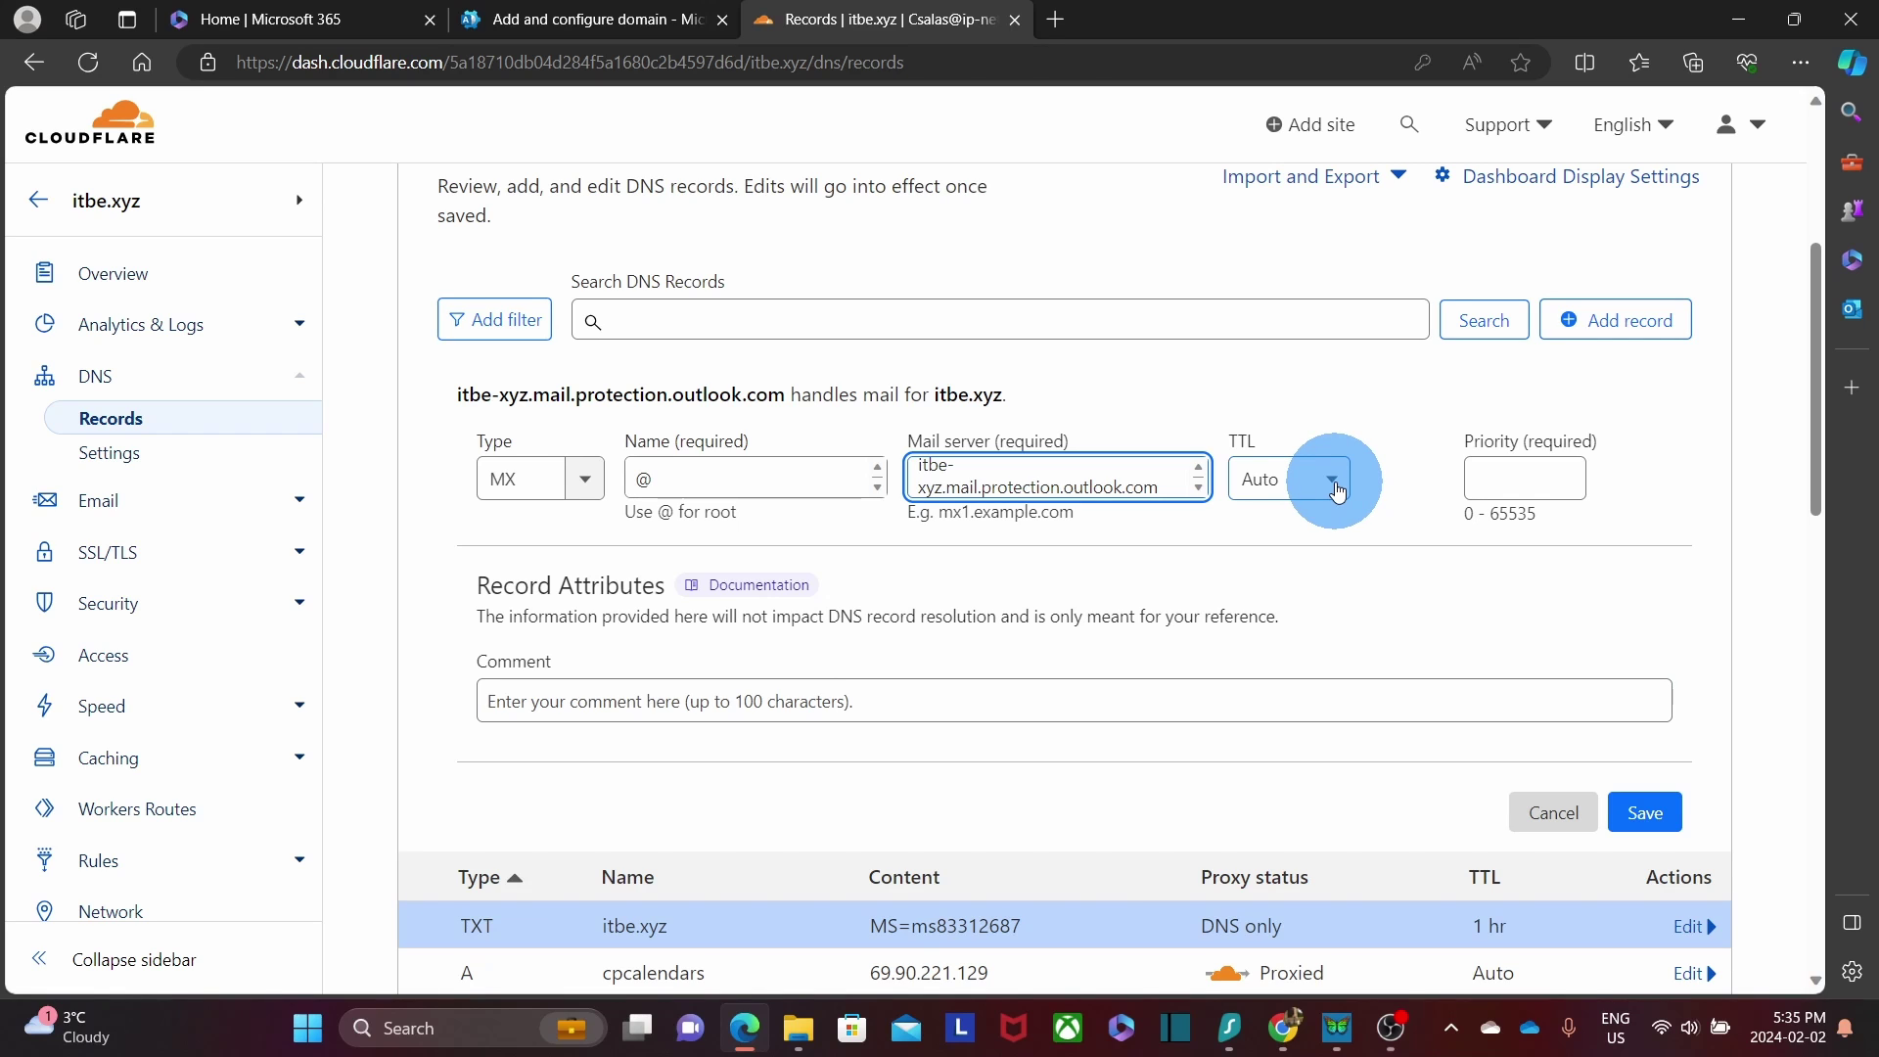
Give the MX record a 1 hr TTL and priority 0, save it, and return to Microsoft 365.
left_click(1336, 490)
scroll(1298, 599, "down", 2)
scroll(1302, 593, "down", 3)
left_click(1307, 588)
left_click(1510, 480)
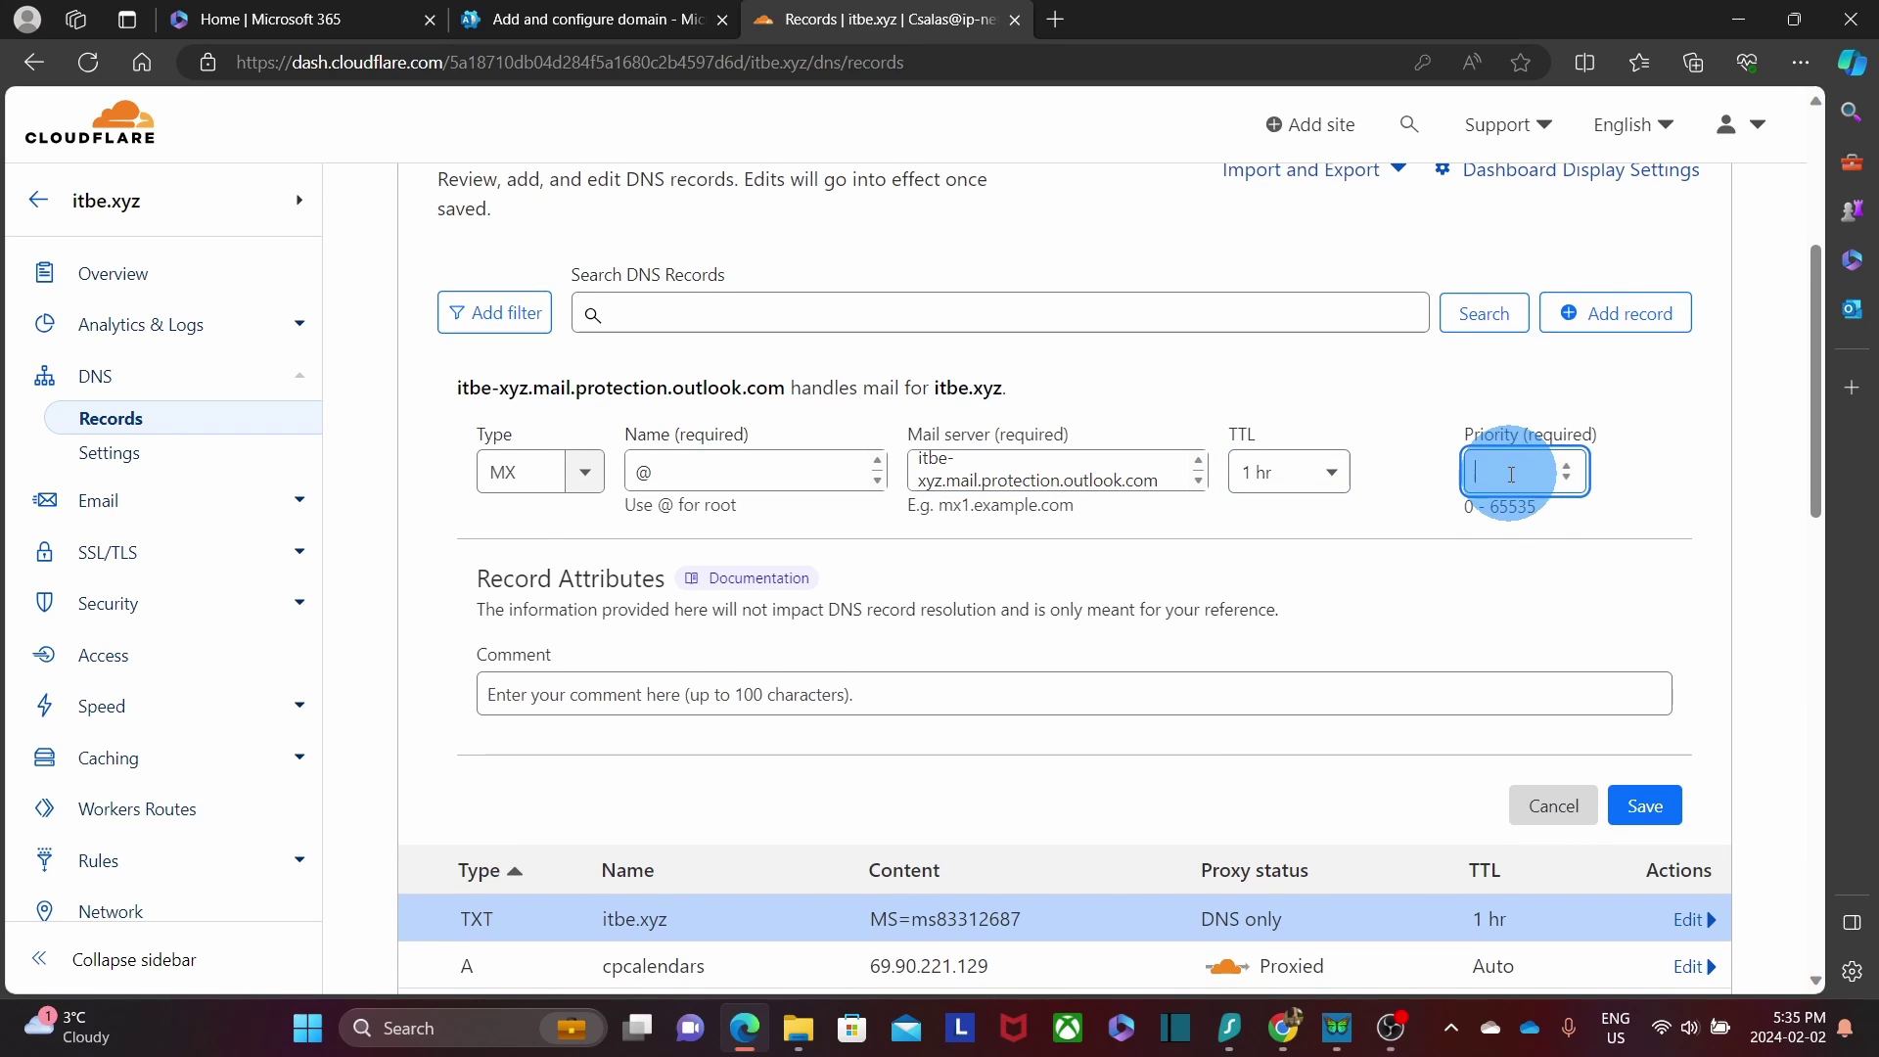
type("0")
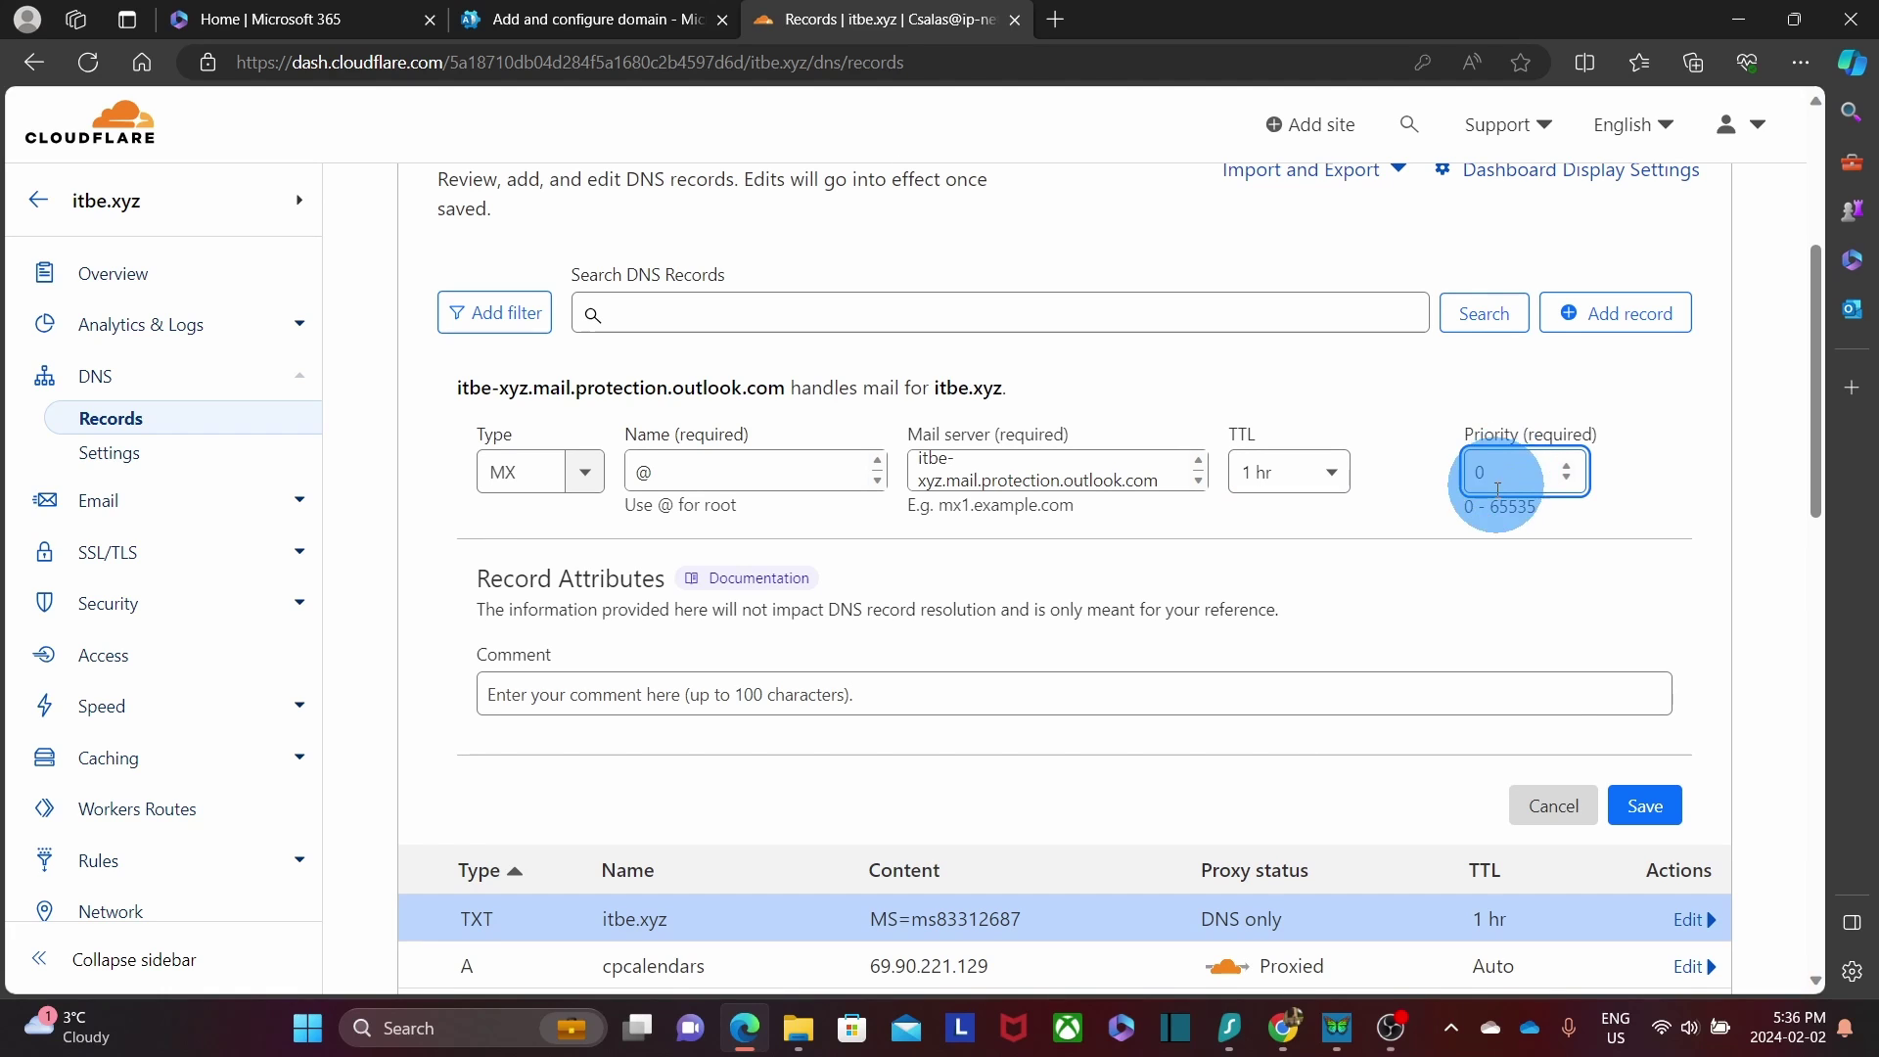
left_click(1648, 809)
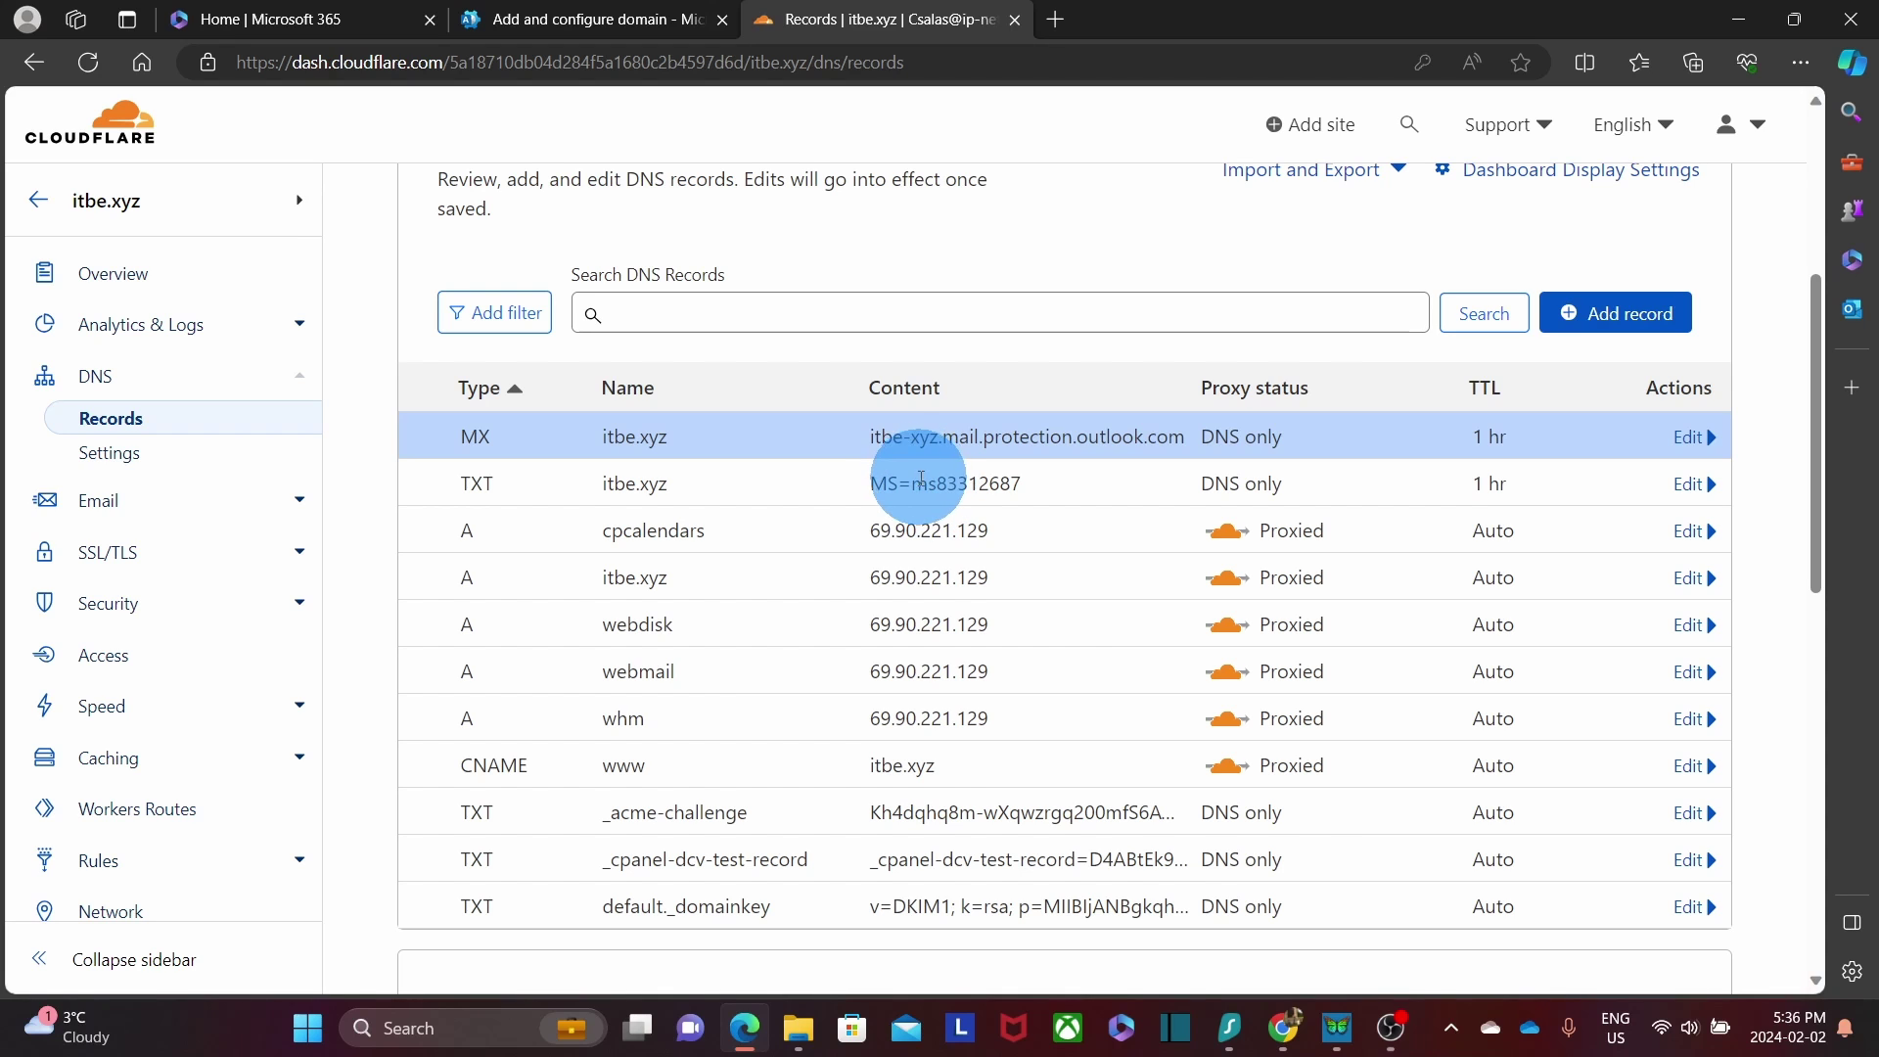
left_click(626, 20)
scroll(672, 431, "down", 4)
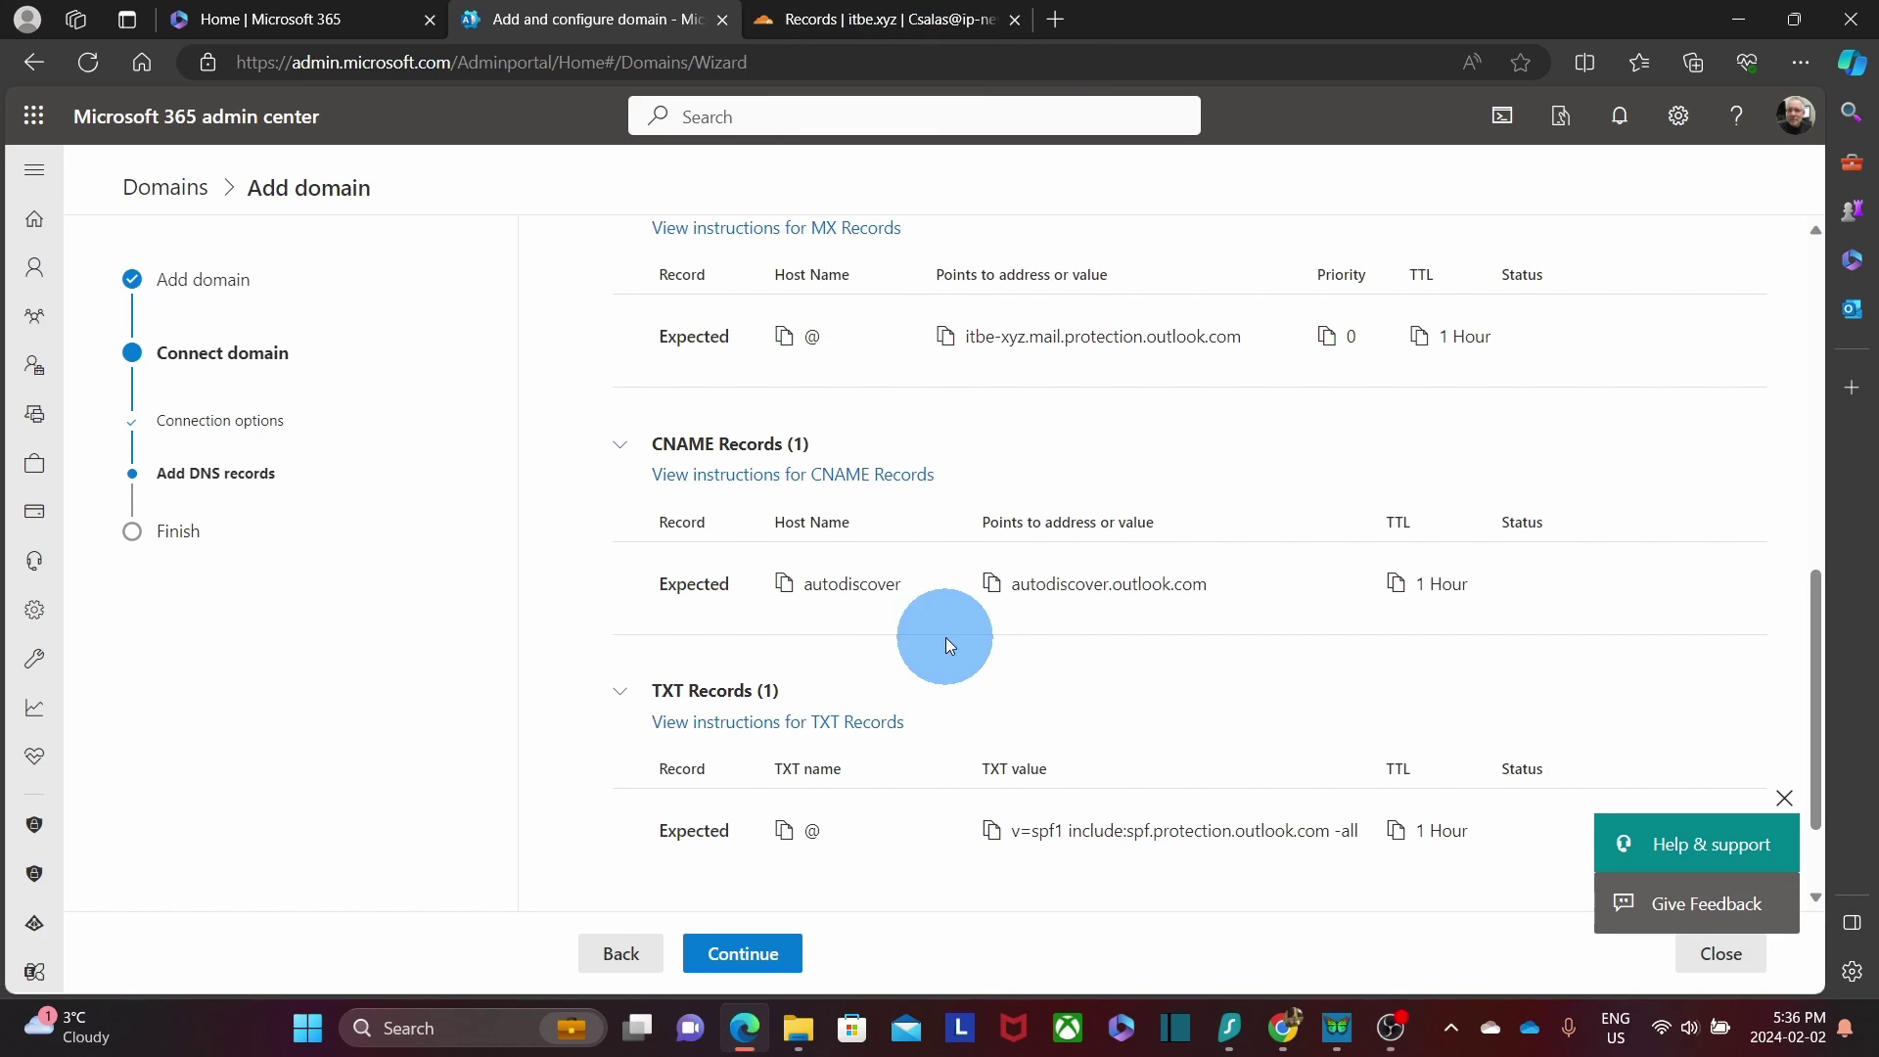
Start a new Cloudflare CNAME record with target autodiscover.outlook.com.
left_click(890, 28)
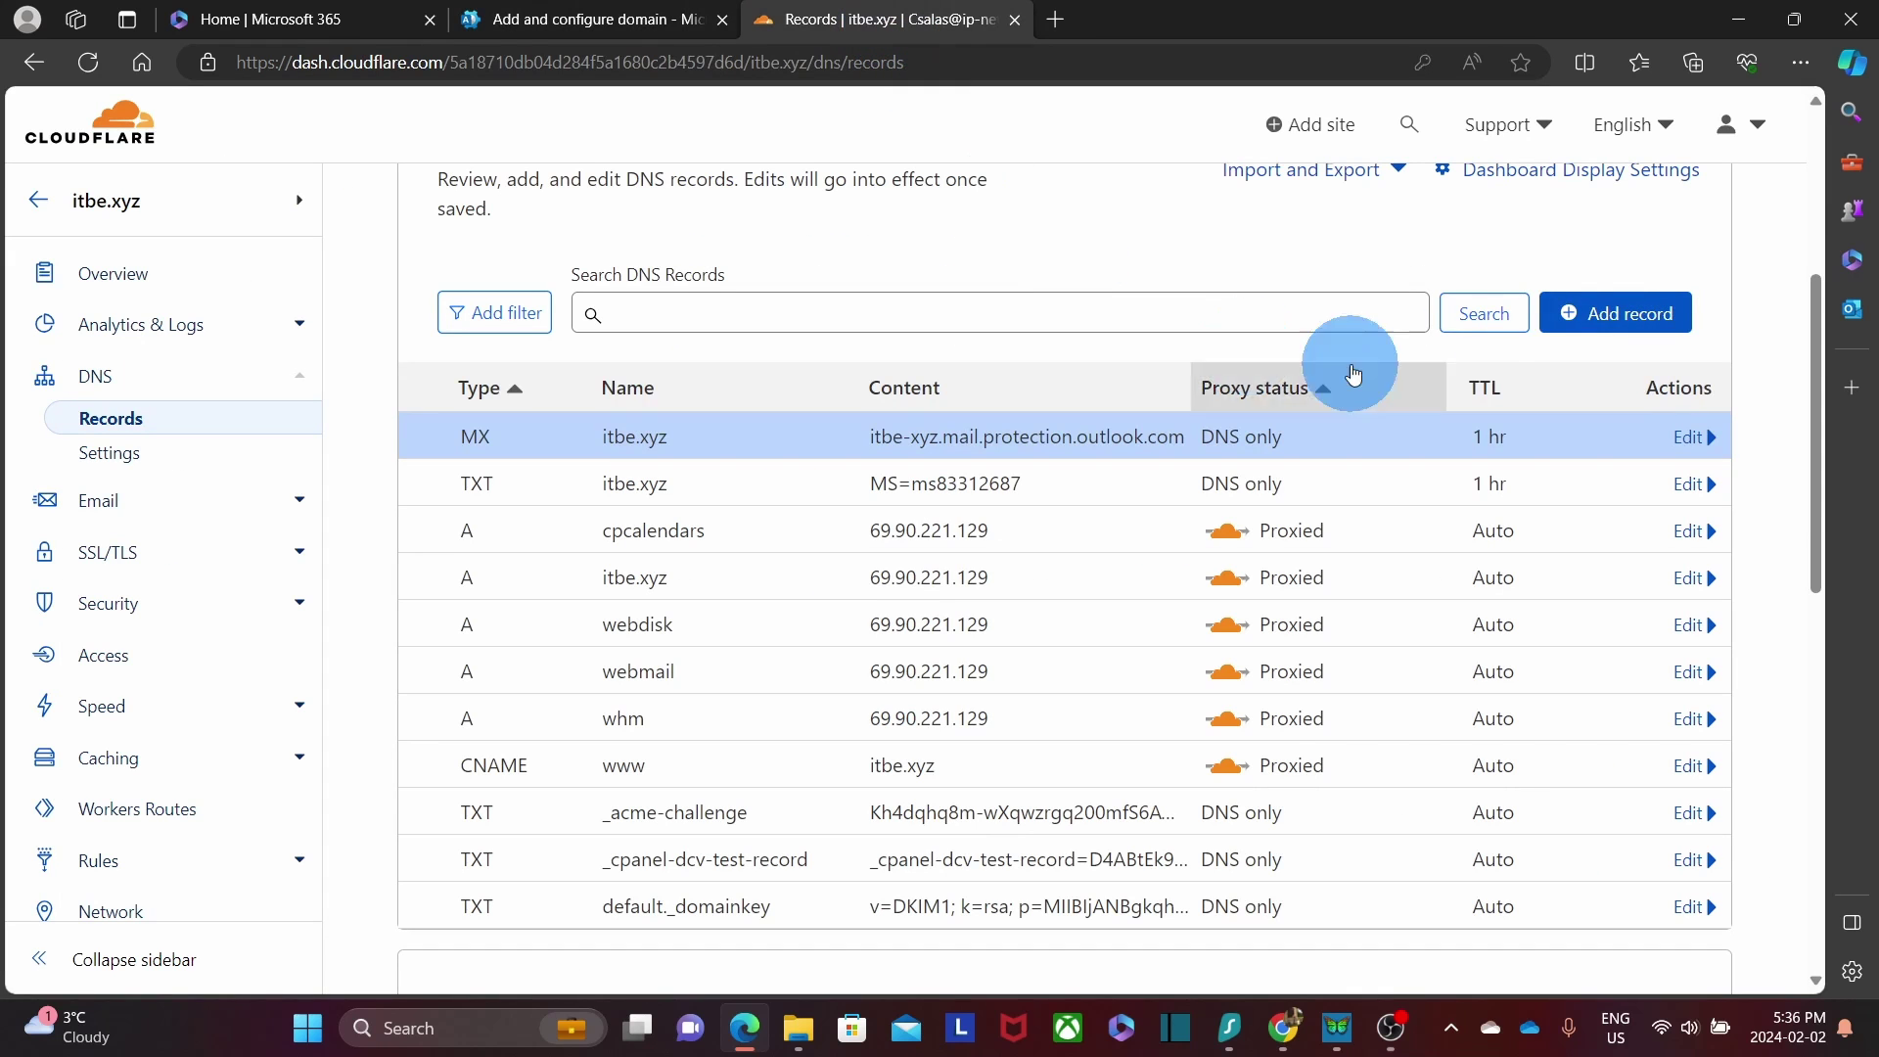
left_click(1616, 314)
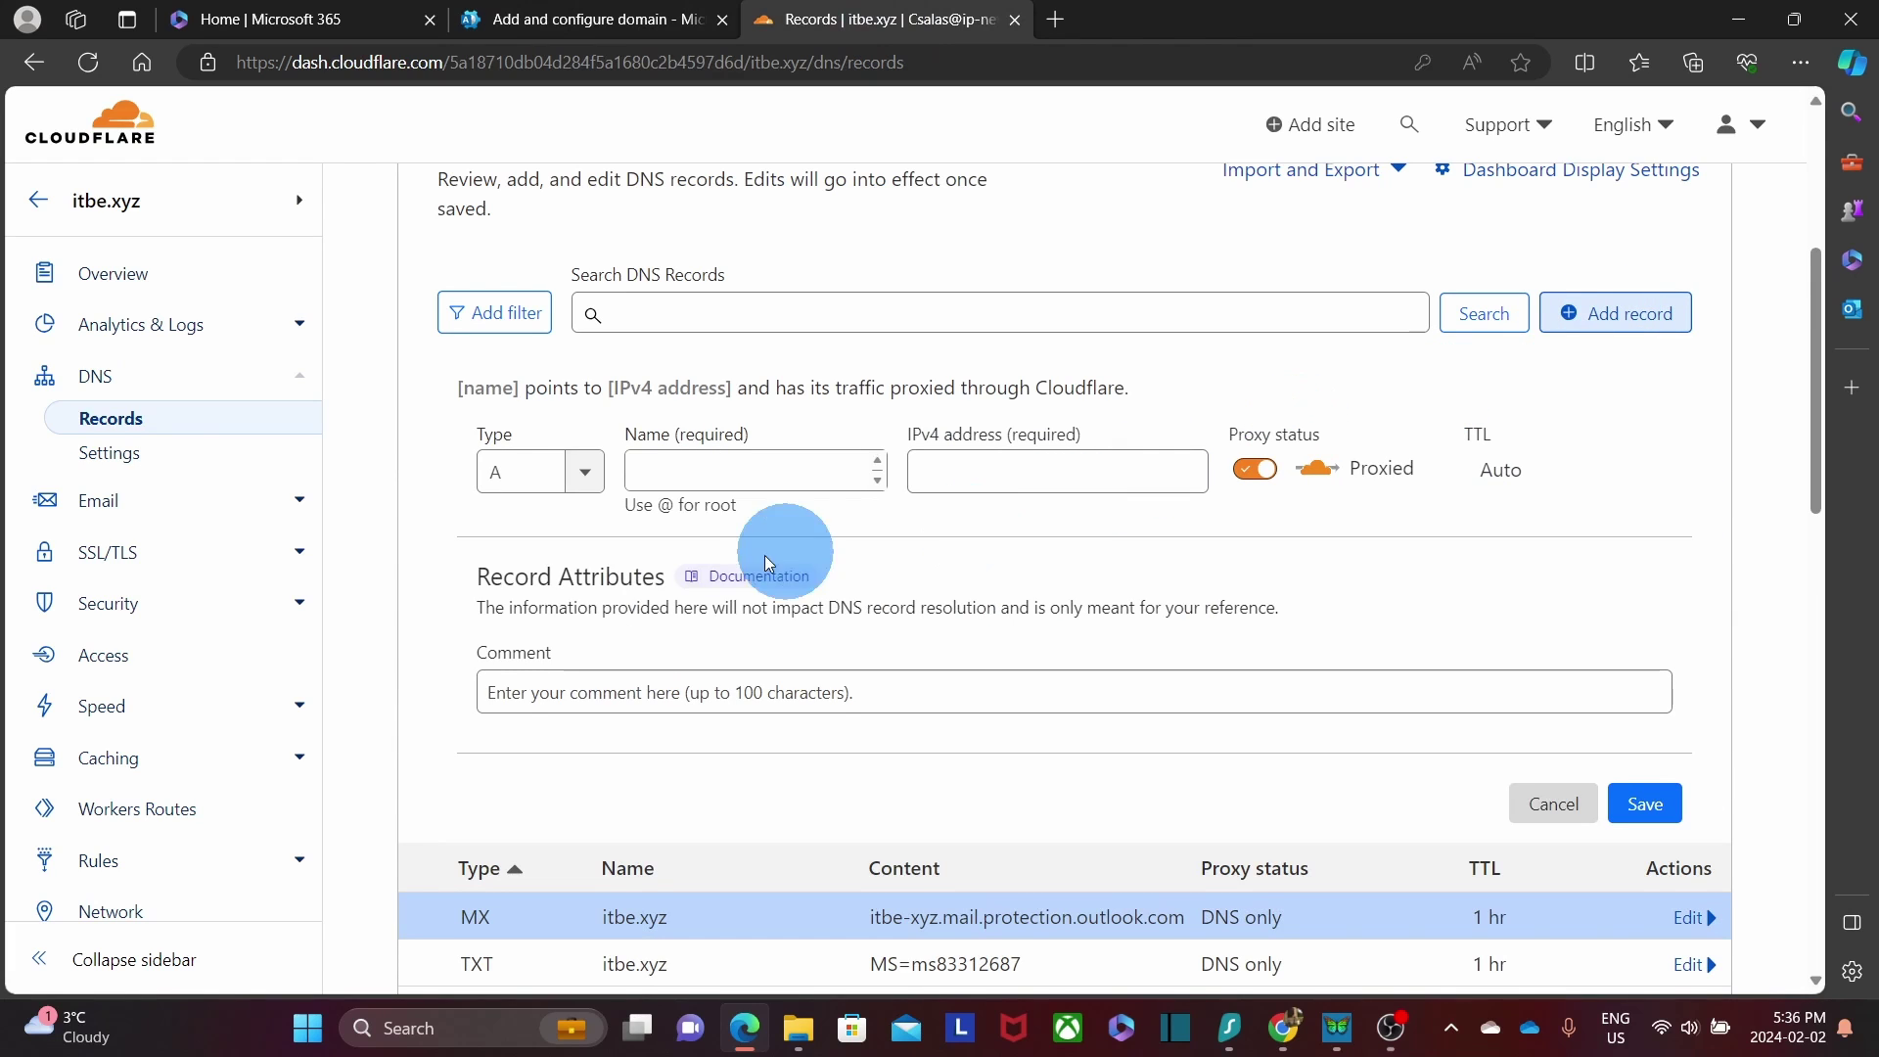
left_click(585, 475)
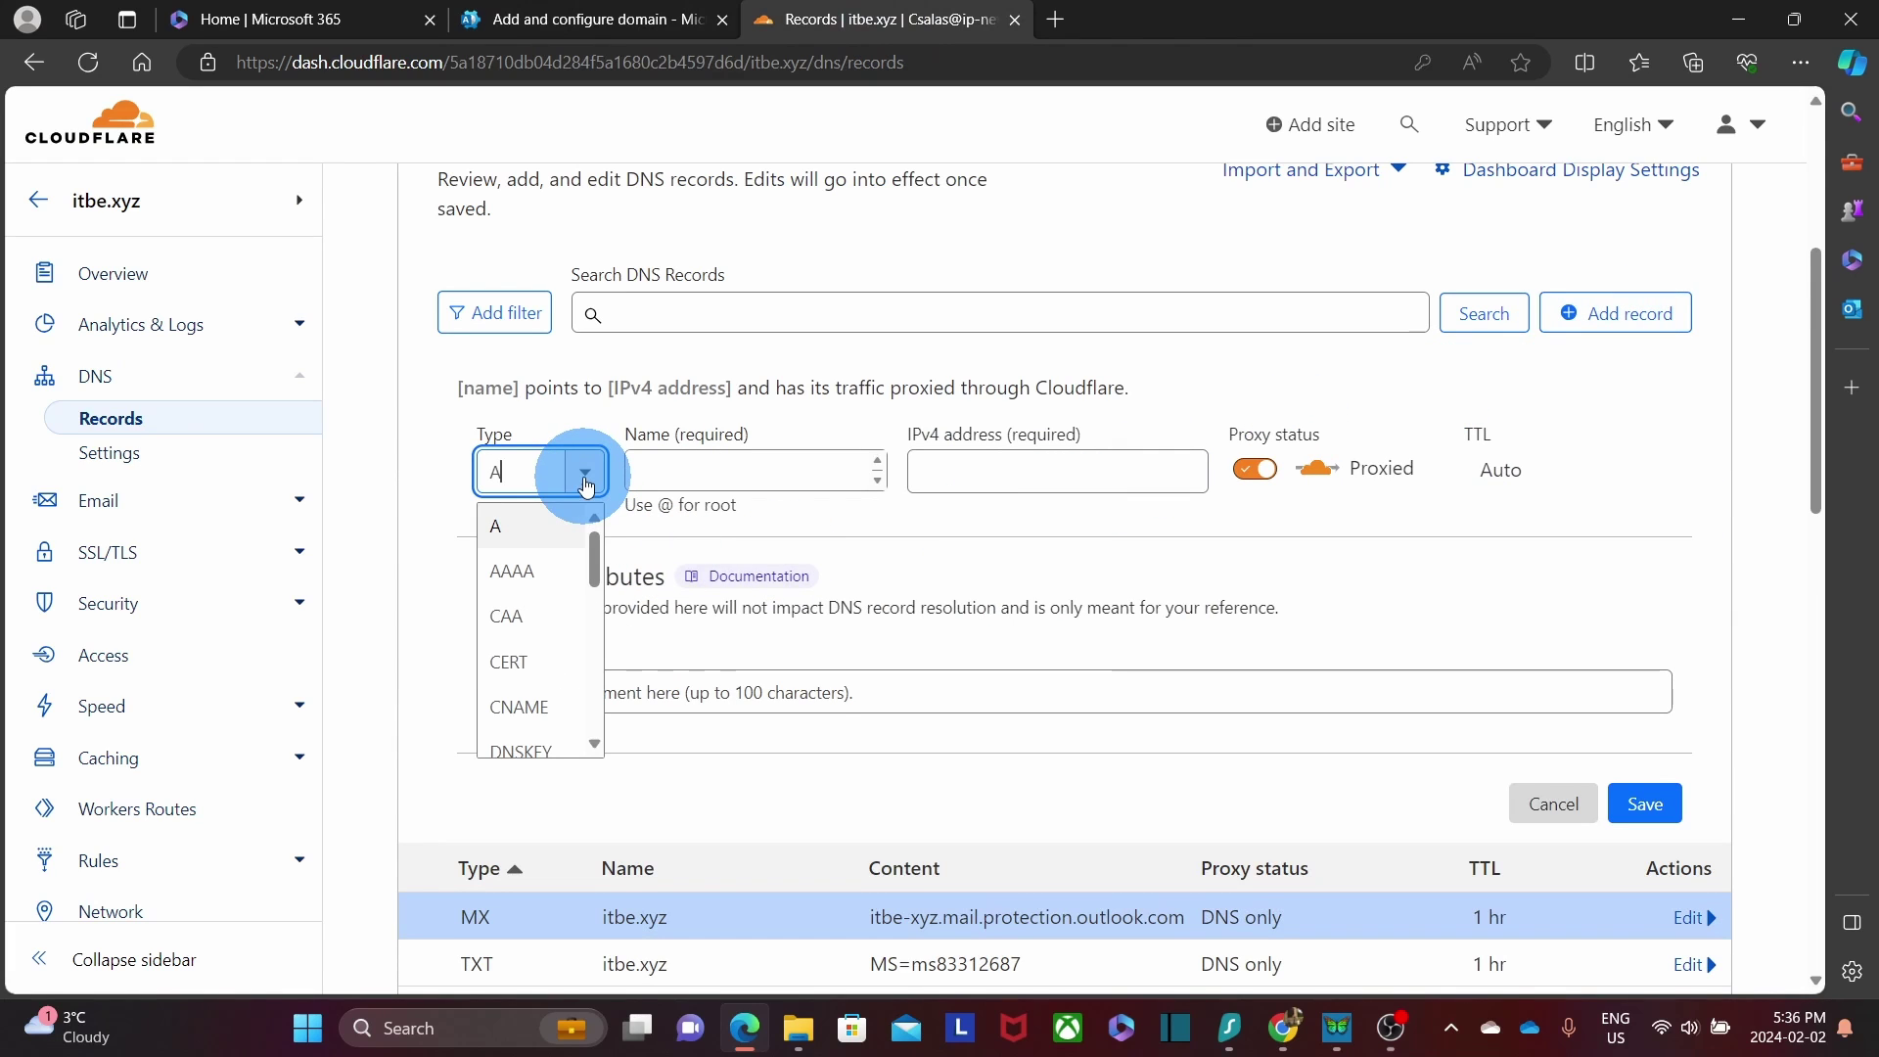
left_click(528, 706)
left_click(1063, 486)
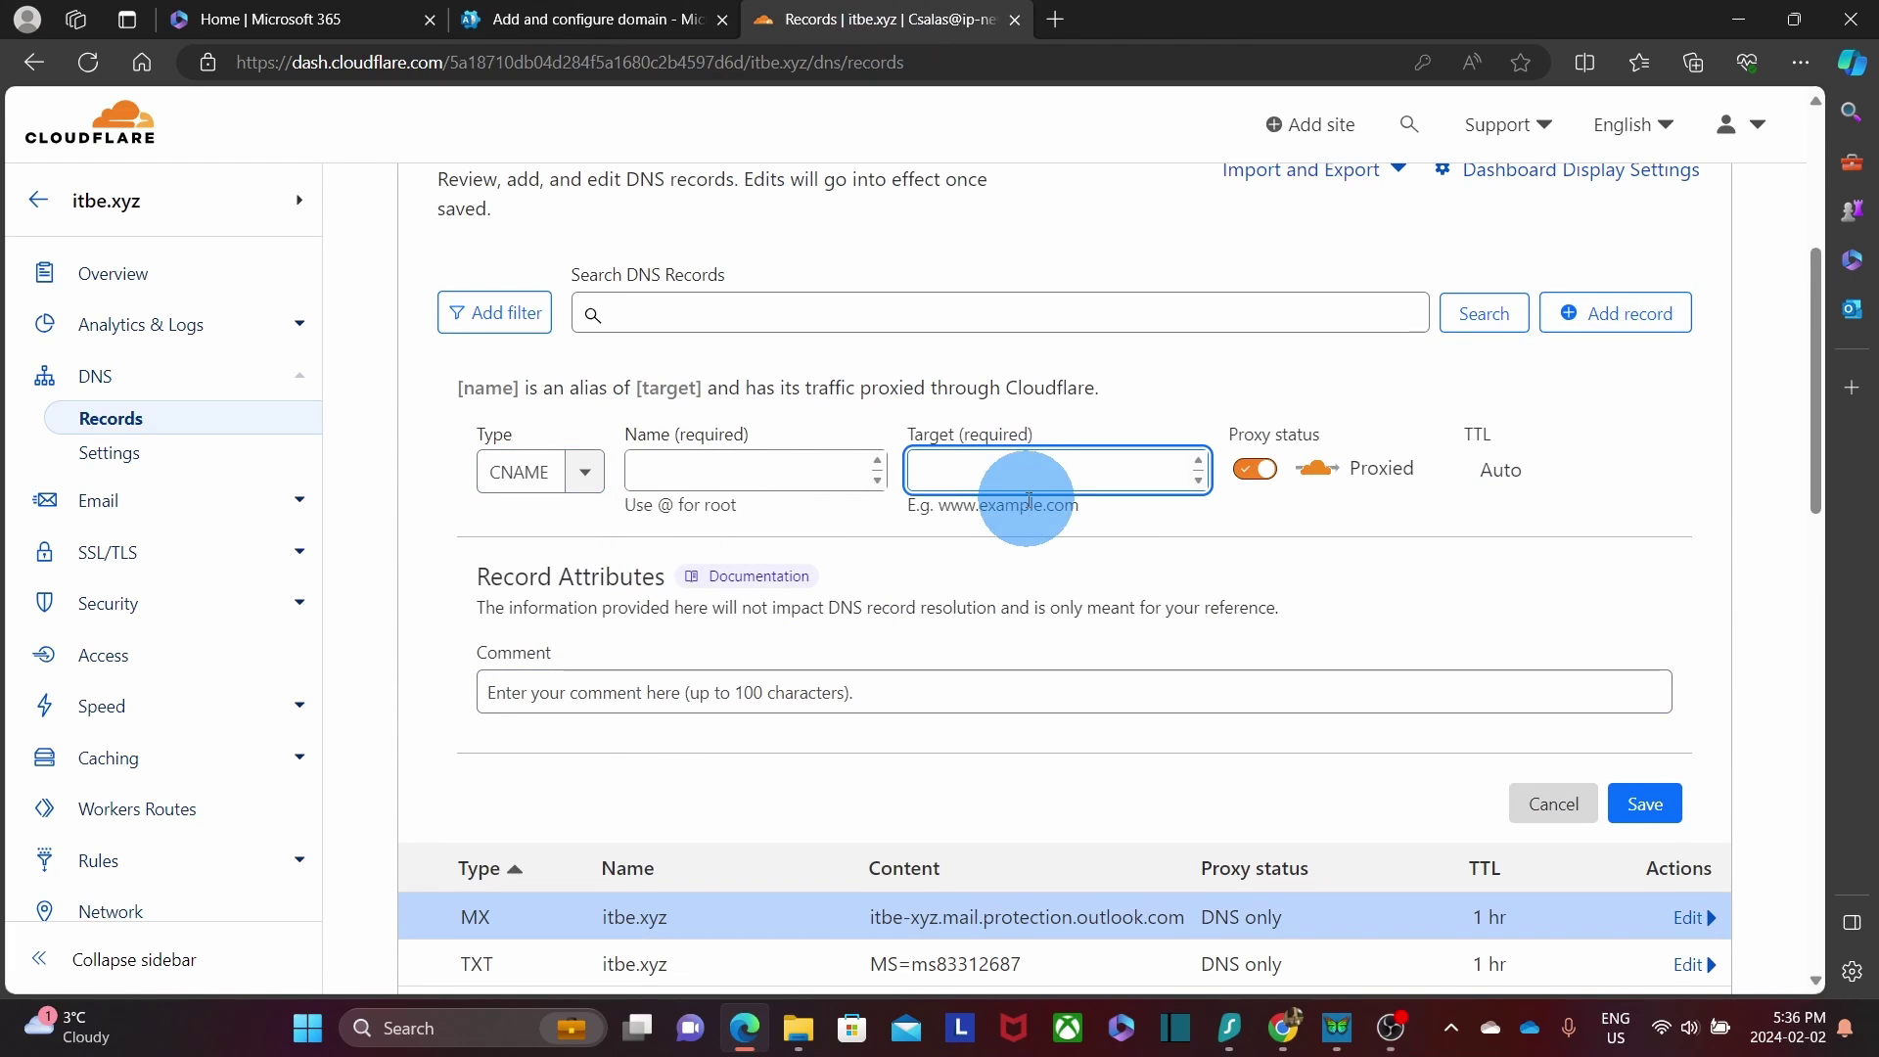
type("autodiscover.outlook.com")
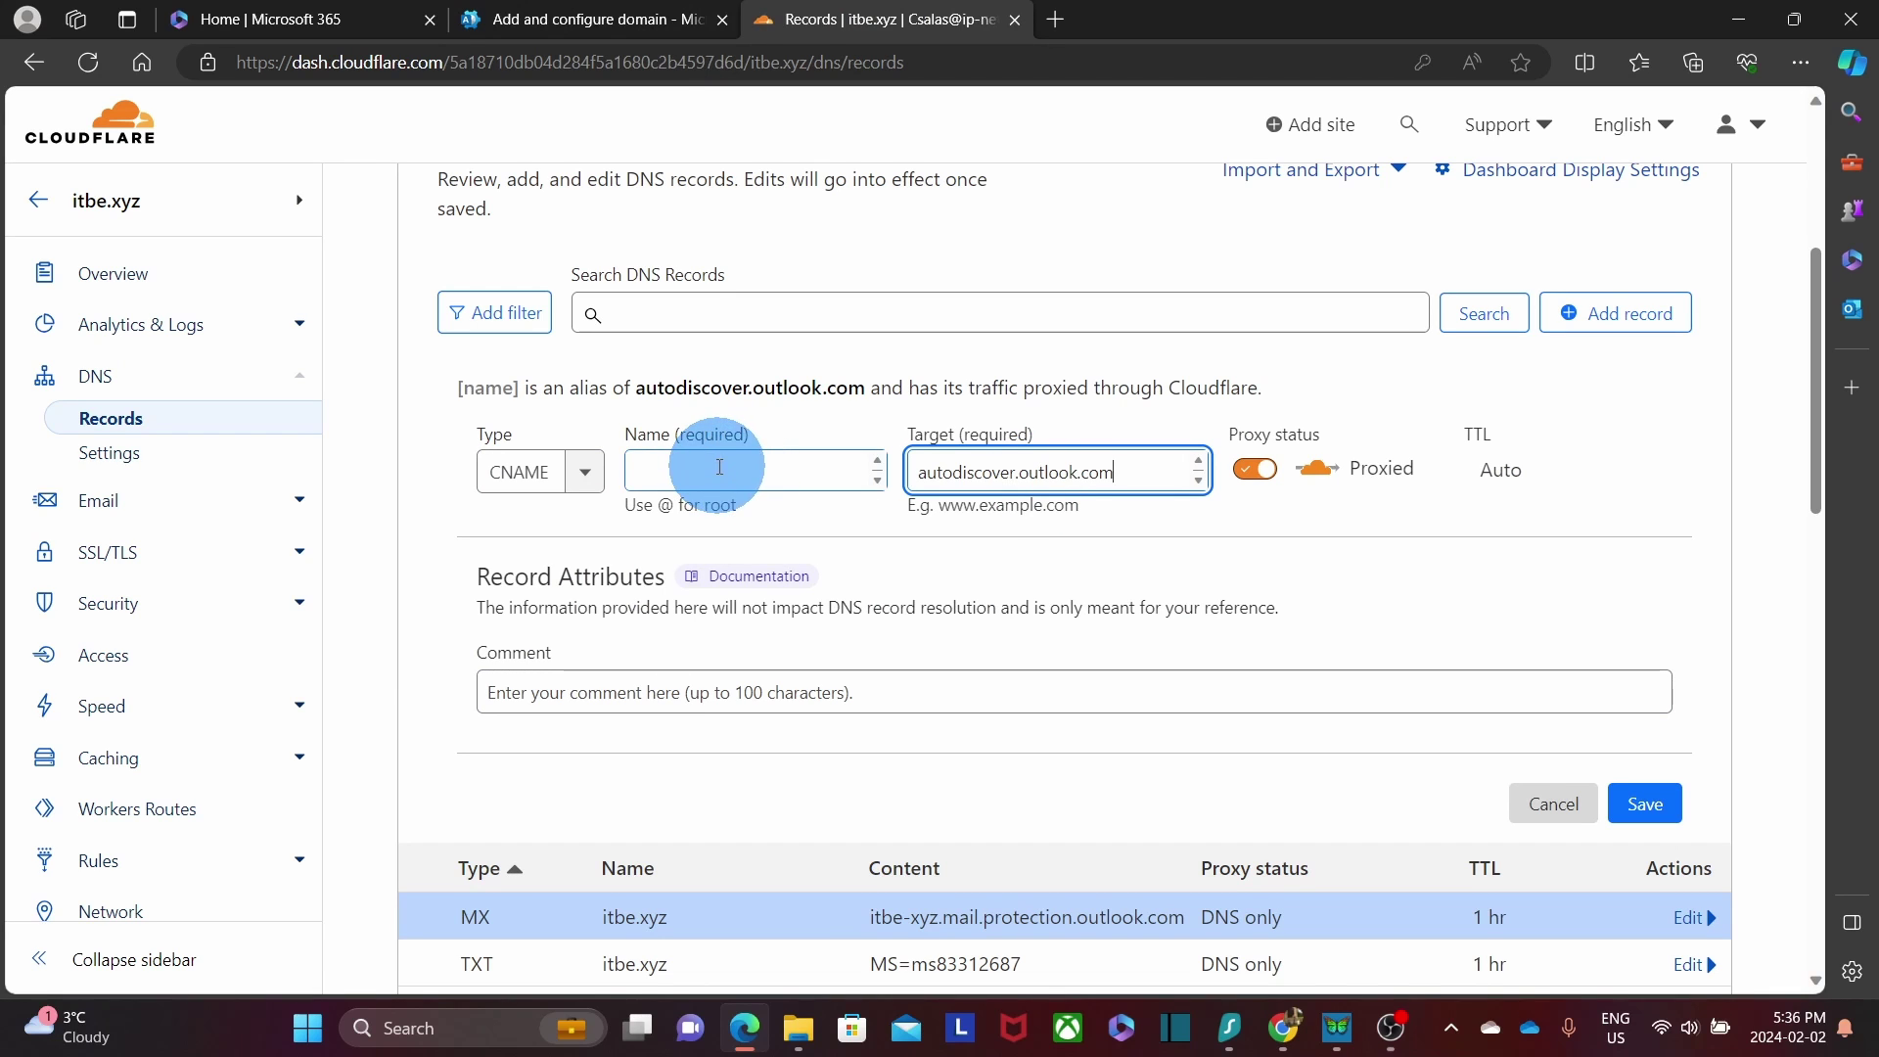
Name the CNAME record autodiscover, set it to DNS only, and save it.
left_click(604, 27)
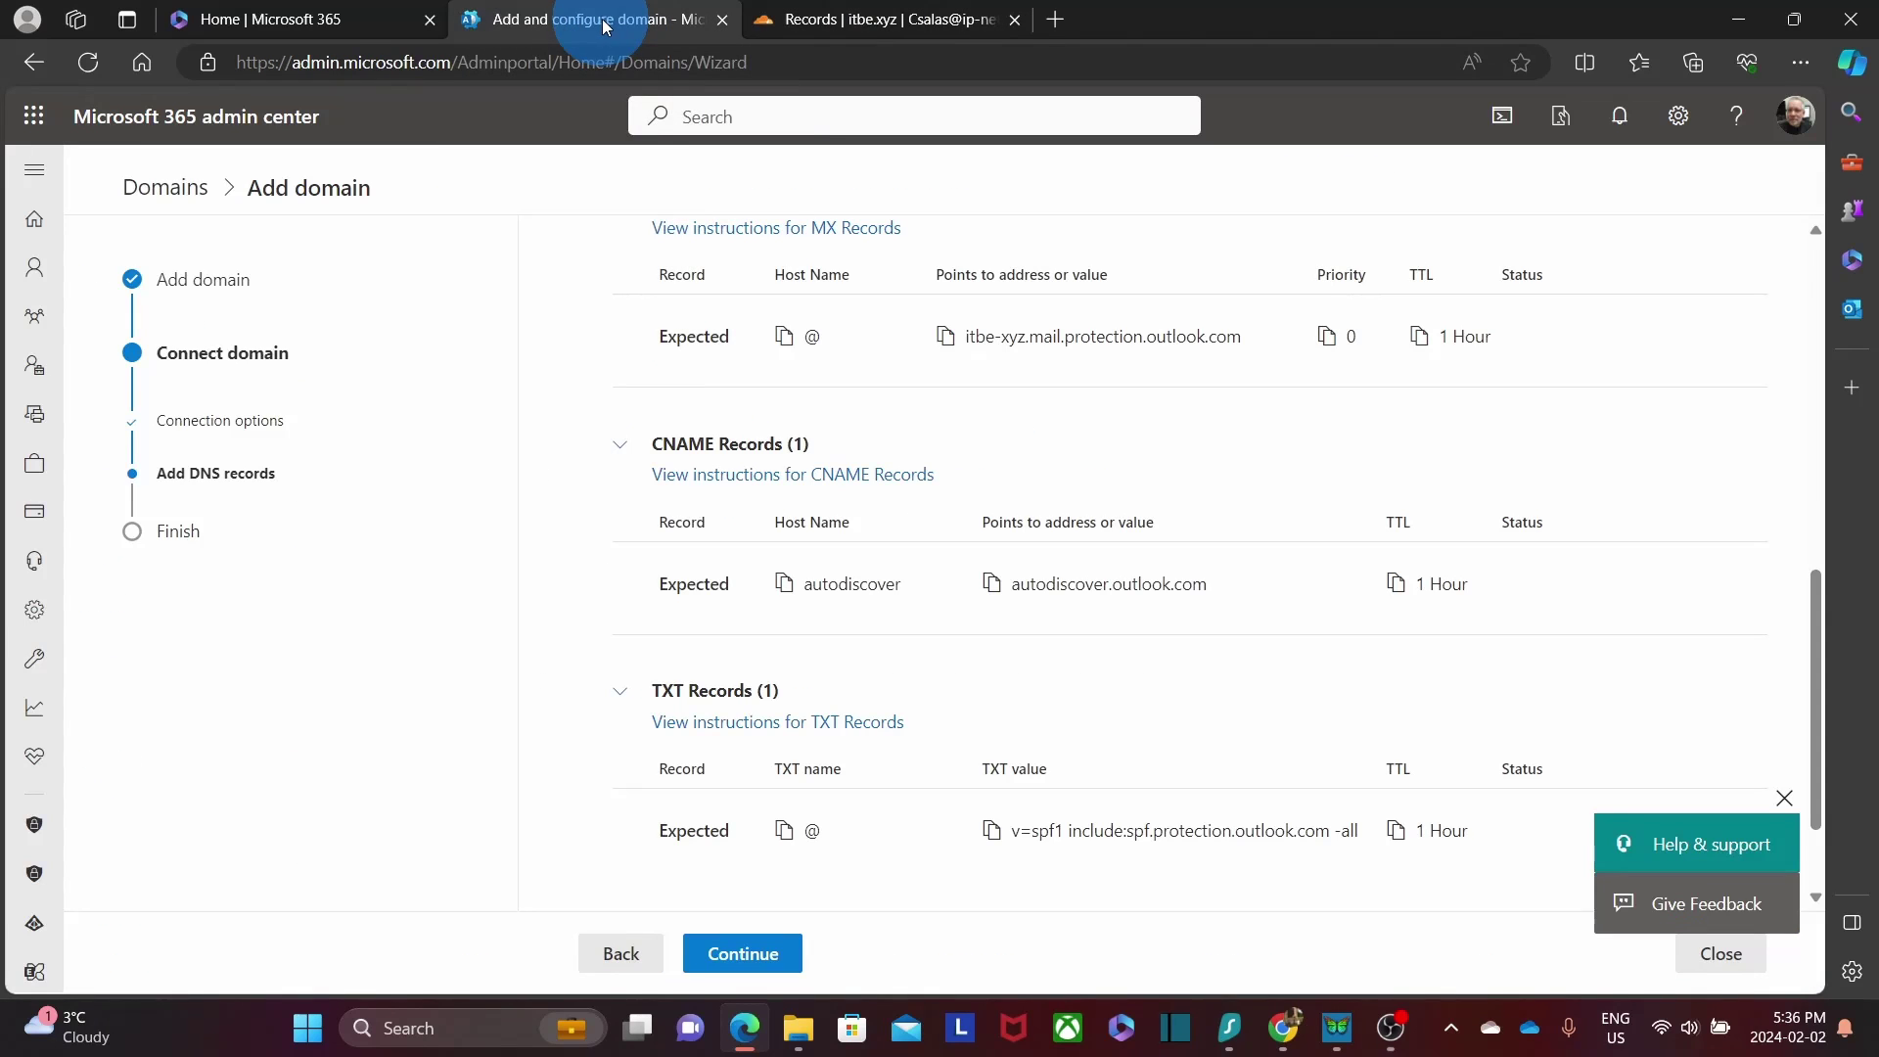
key("ctrl+Tab")
left_click(722, 472)
type("autodiscover")
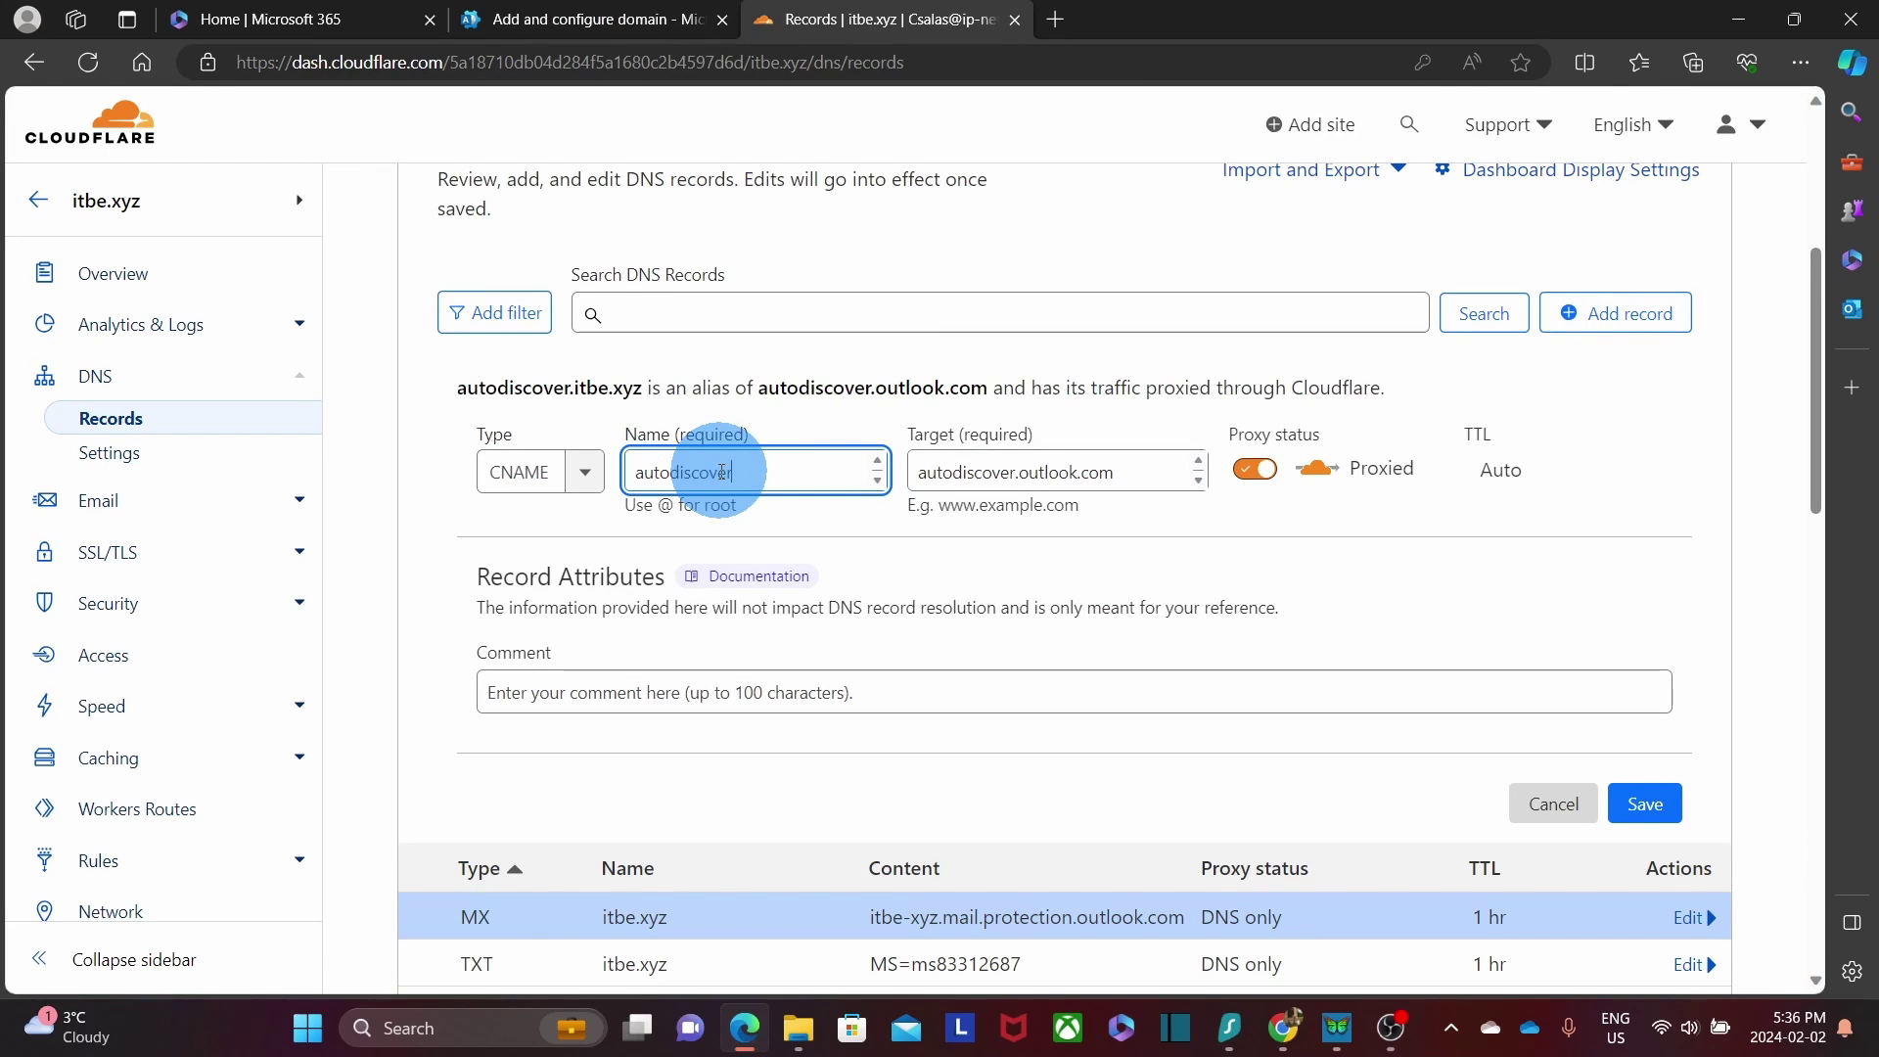
left_click(1250, 472)
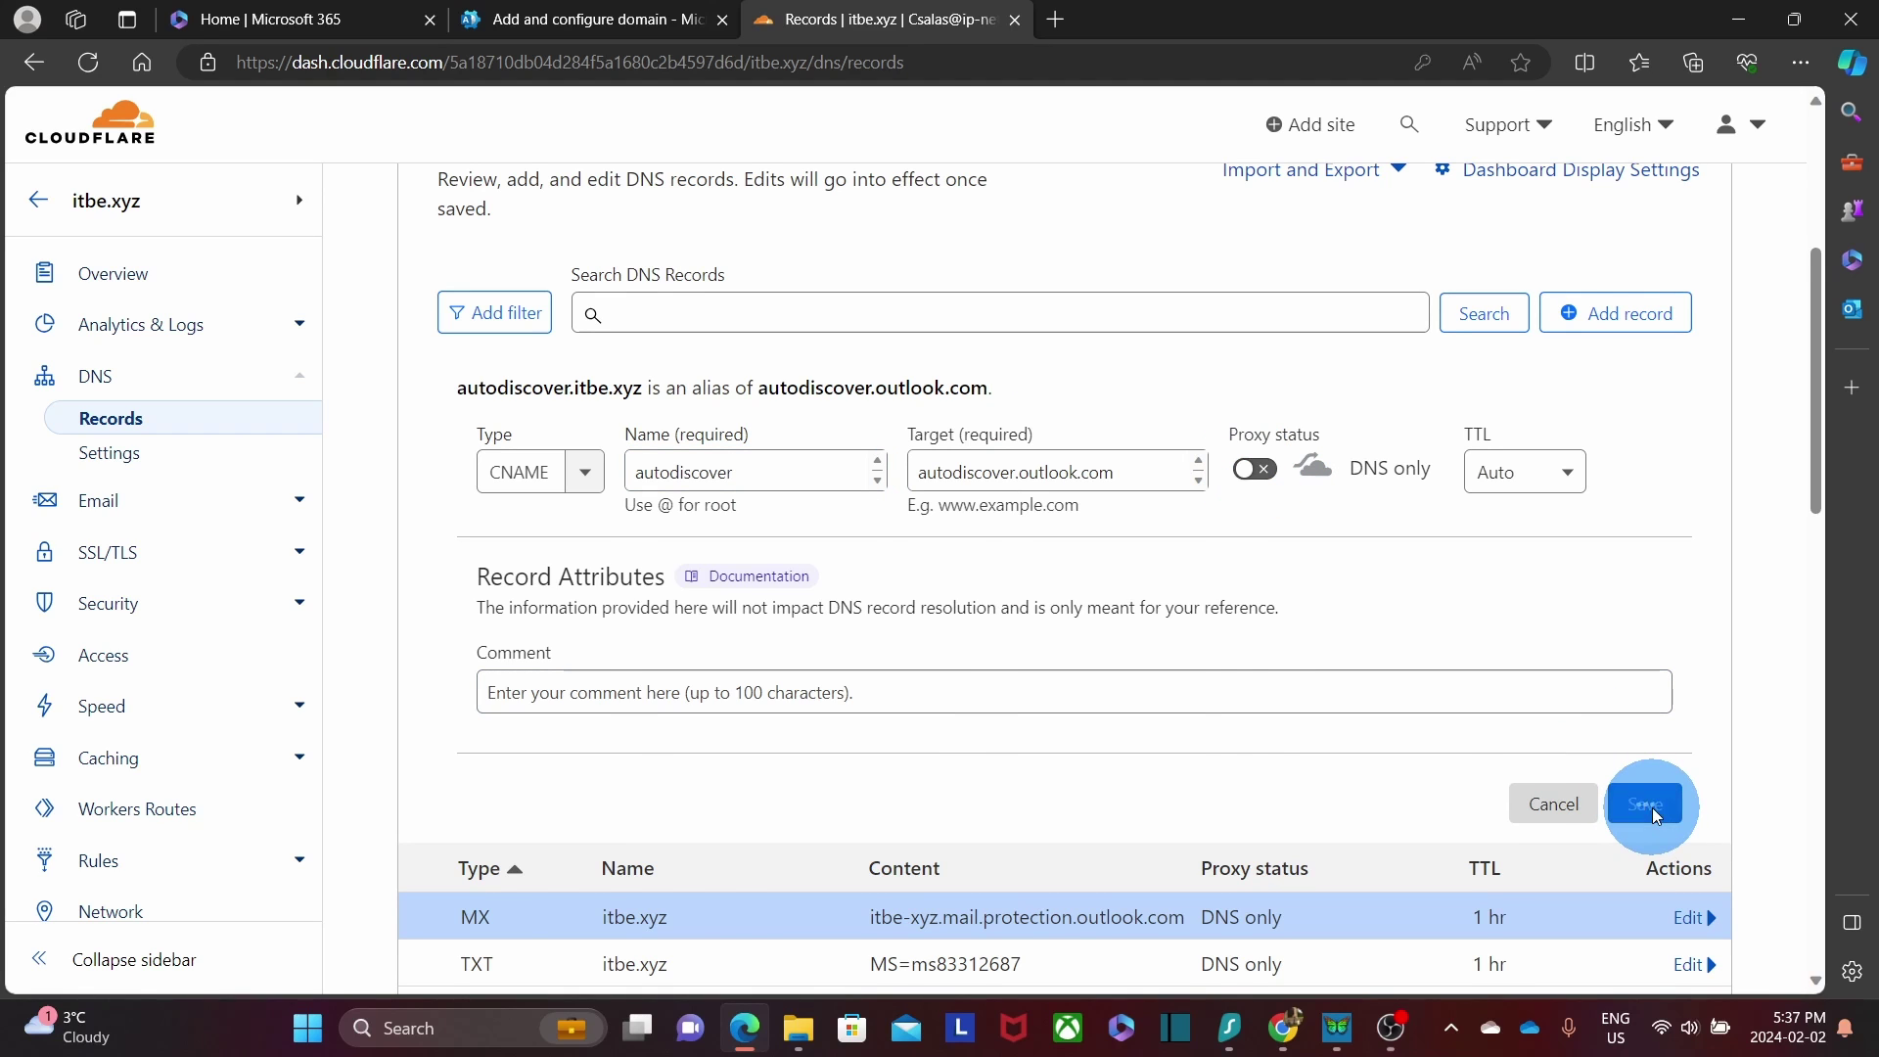
left_click(1654, 814)
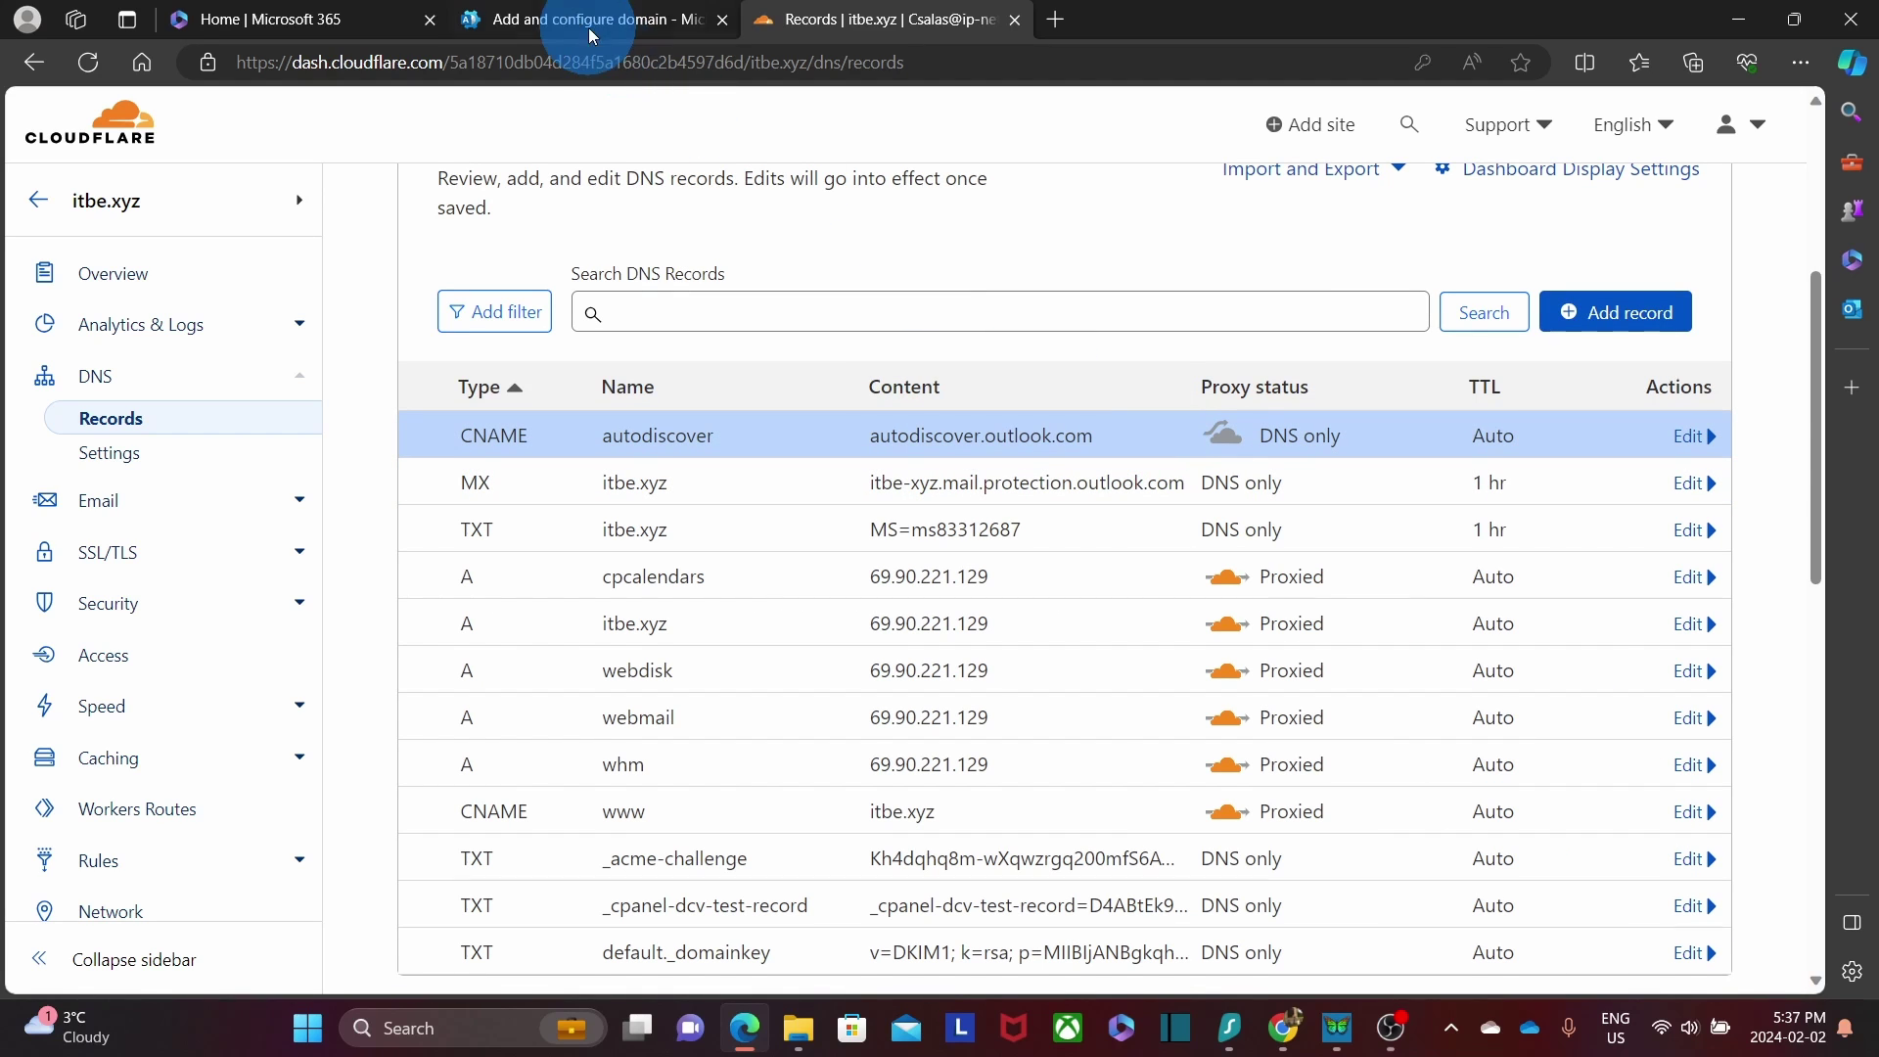
Copy the expected SPF TXT value from Microsoft 365's DNS records step.
left_click(592, 36)
scroll(839, 658, "down", 1)
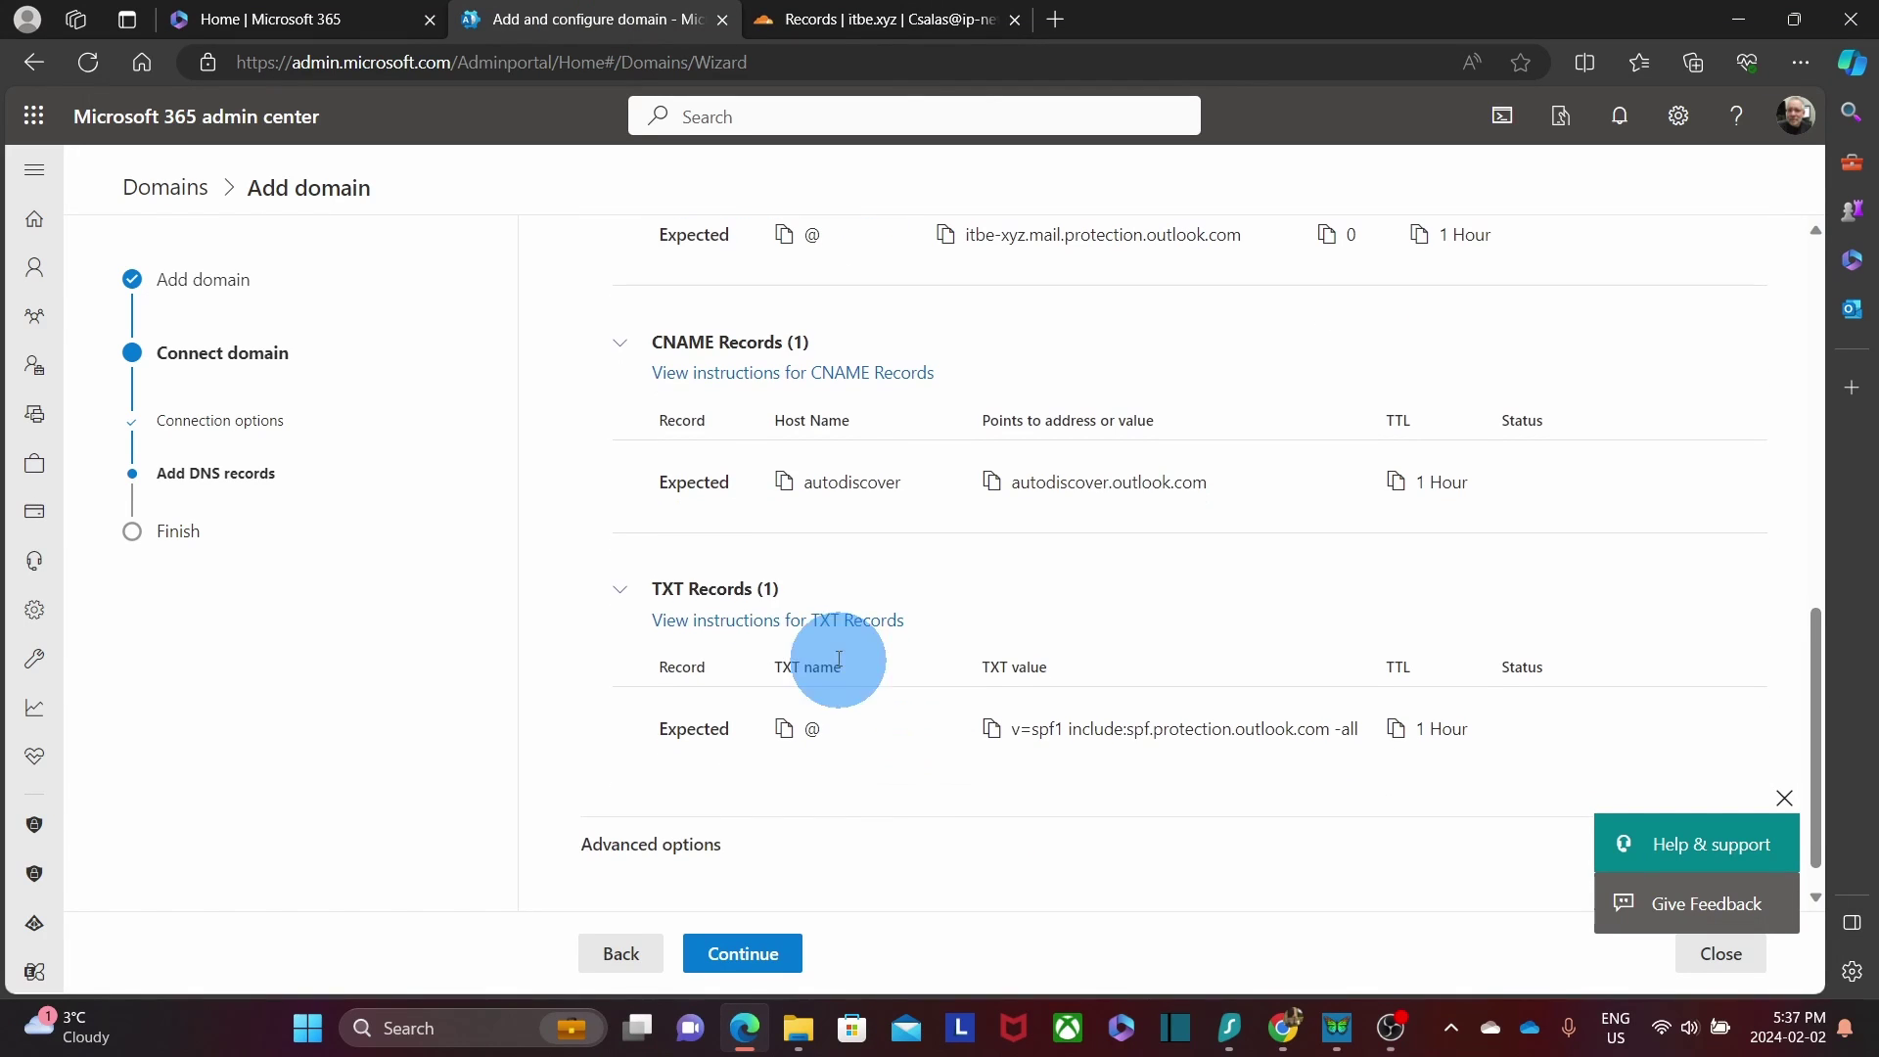
left_click(991, 729)
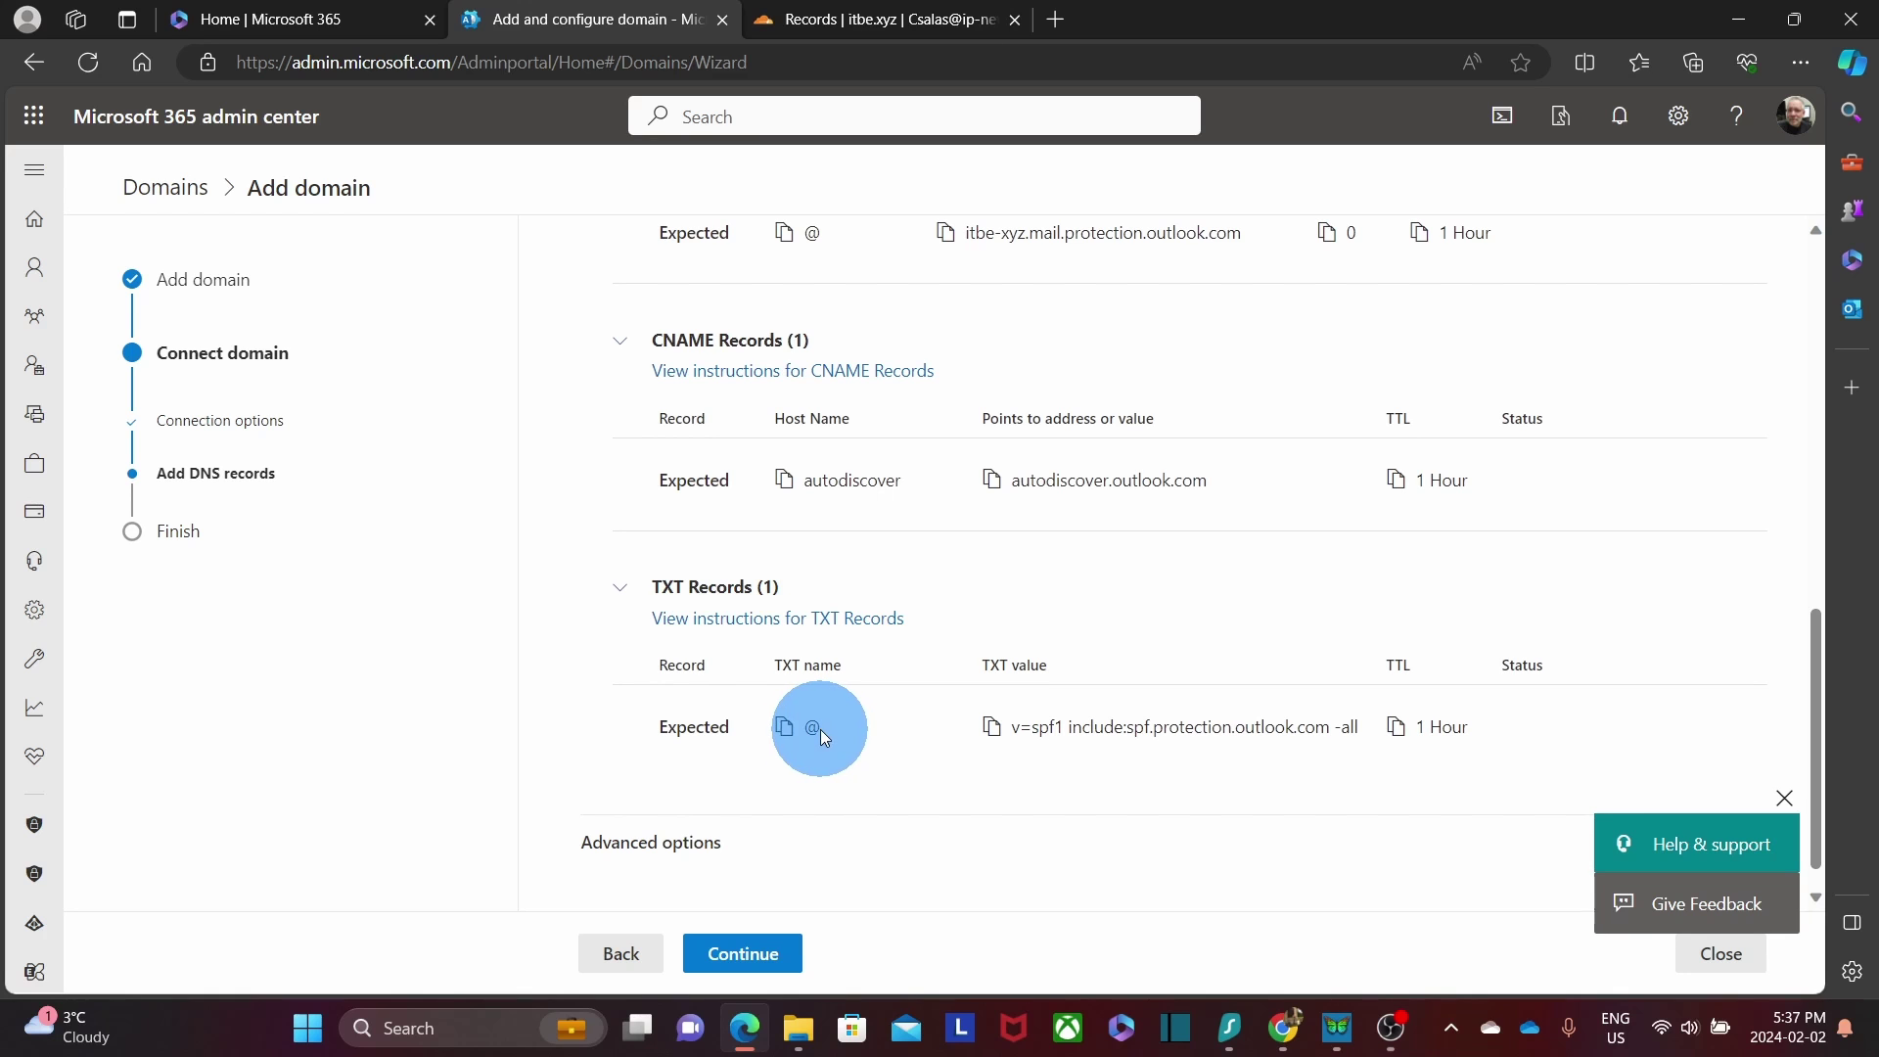
Create a TXT record named @ with content v=spf1 include:spf.protection.outlook.com -all.
left_click(859, 21)
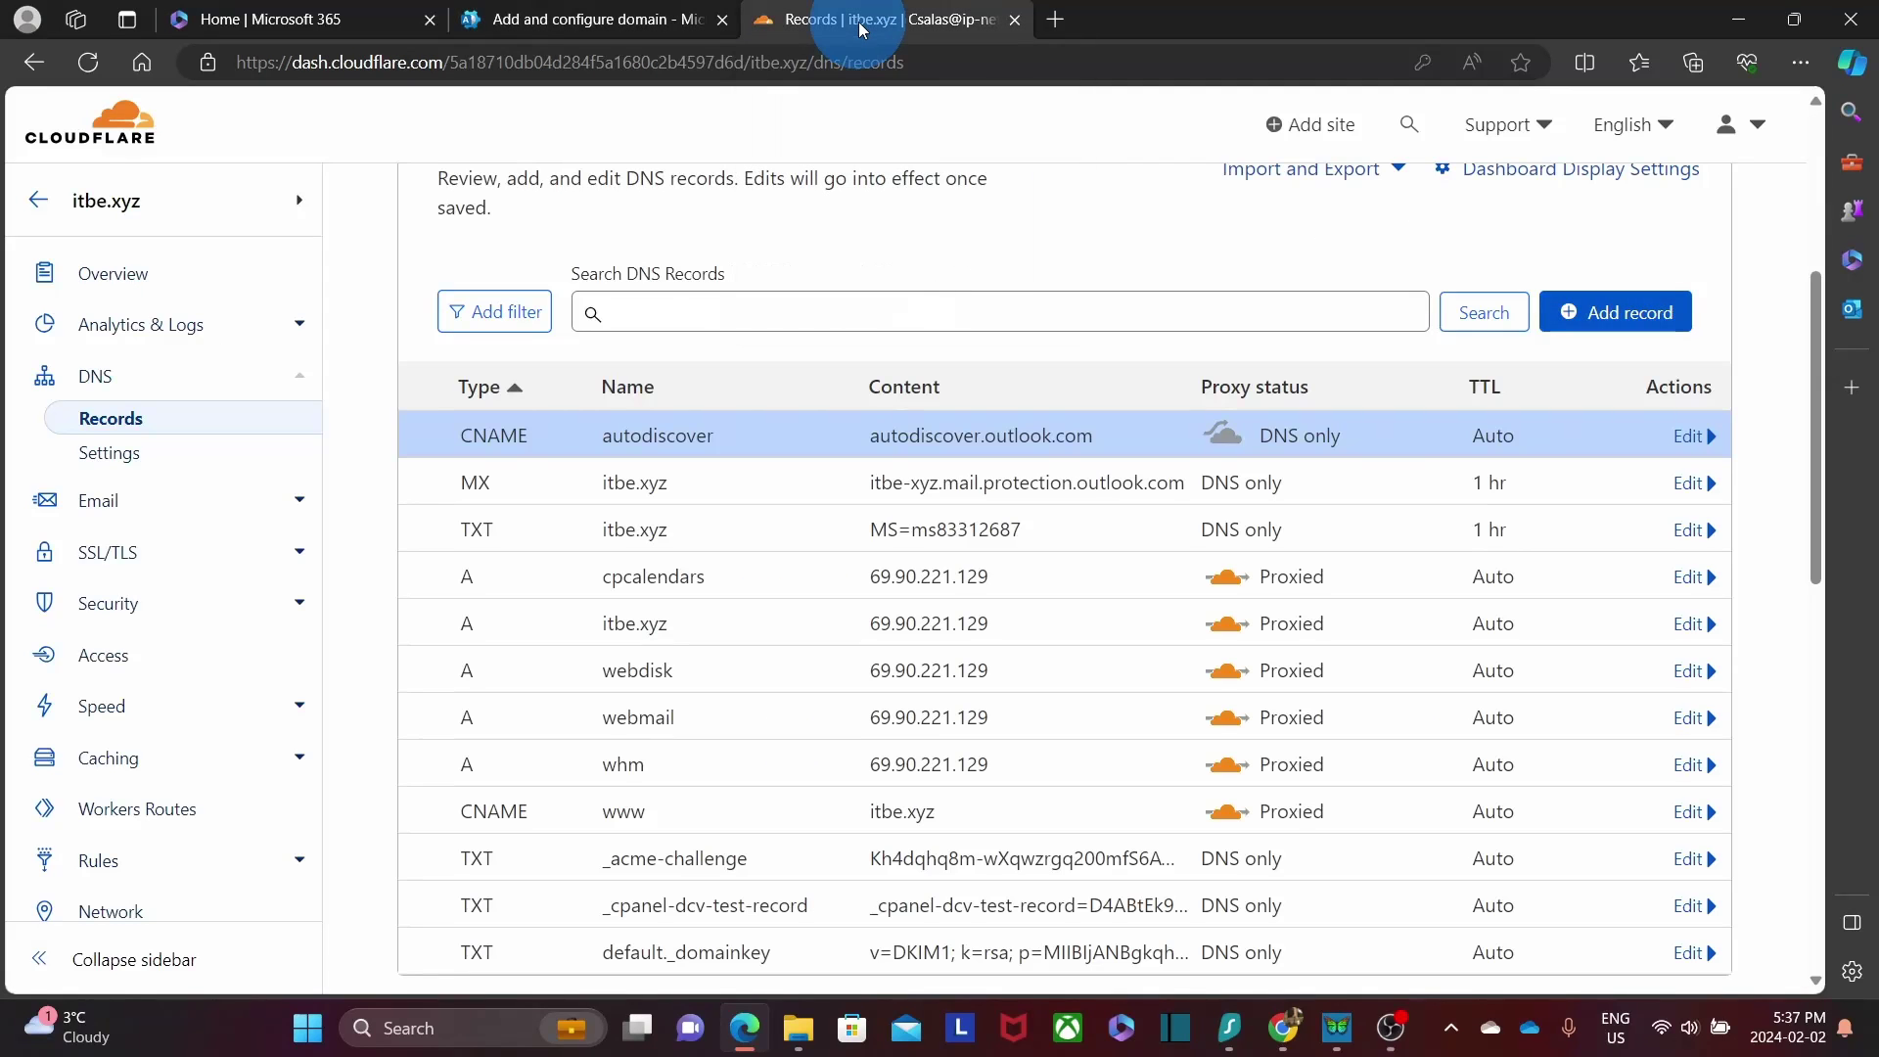
left_click(1638, 326)
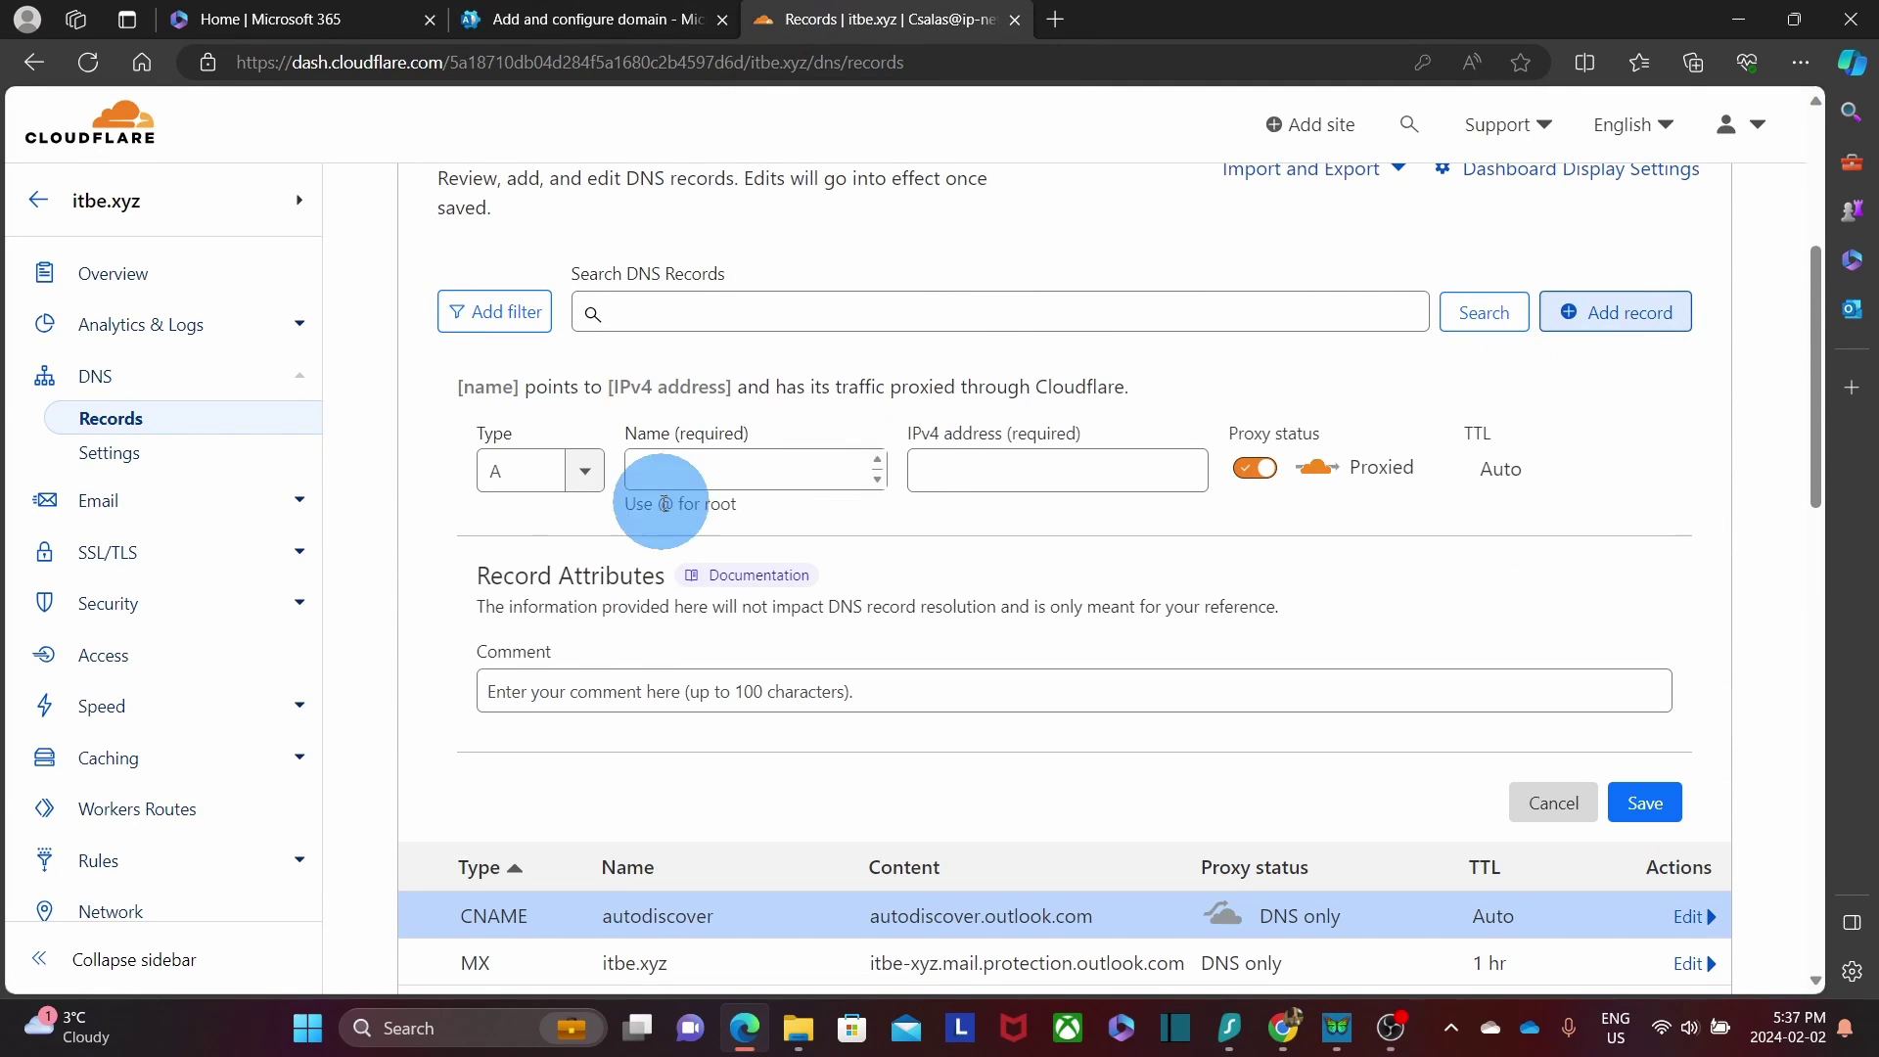
left_click(586, 472)
scroll(503, 629, "down", 3)
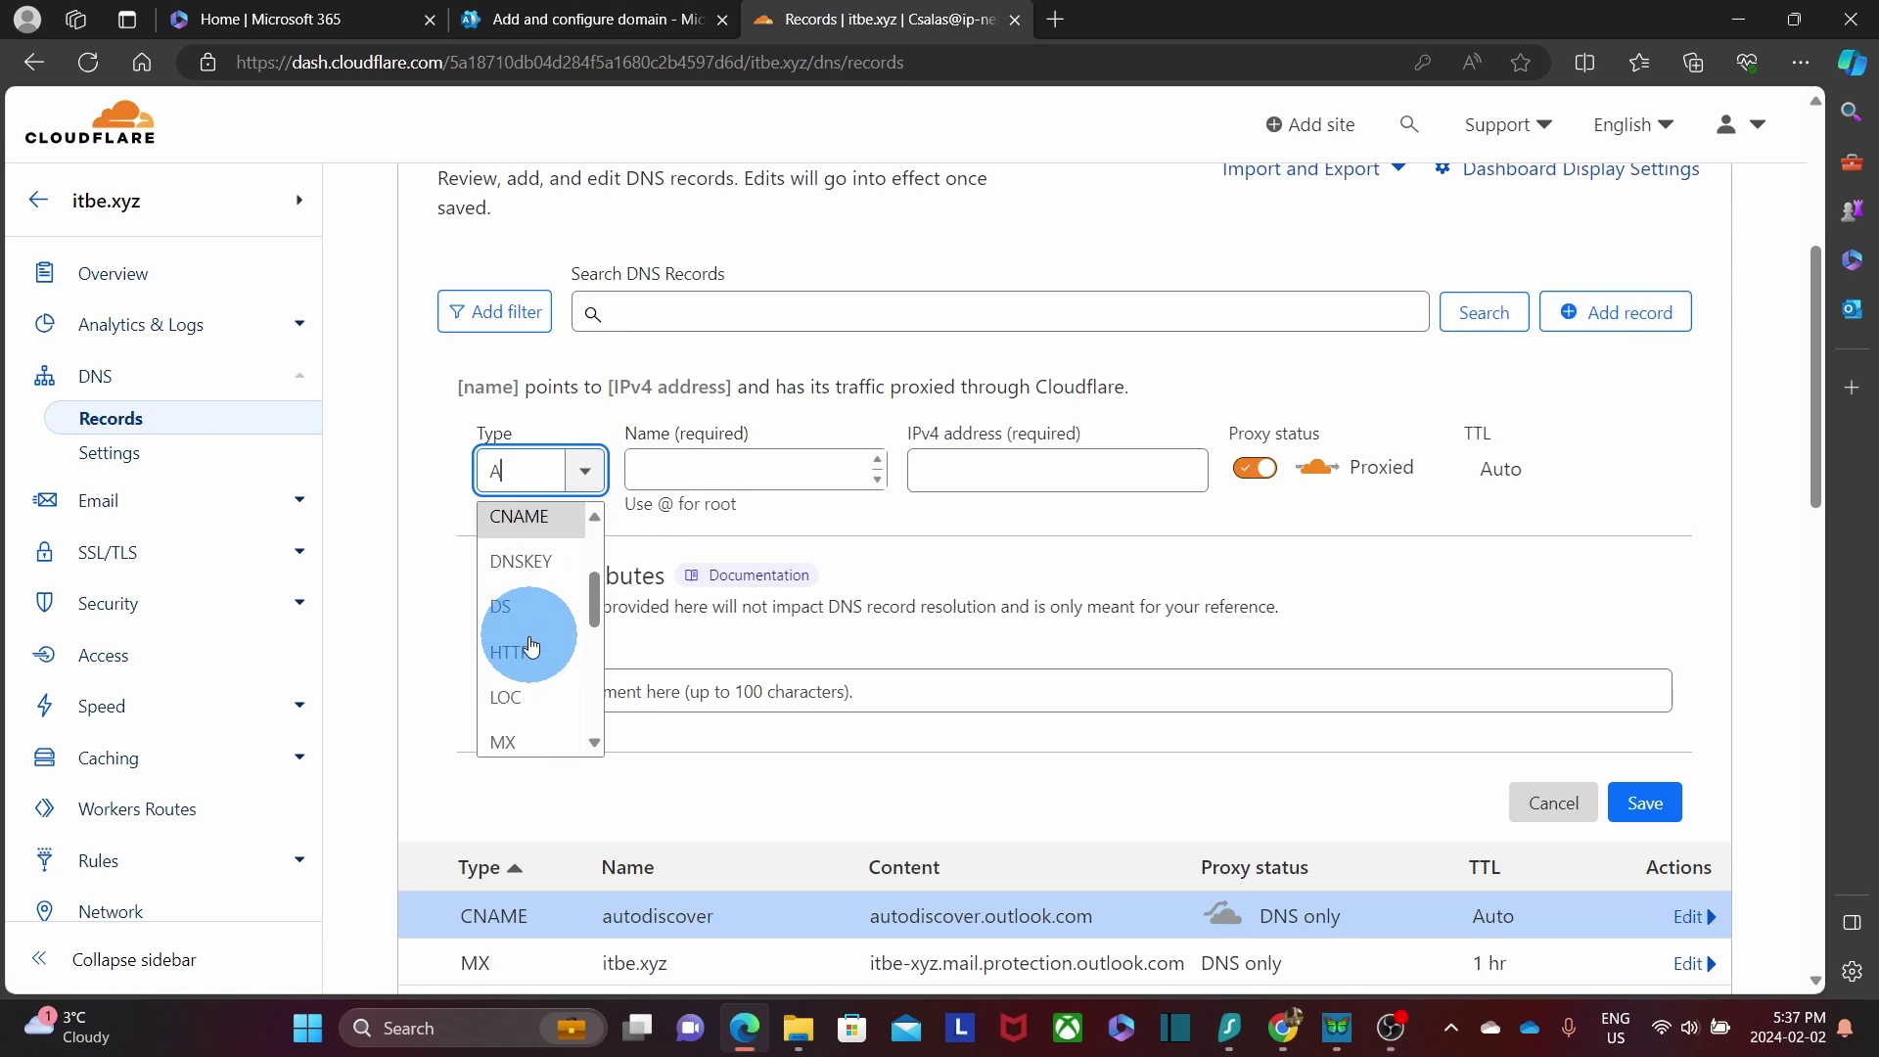
left_click(537, 650)
key("ctrl+v")
left_click(661, 467)
type("@")
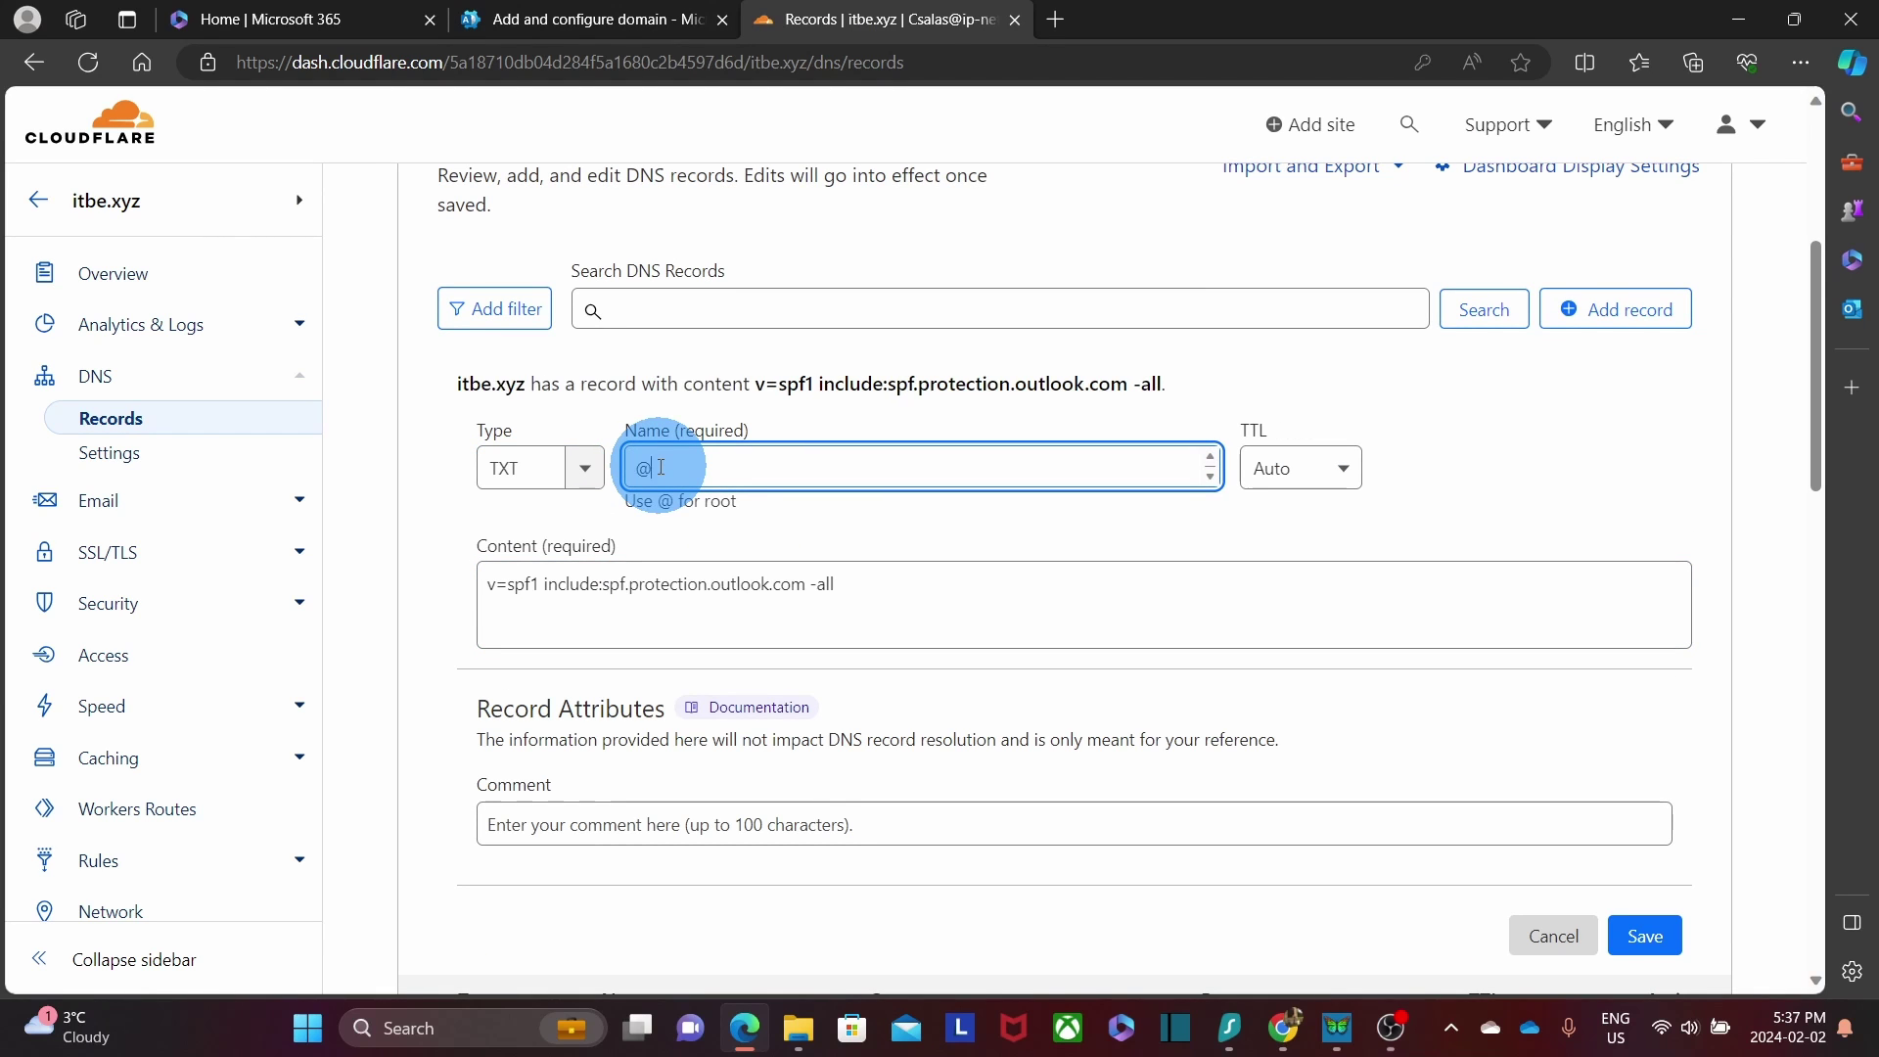
Set the TXT record's TTL to 1 hr, save it, and return to Microsoft 365.
left_click(1333, 477)
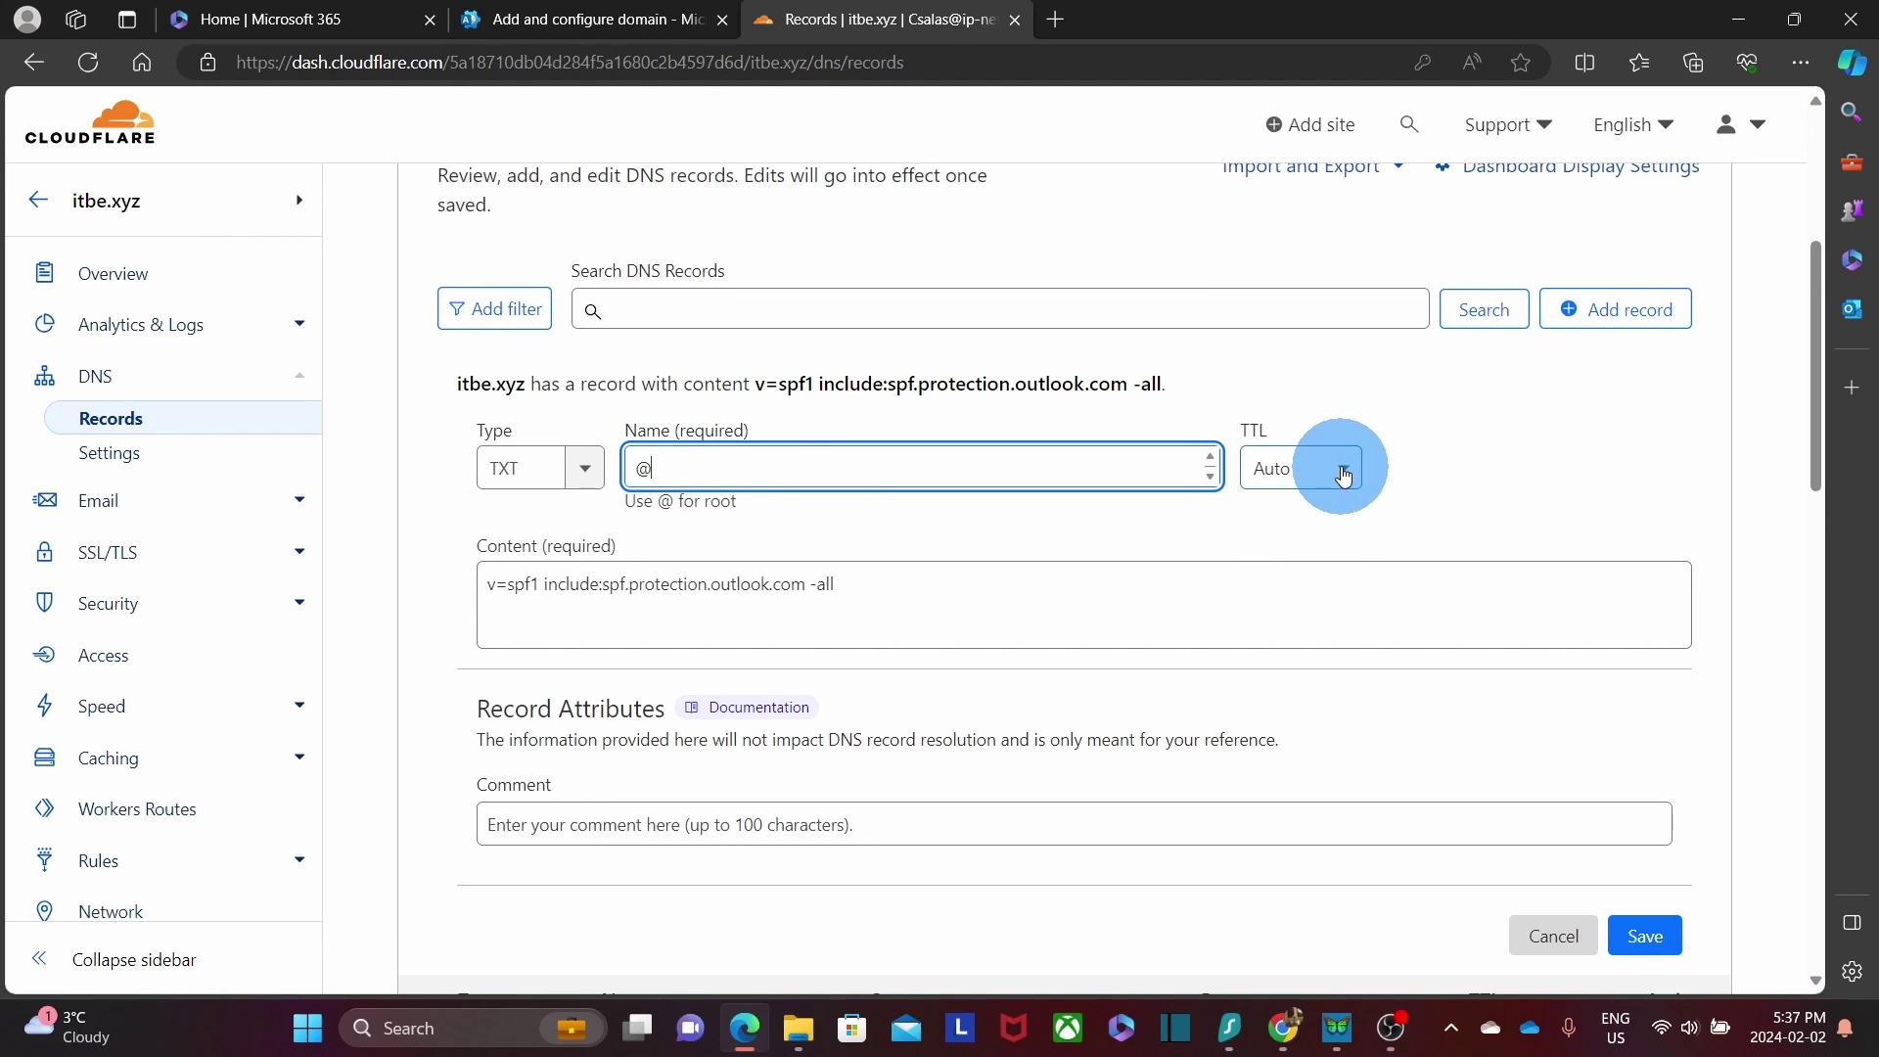
left_click(1336, 473)
scroll(1312, 627, "down", 2)
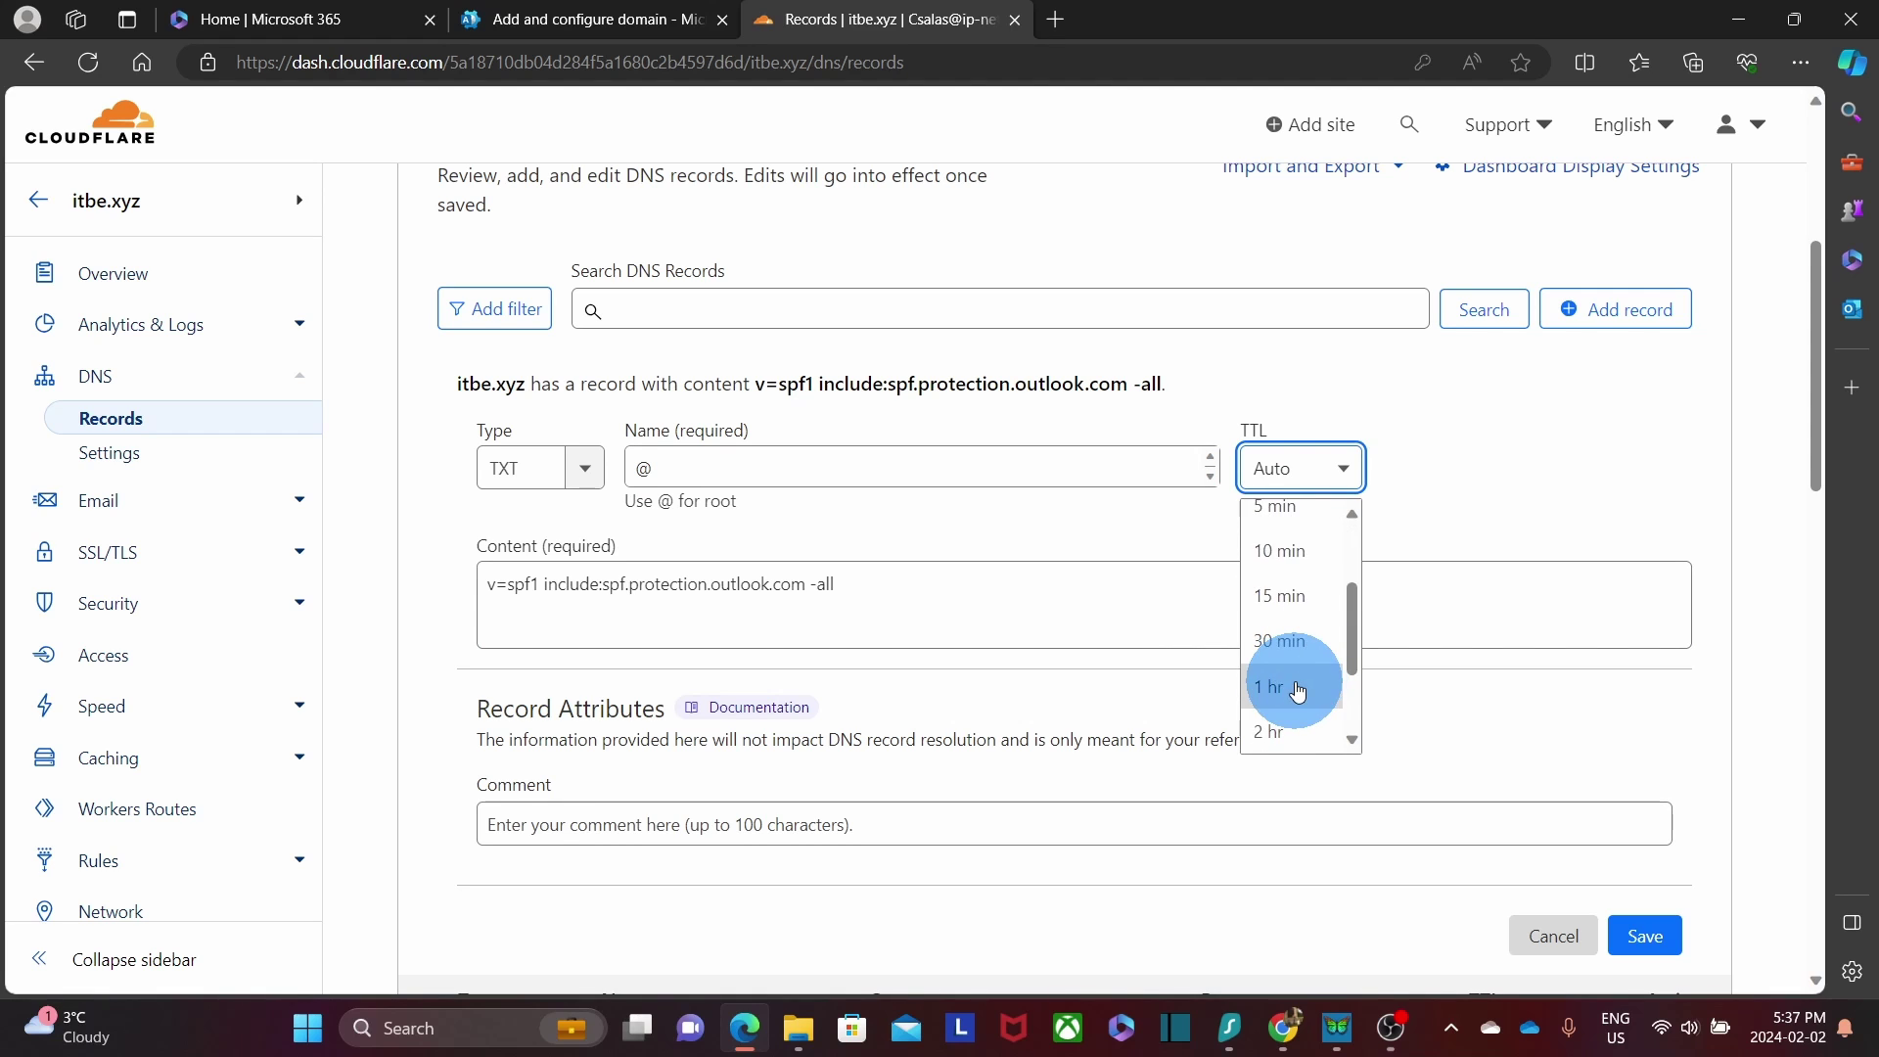
left_click(1305, 687)
left_click(1646, 938)
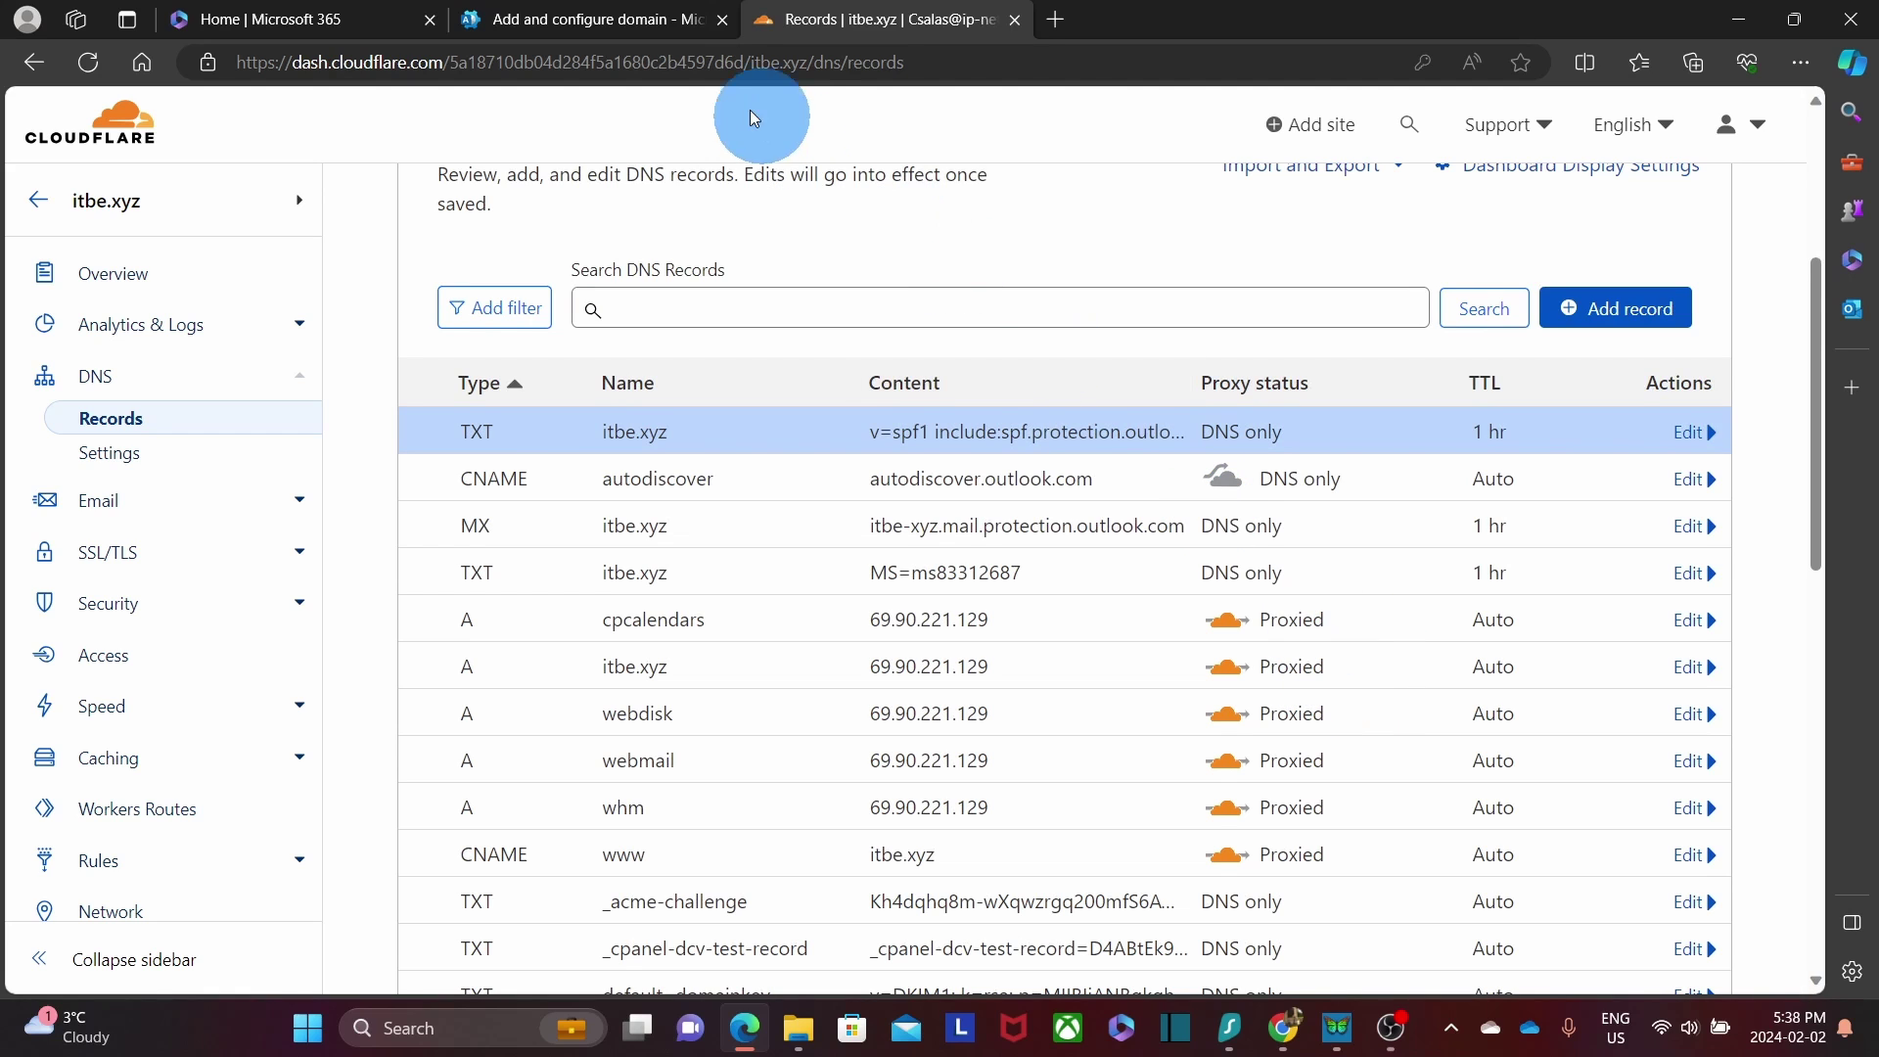
left_click(587, 19)
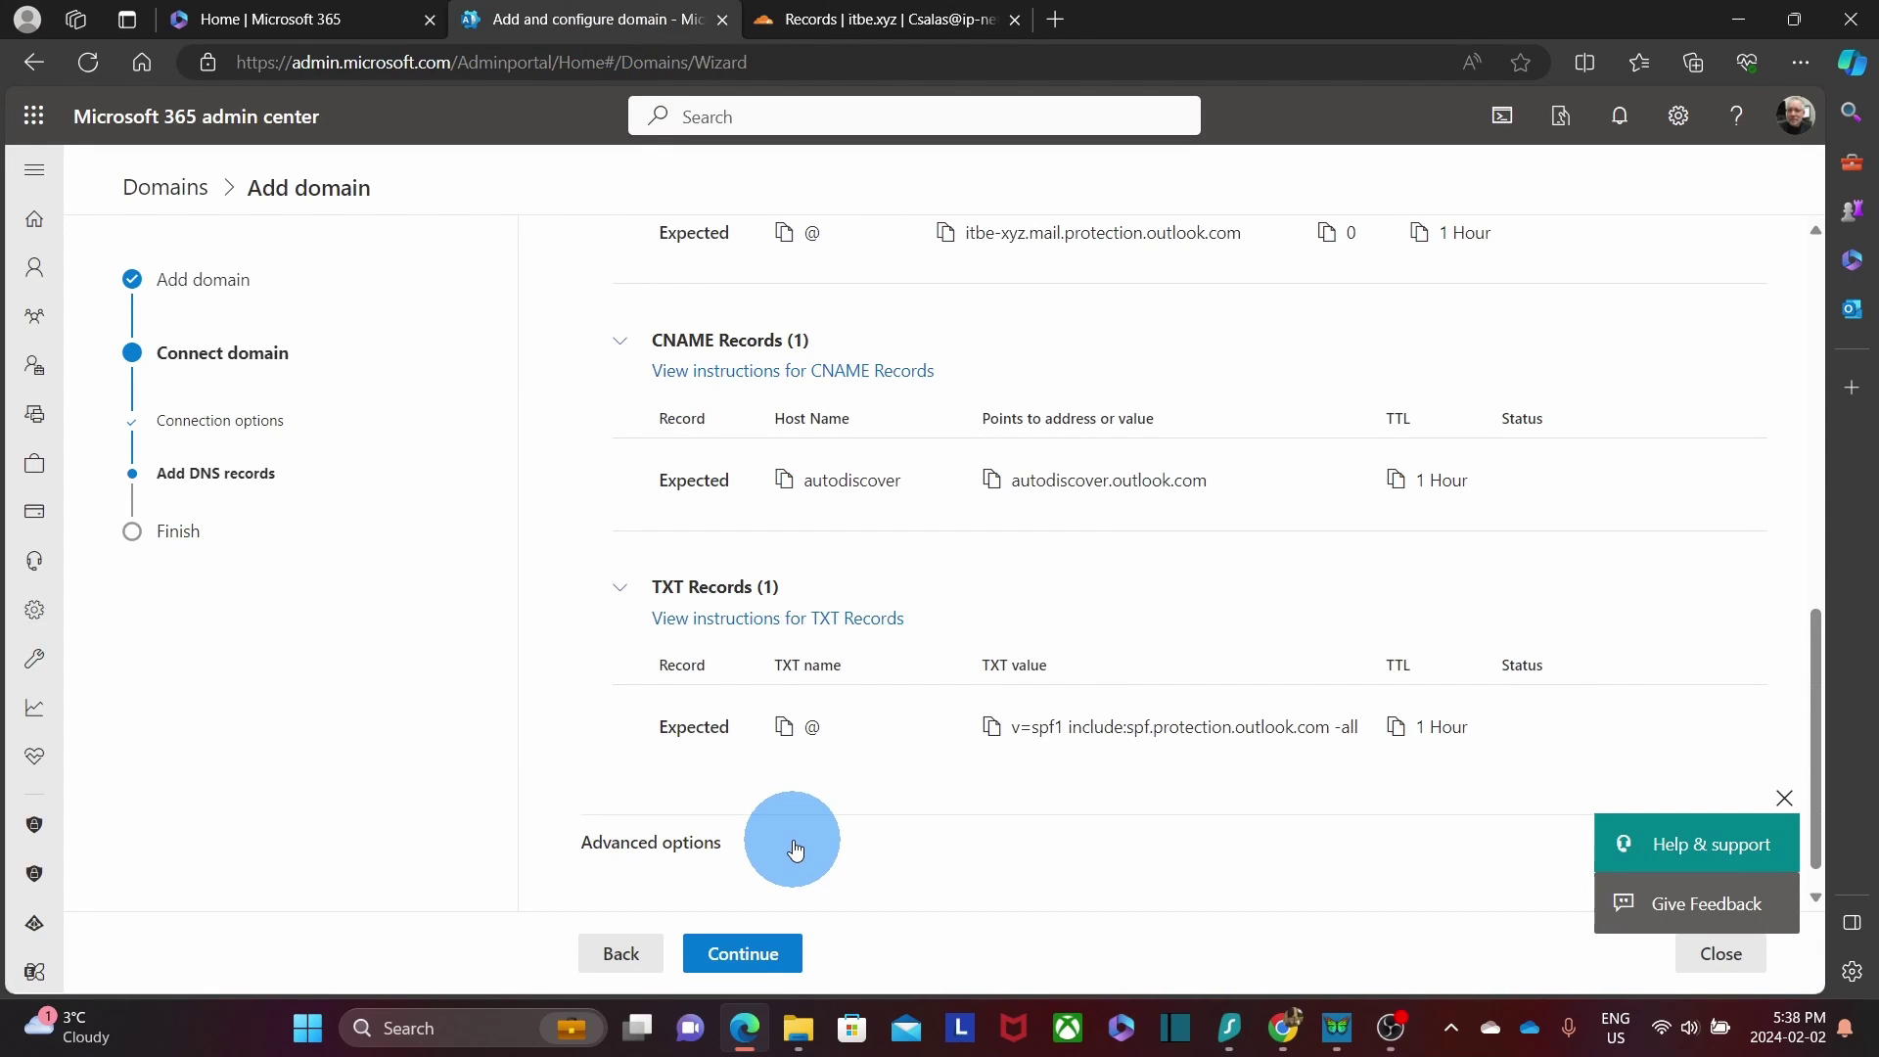
Finish the itbe.xyz DNS records step and close the Domain setup is complete page.
left_click(757, 967)
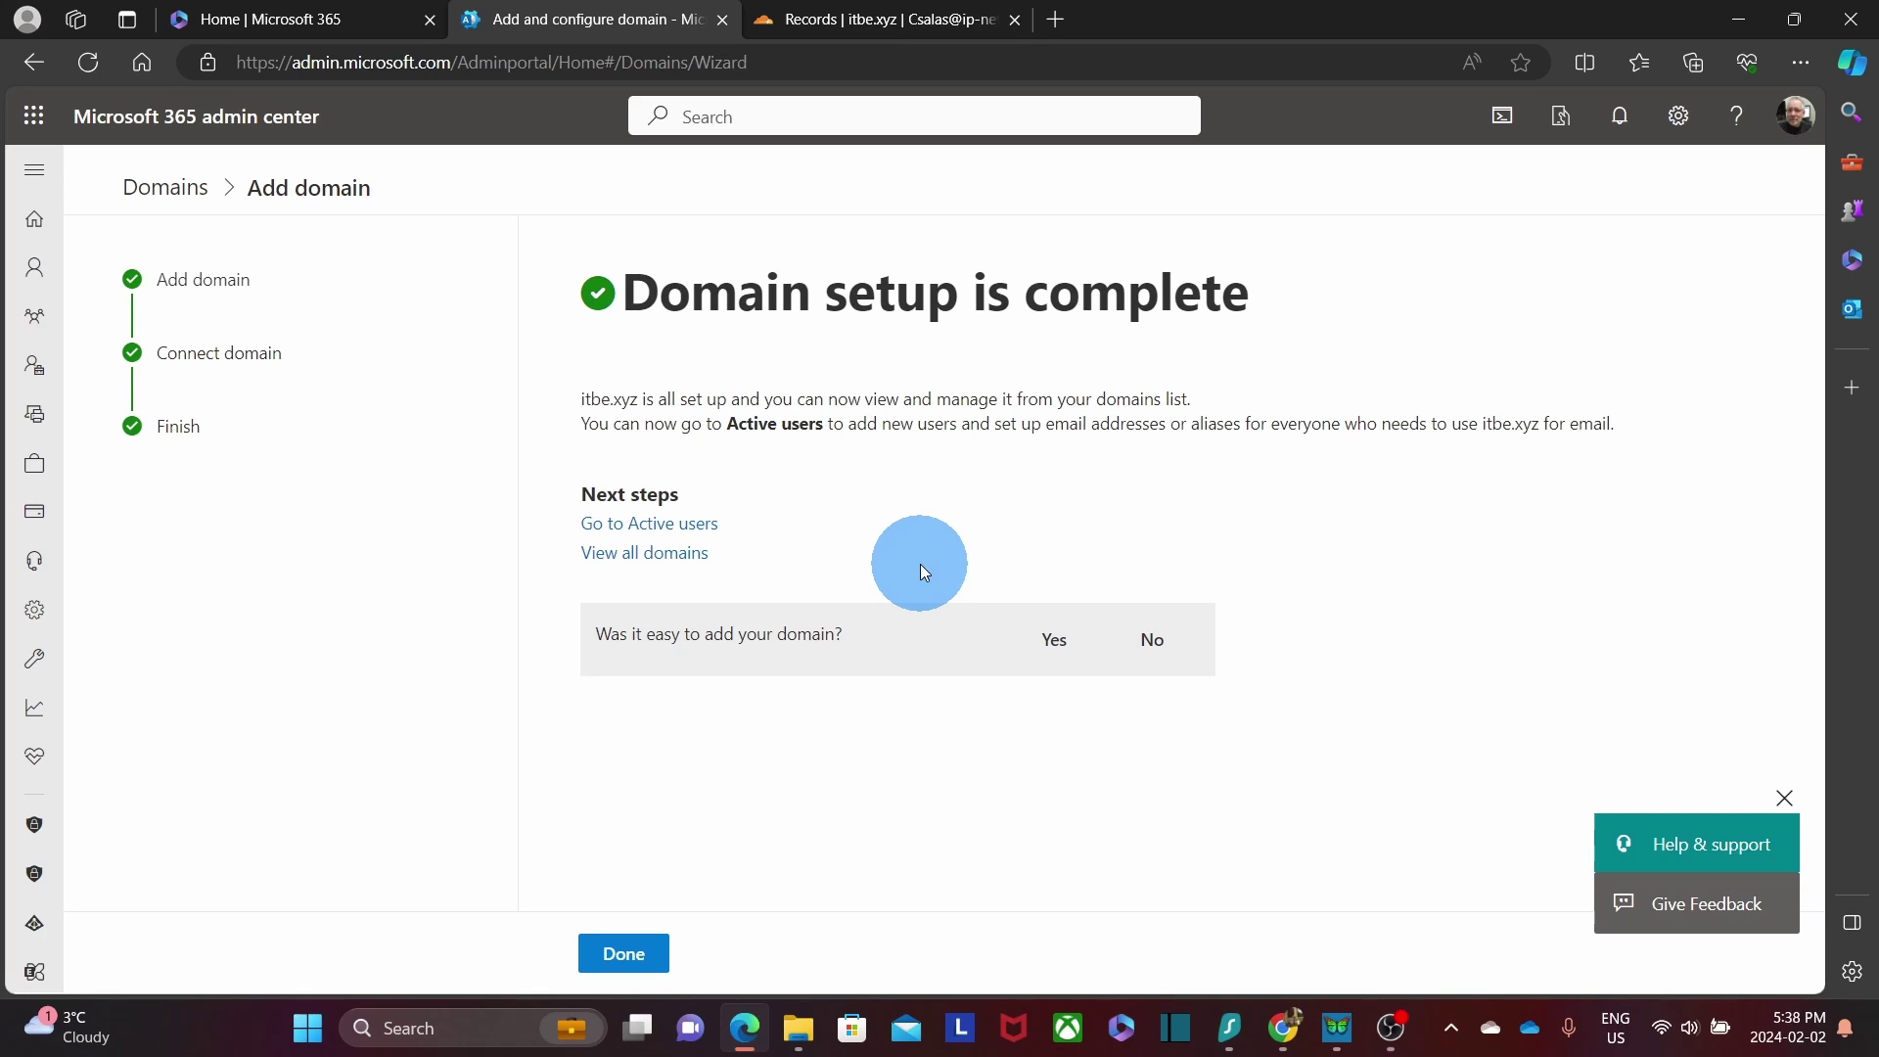
left_click(618, 952)
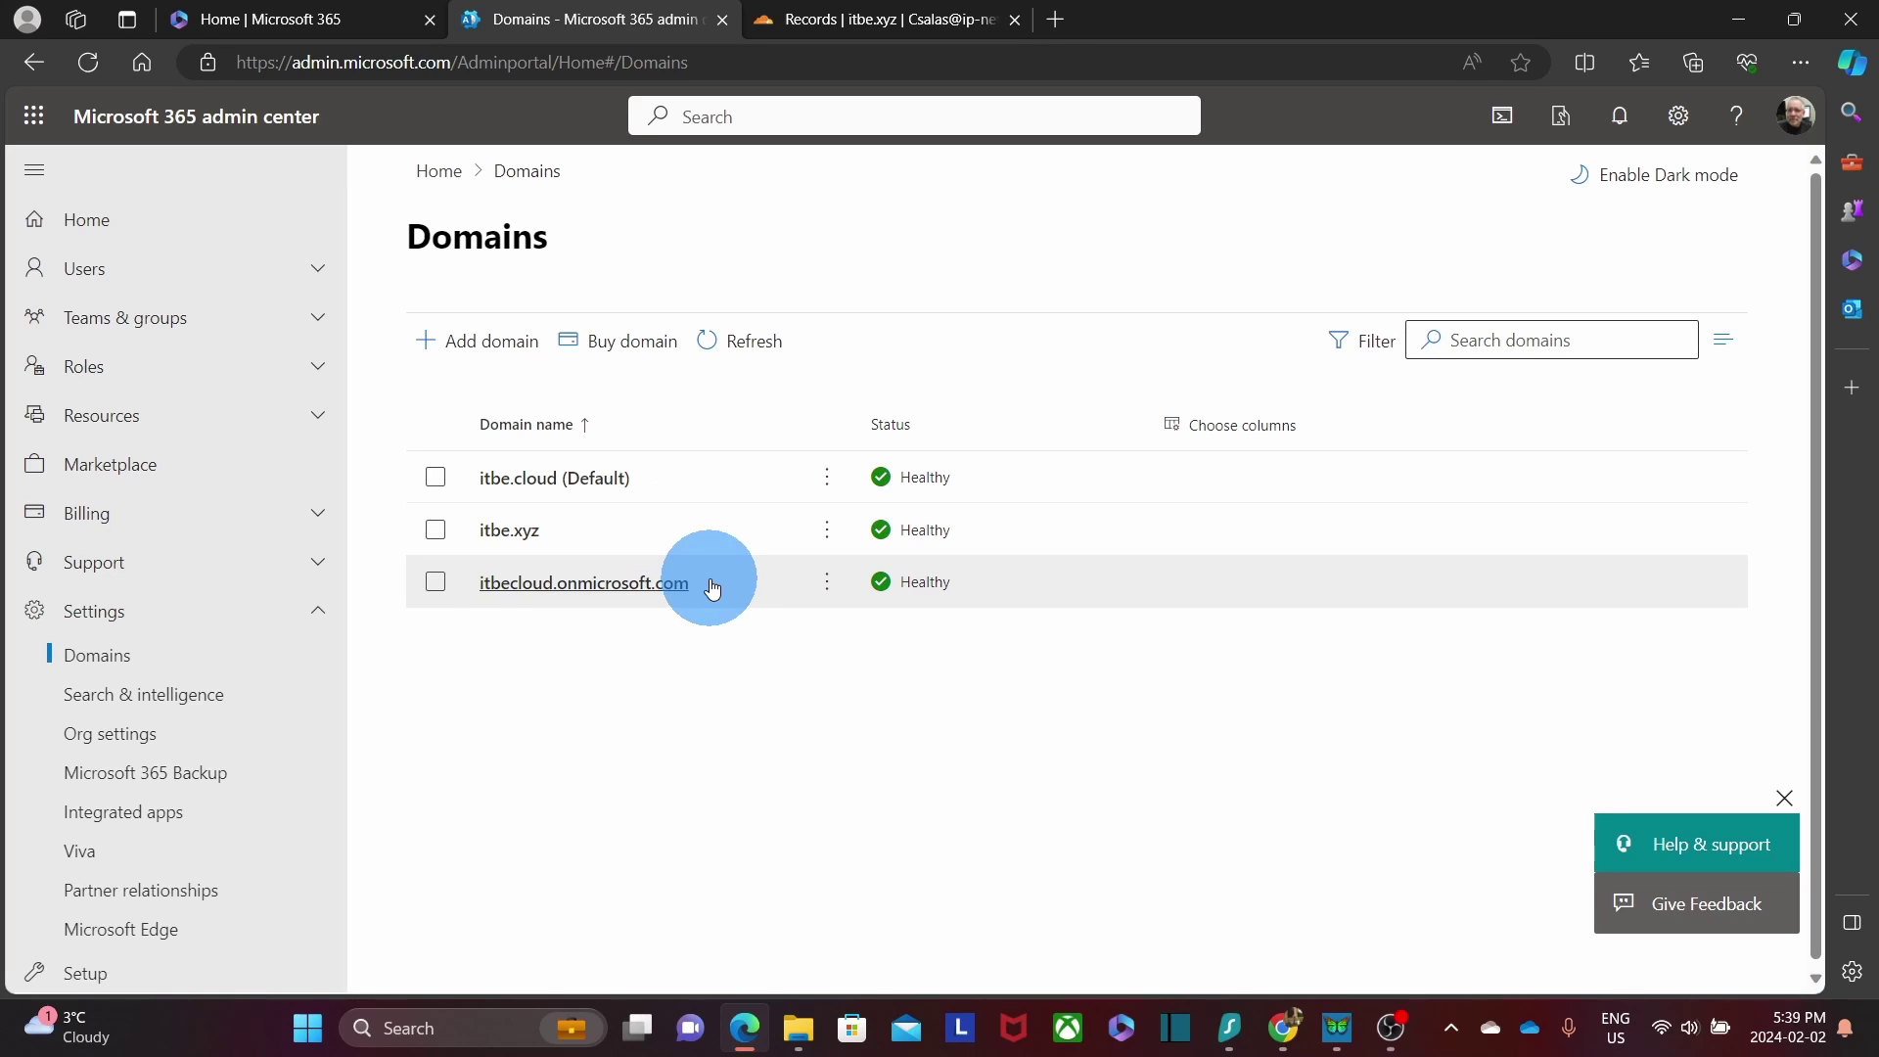
Open the licensed user's account details from the Active users list.
left_click(312, 283)
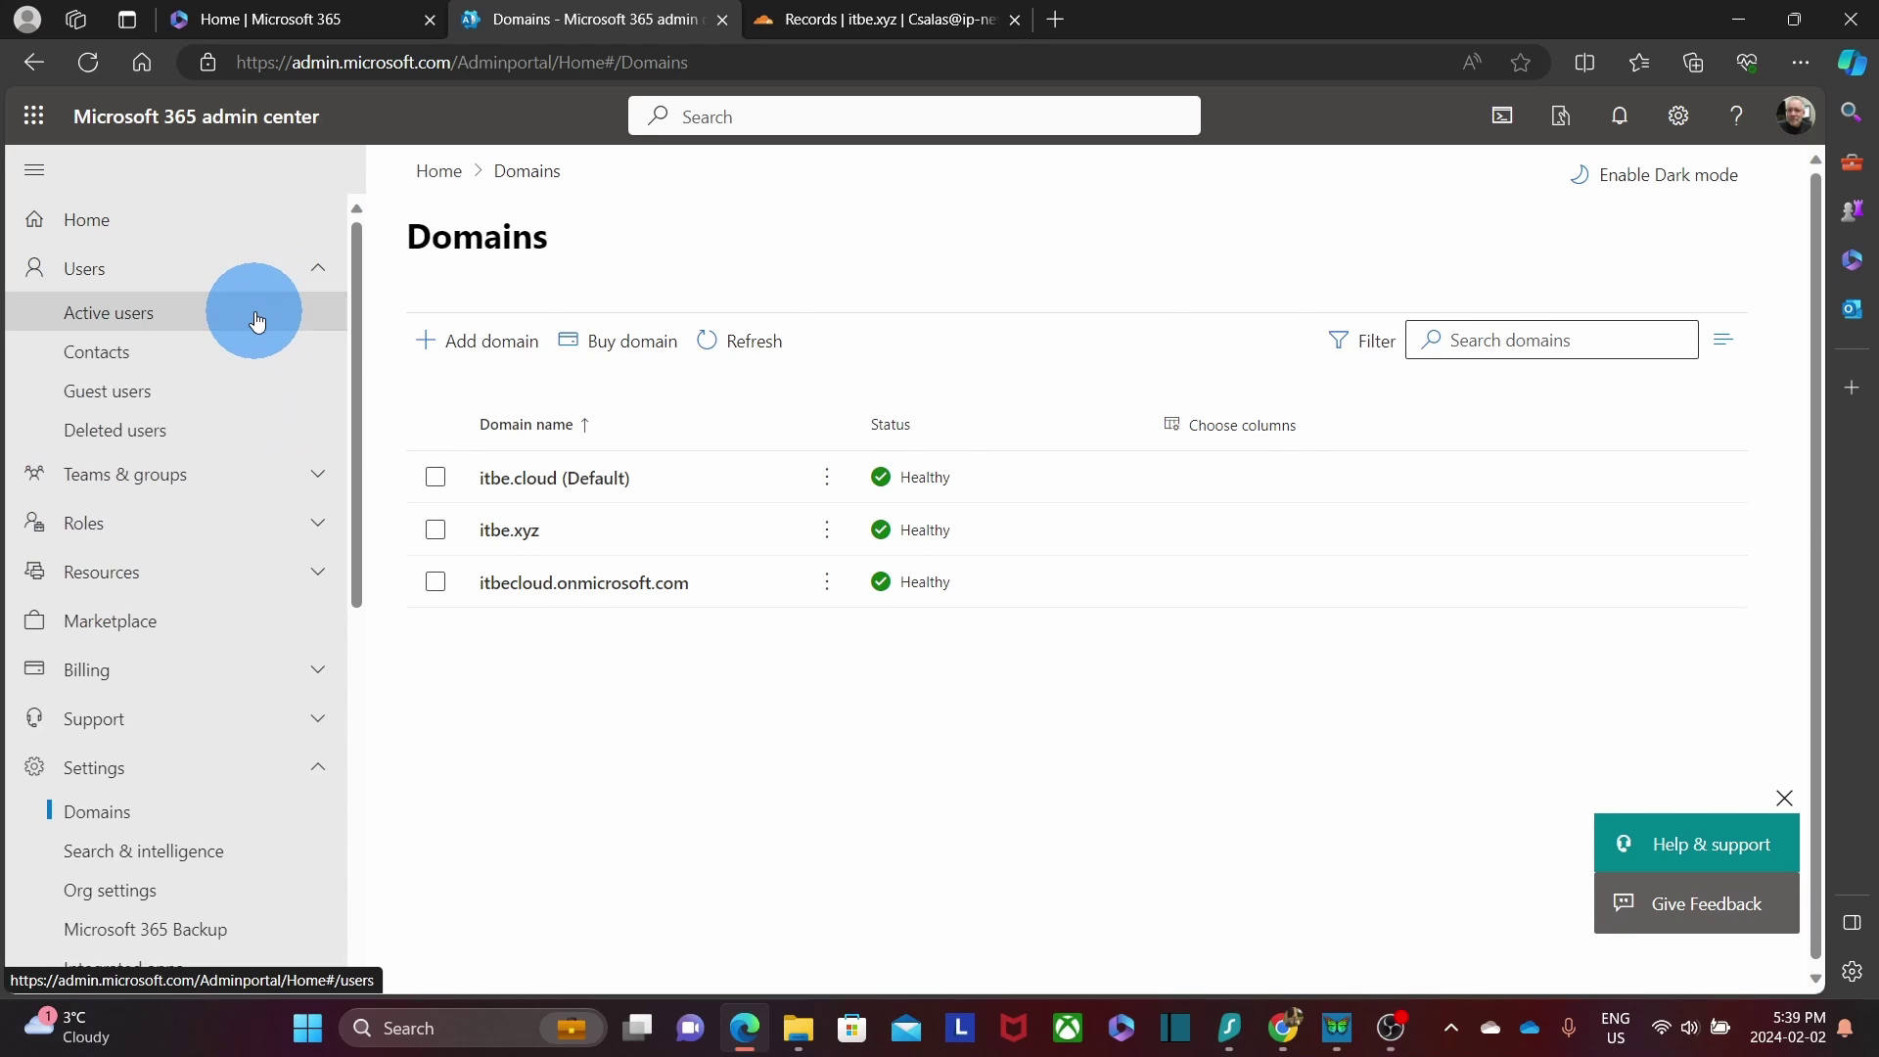
left_click(257, 320)
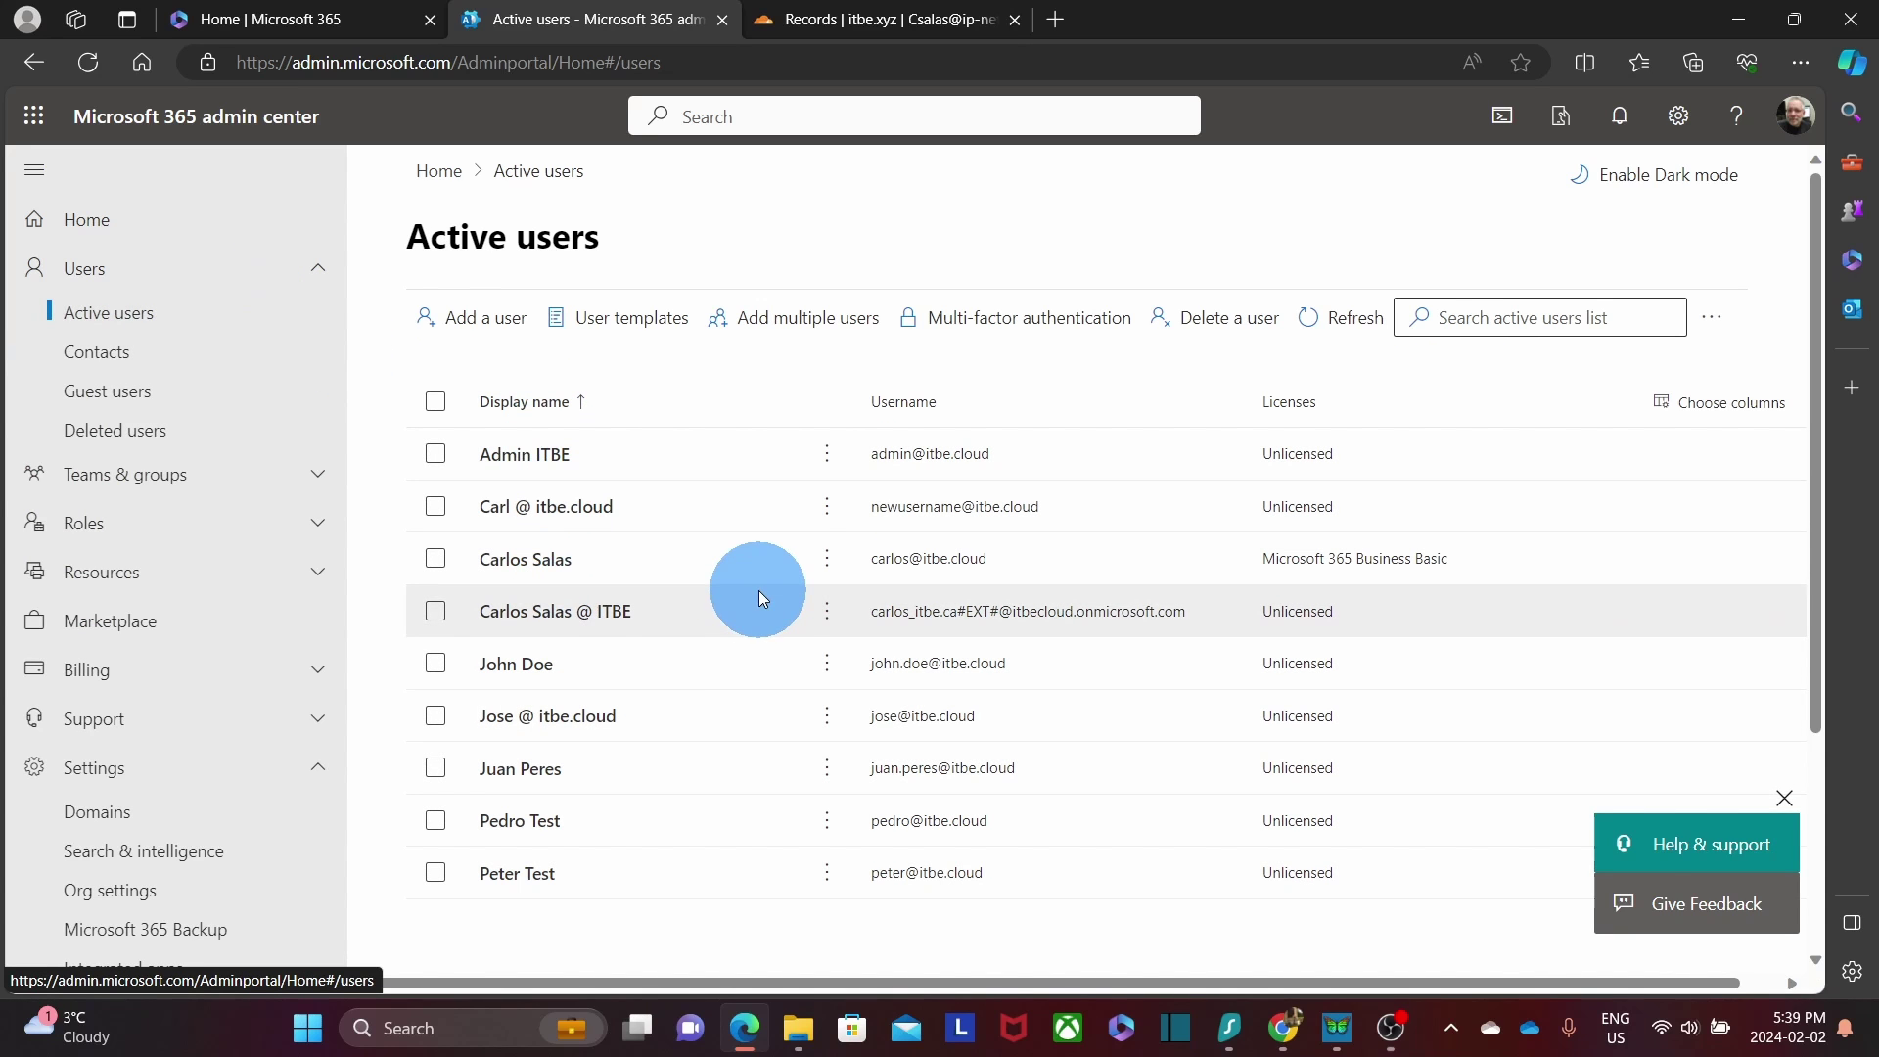
left_click(526, 560)
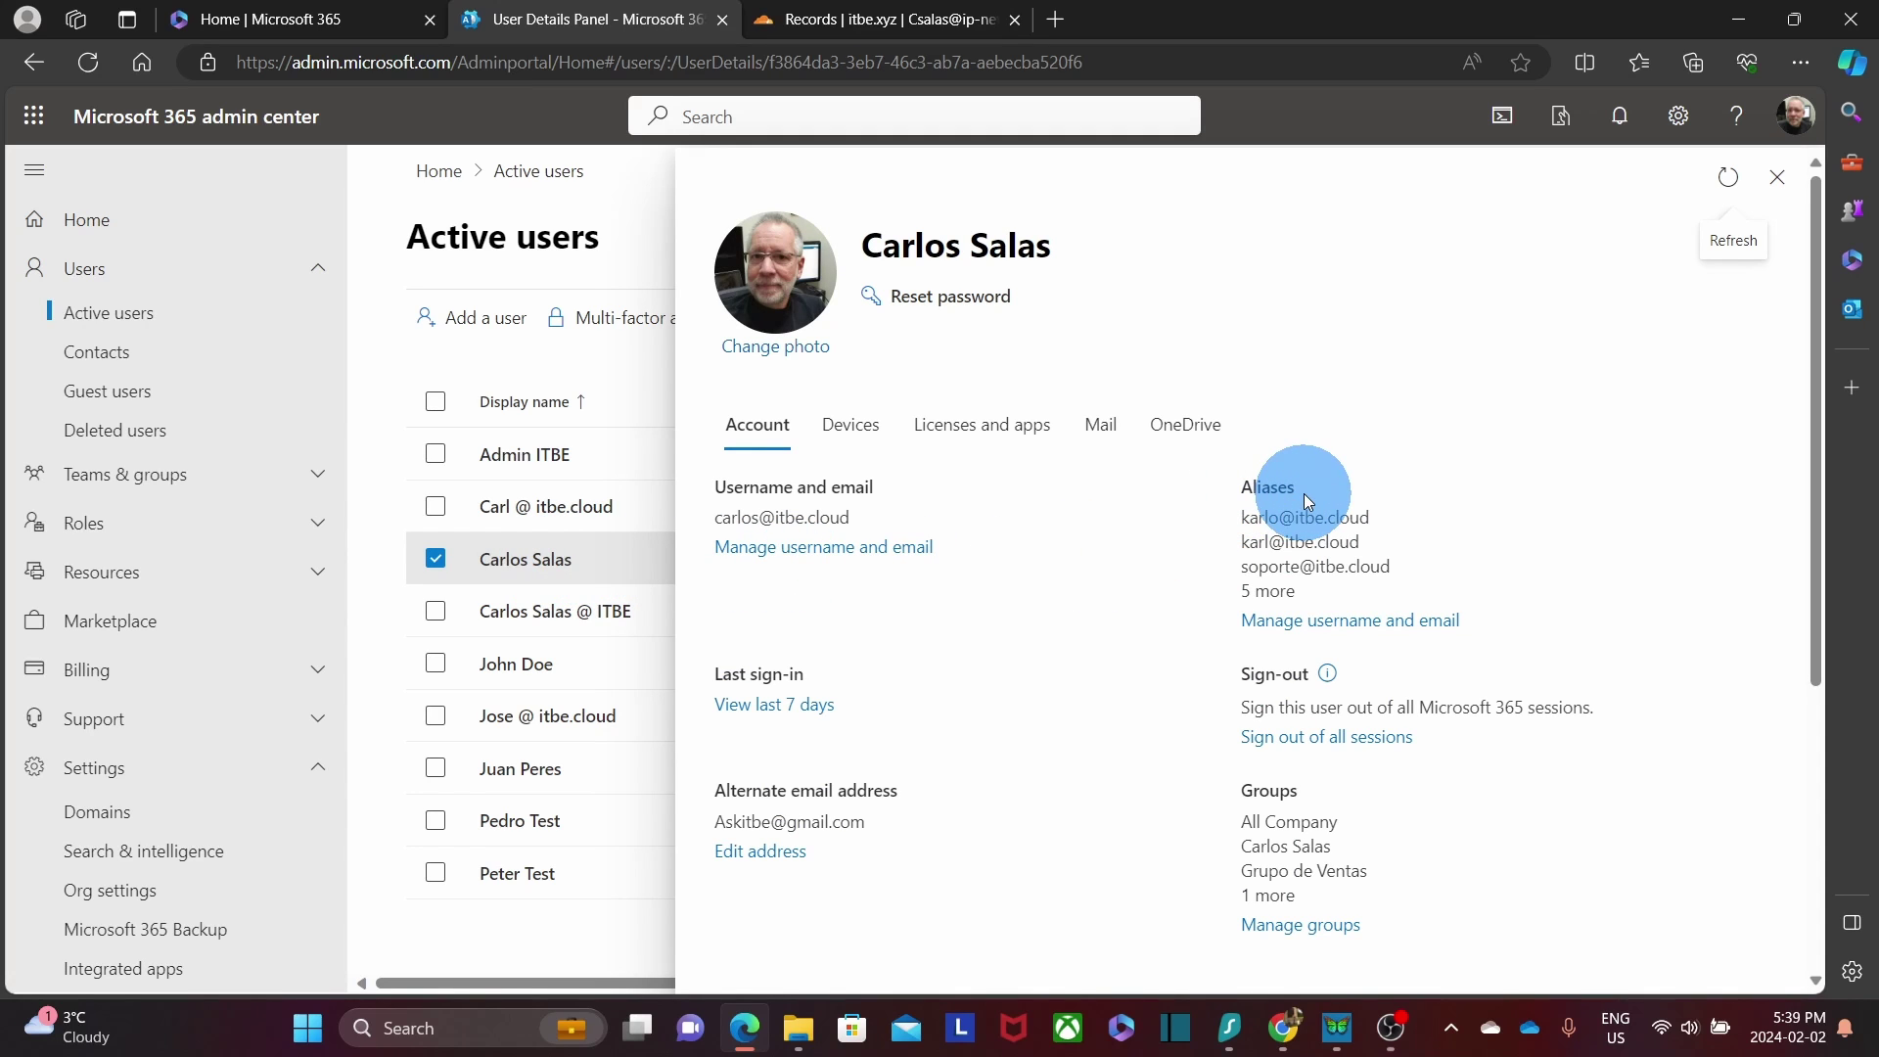
Add an itbe.xyz alias with the user's username and save the changes.
left_click(1319, 631)
left_click(798, 666)
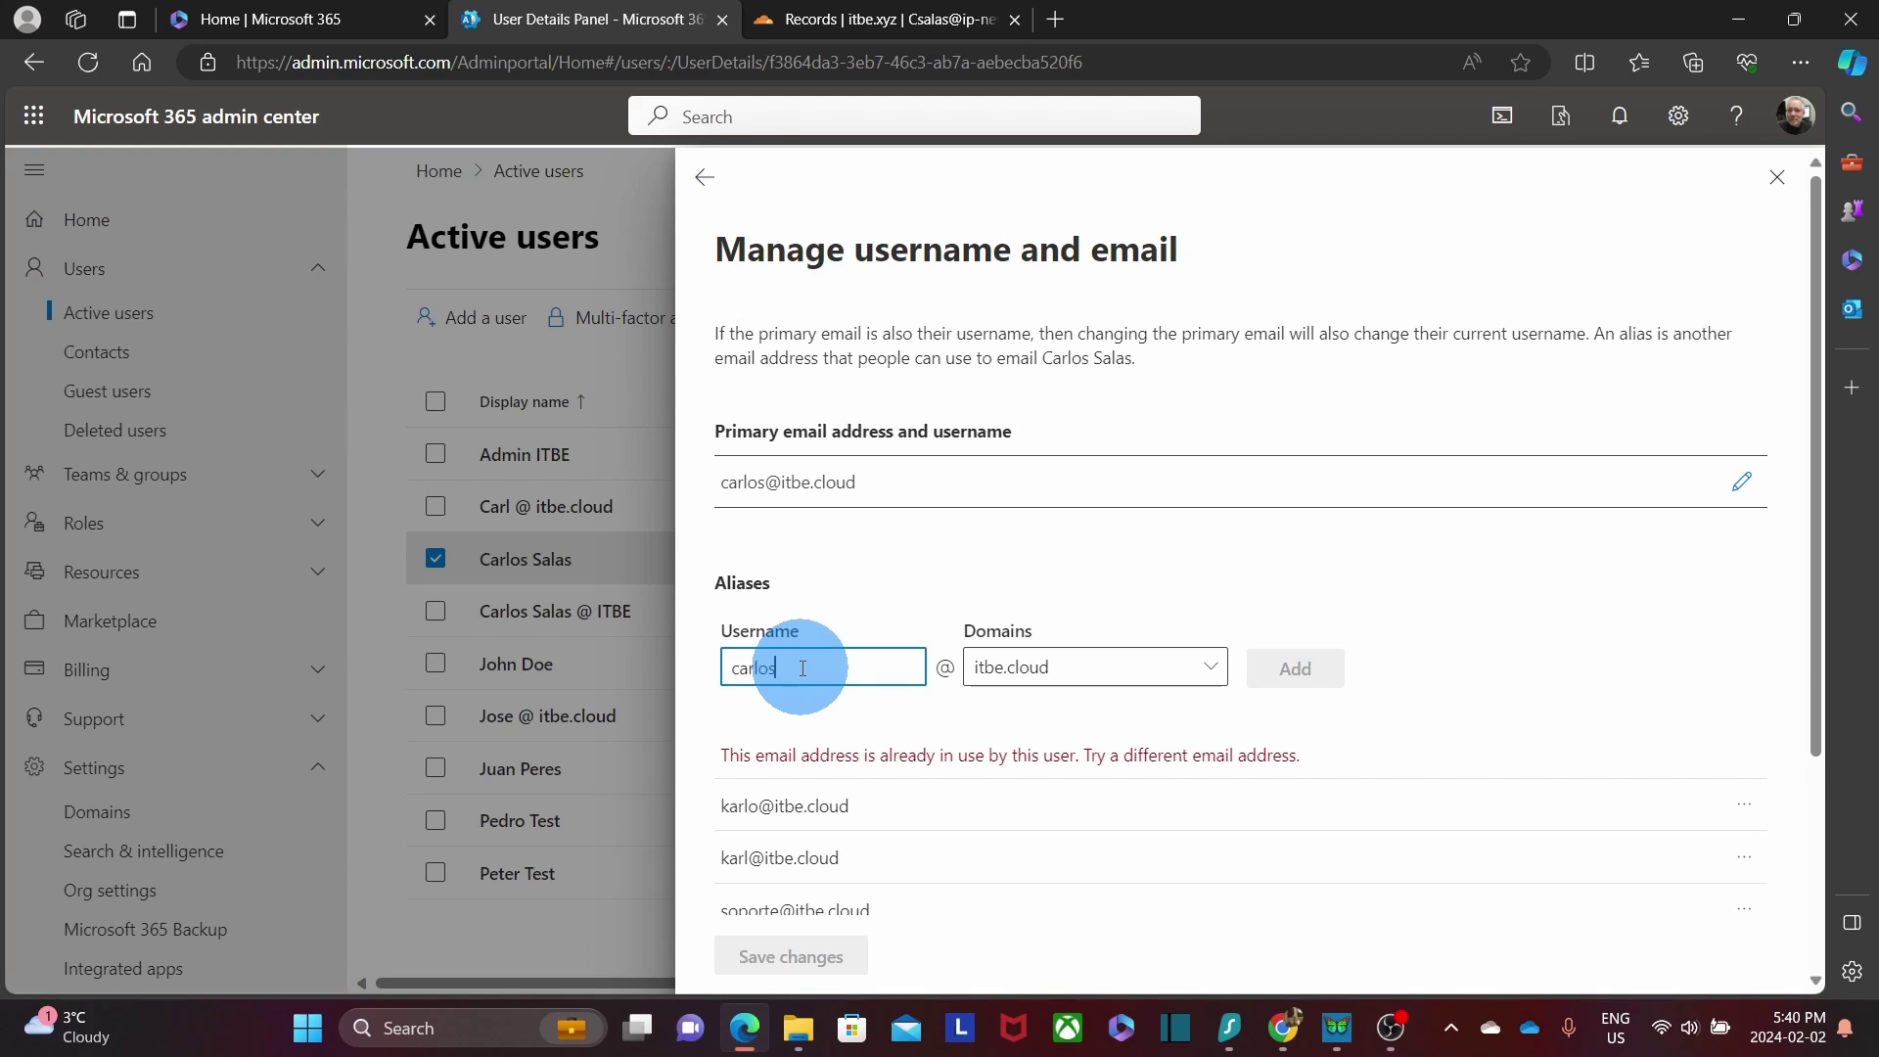
left_click(1211, 670)
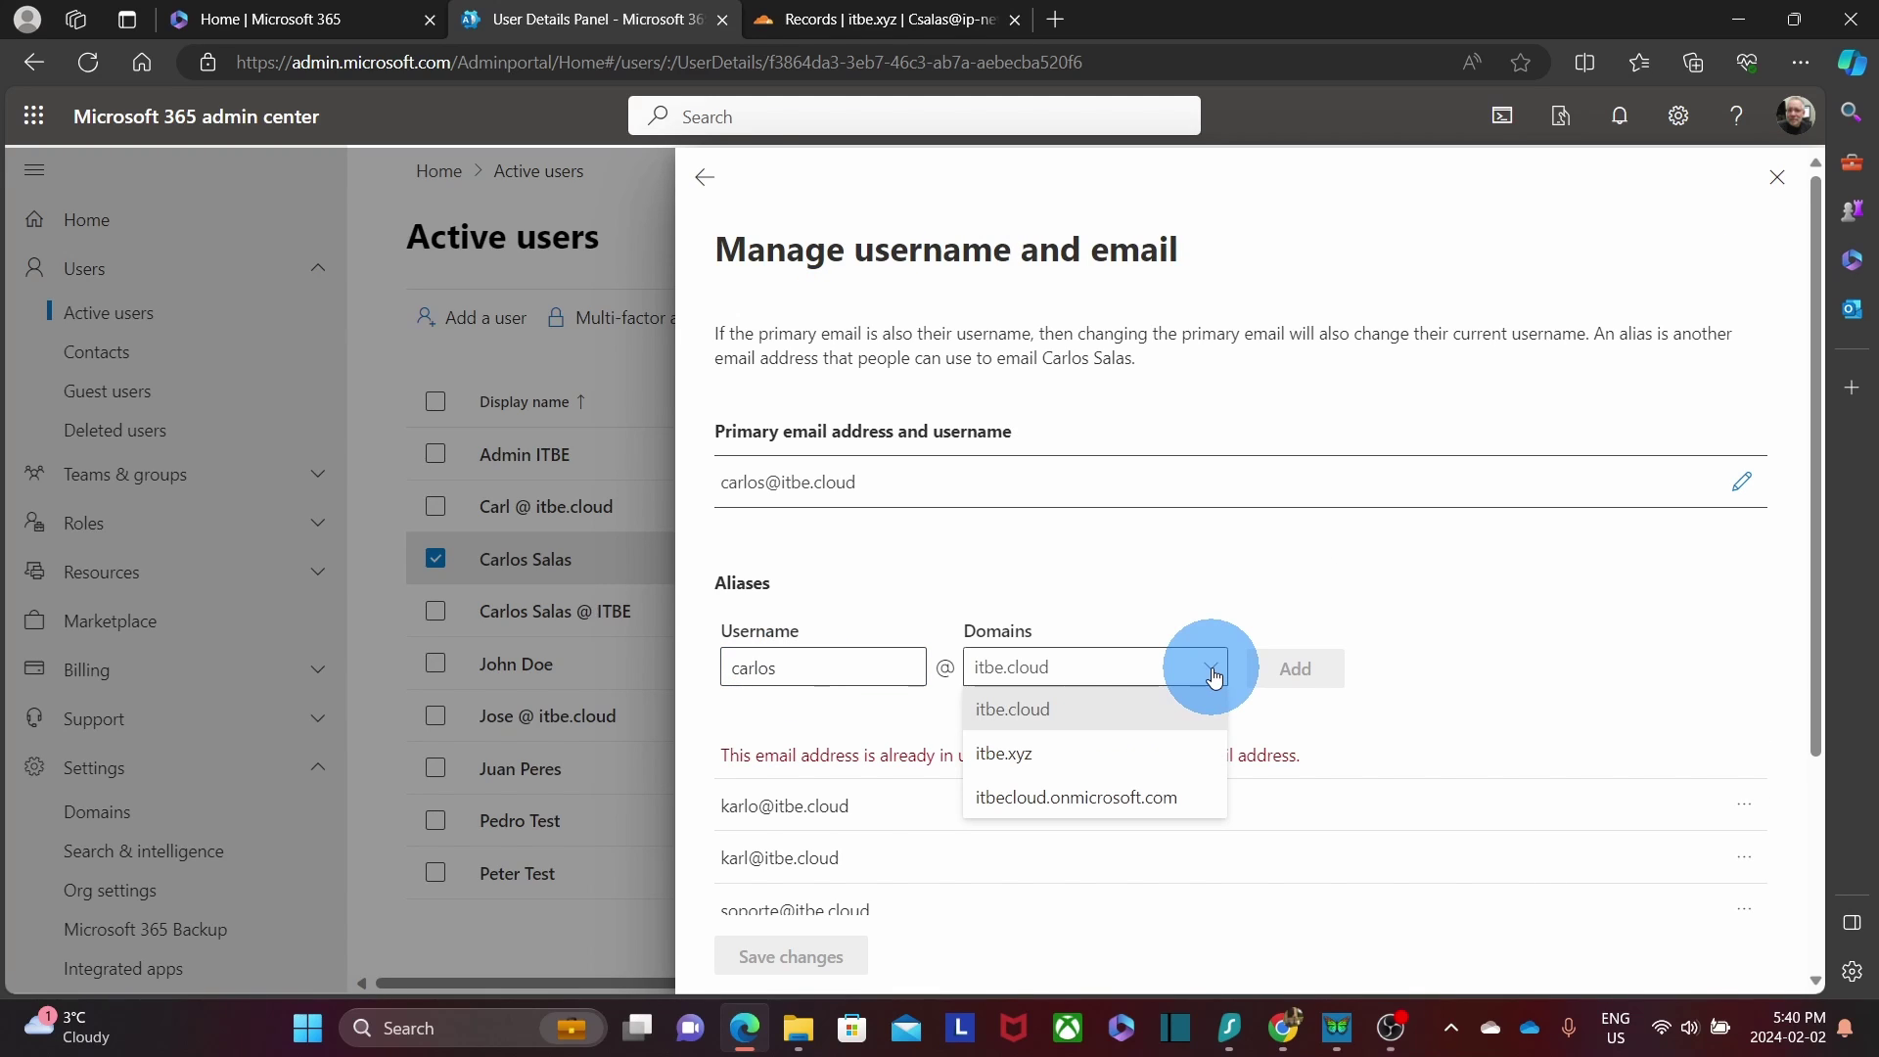
left_click(1133, 762)
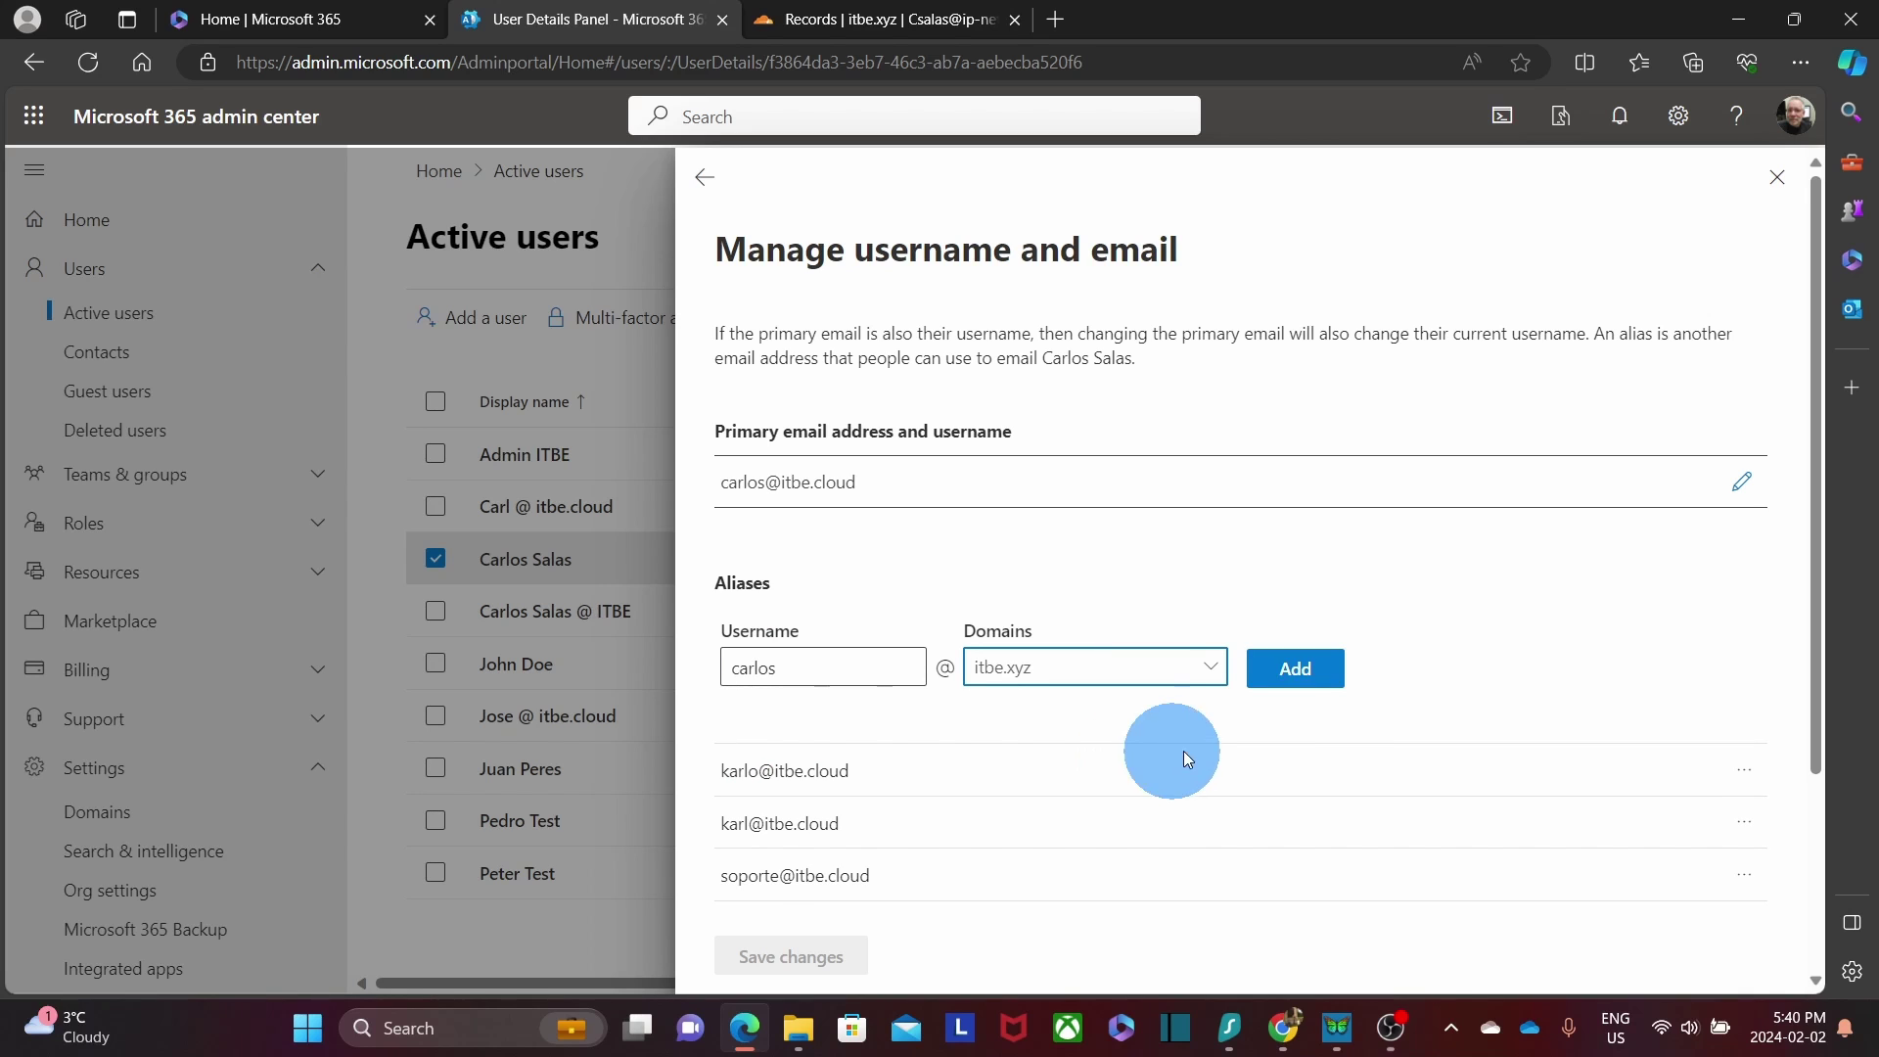
left_click(1305, 675)
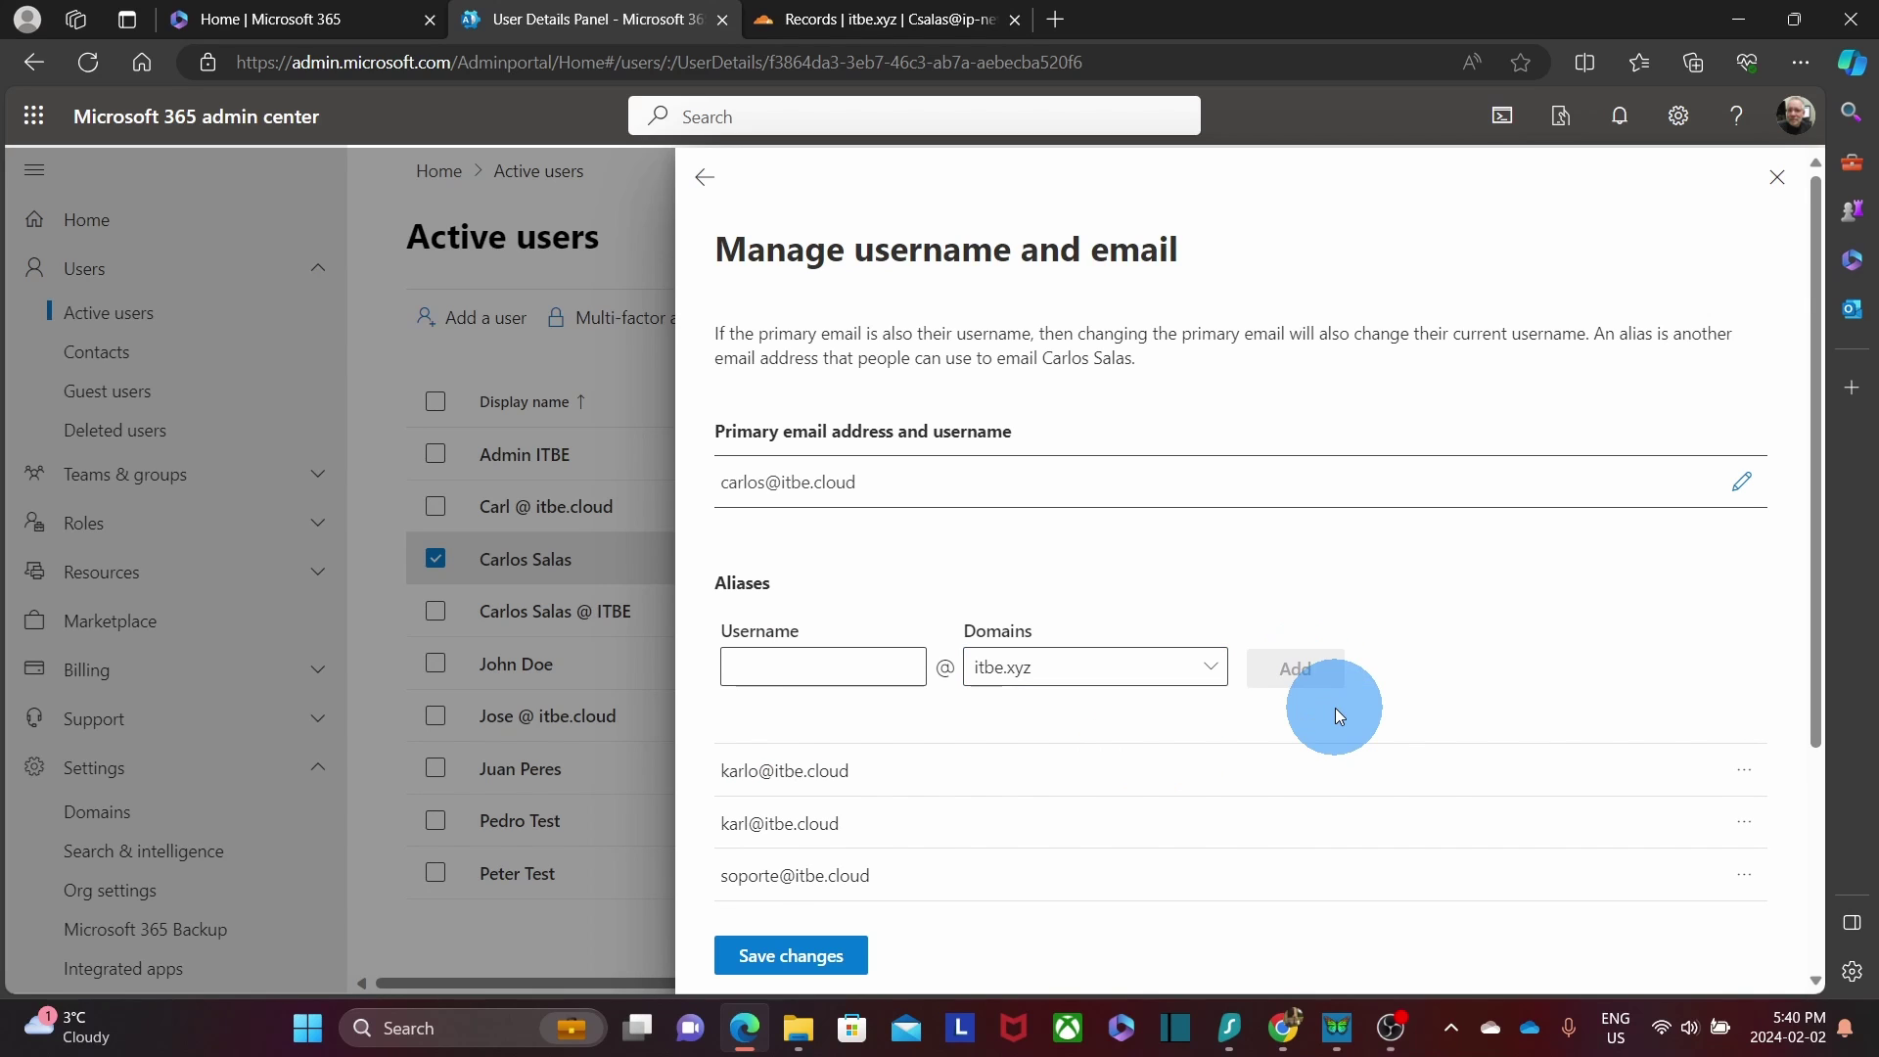
scroll(1326, 732, "down", 3)
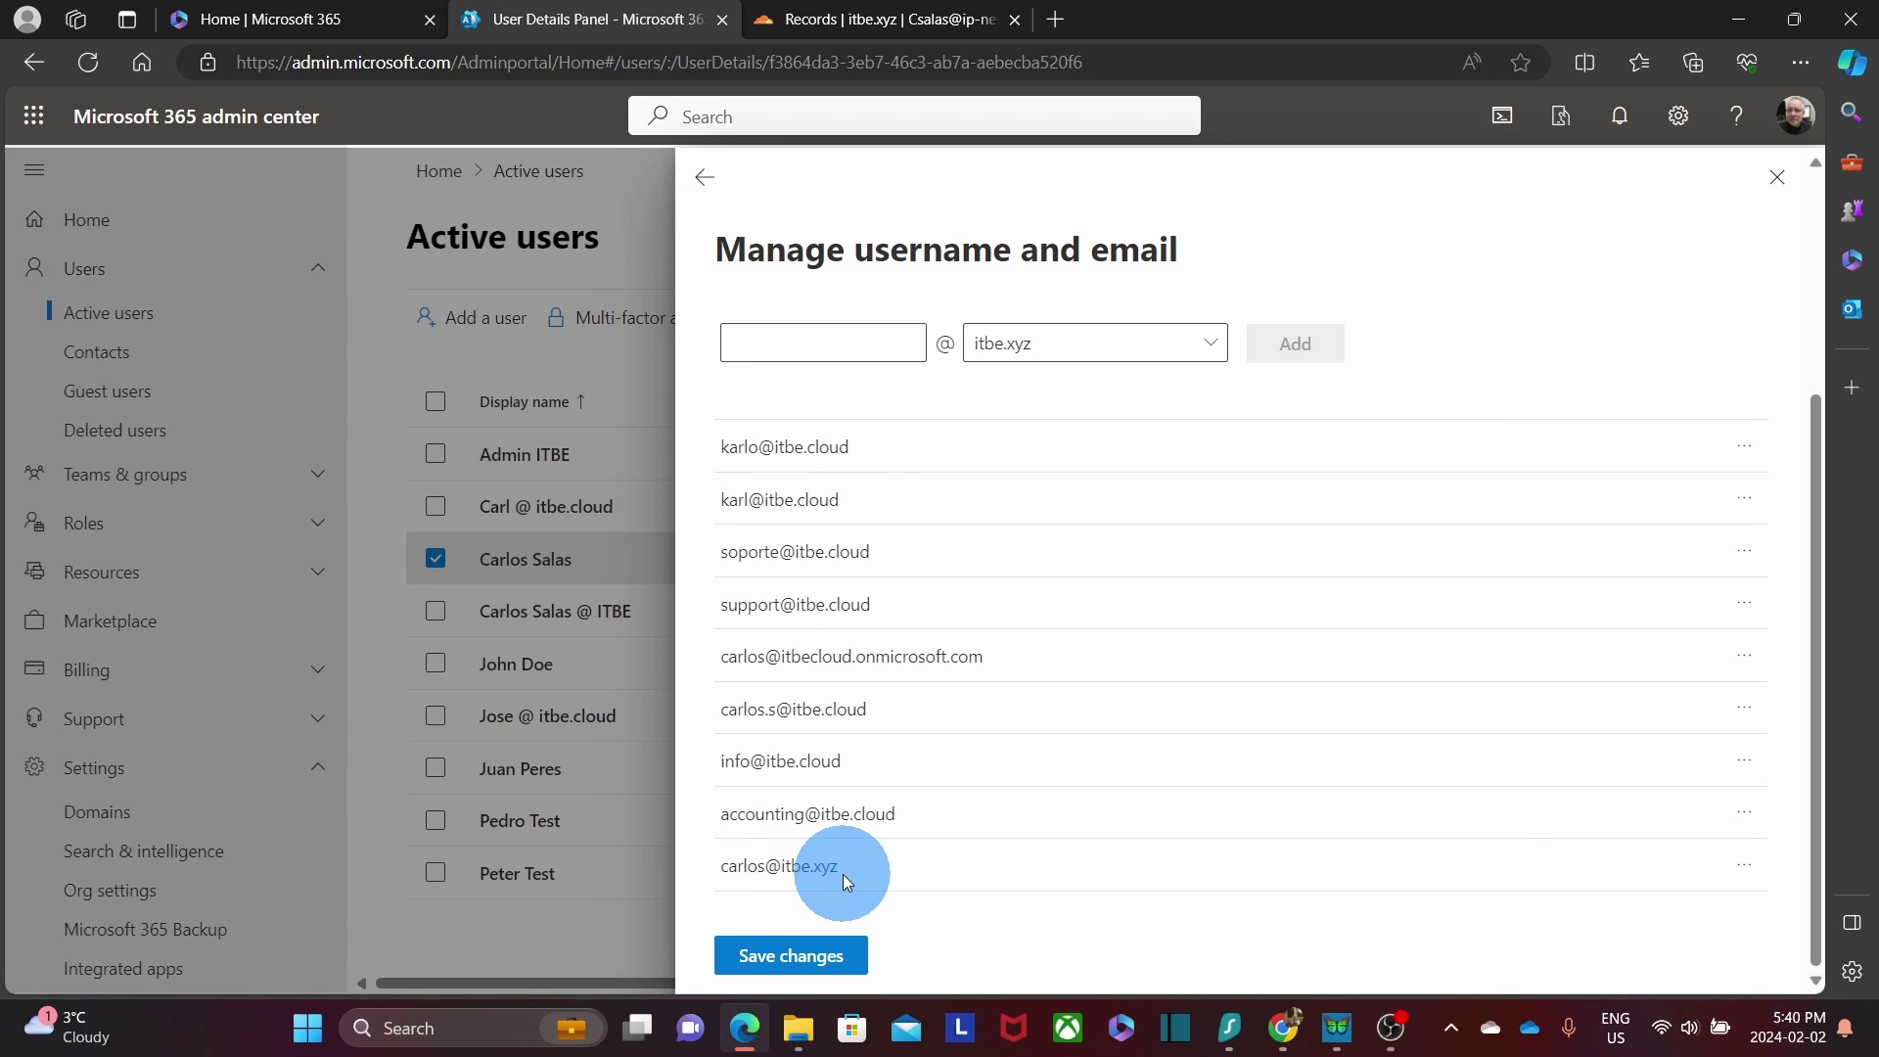
left_click(791, 955)
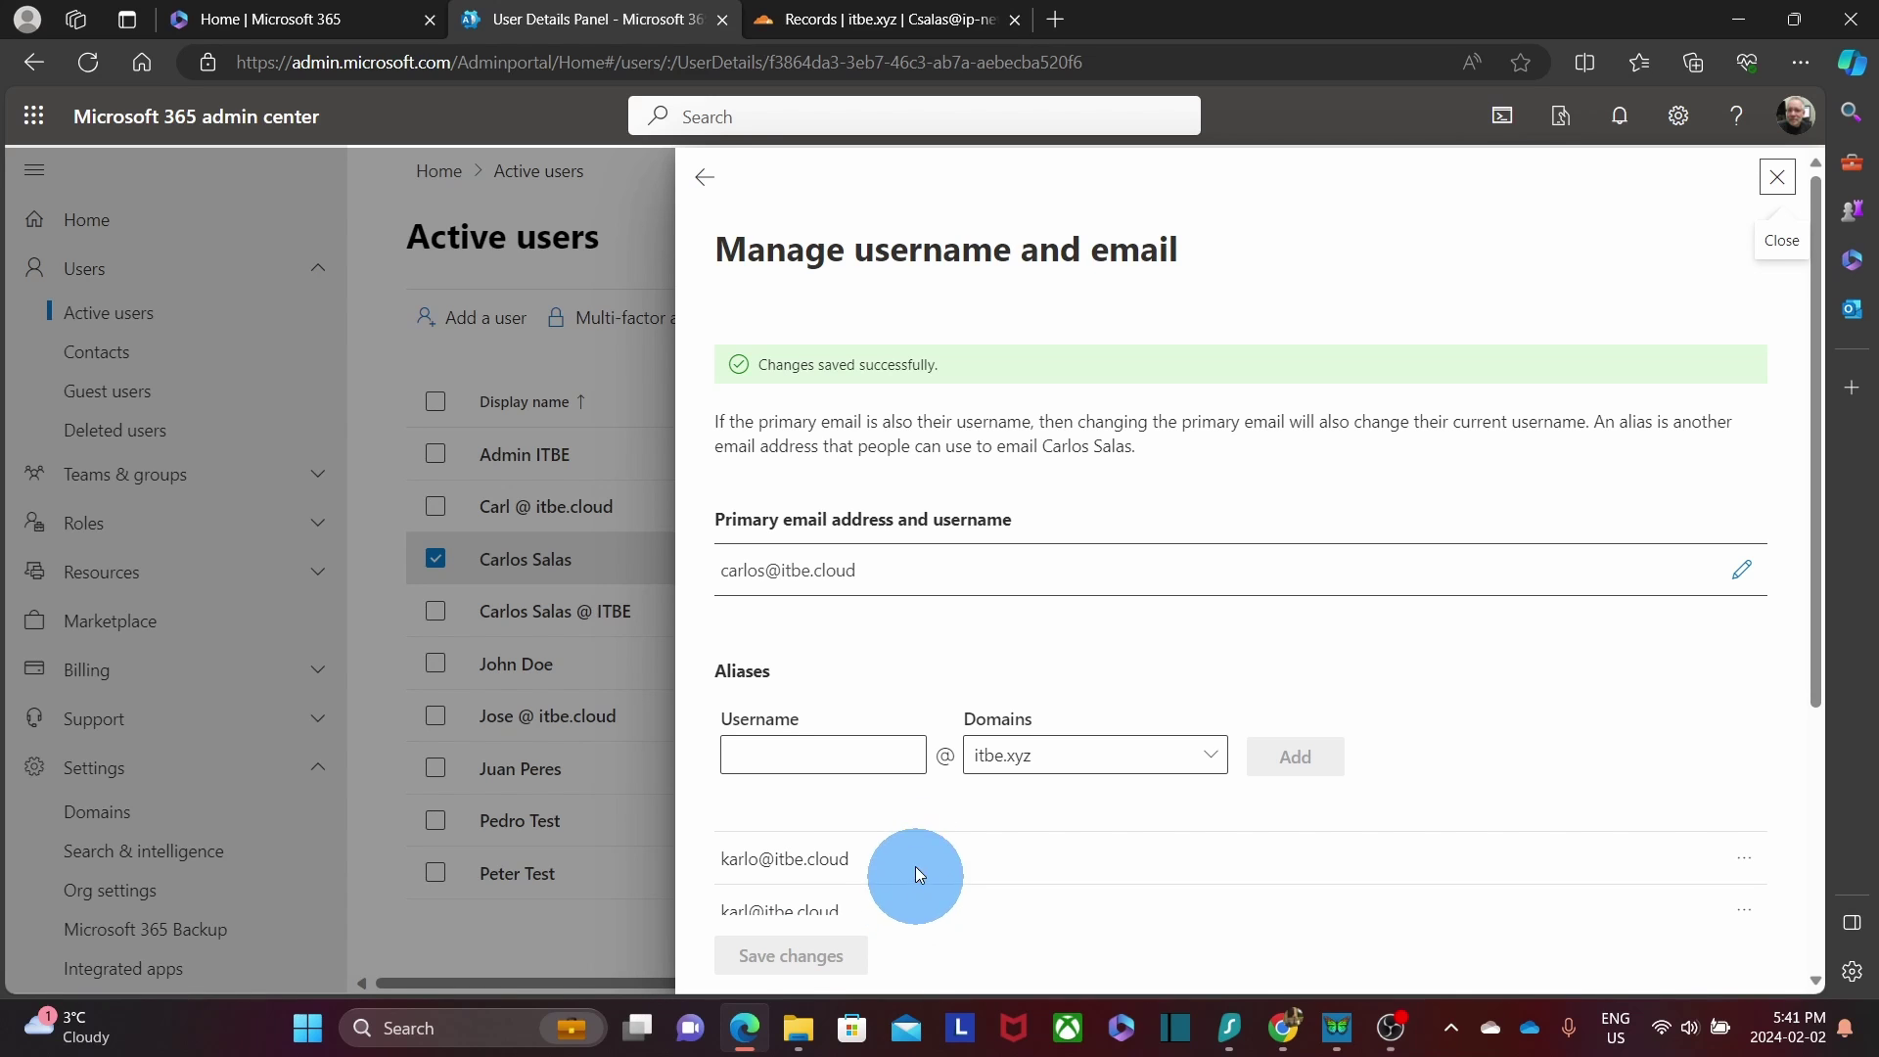
Reopen the user's username and email settings, confirm the itbe.xyz alias, then close the panel.
left_click(705, 178)
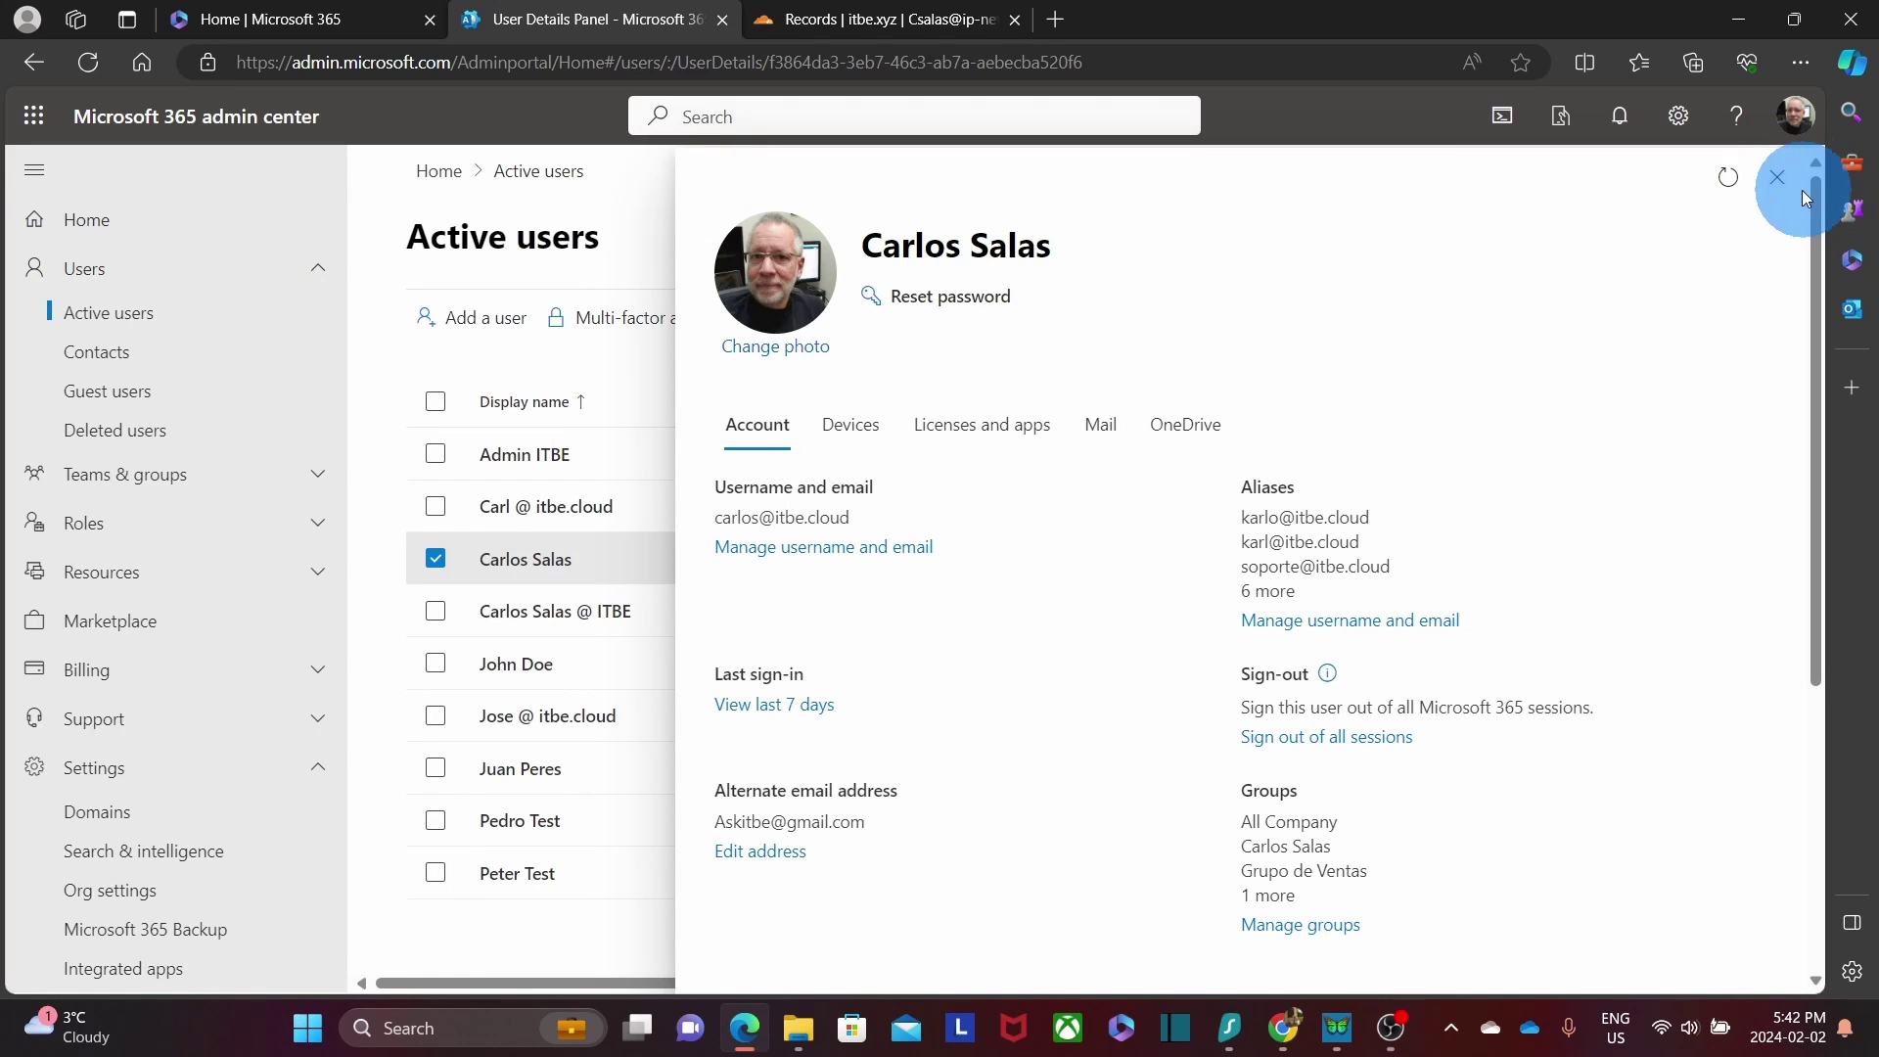
left_click(1777, 177)
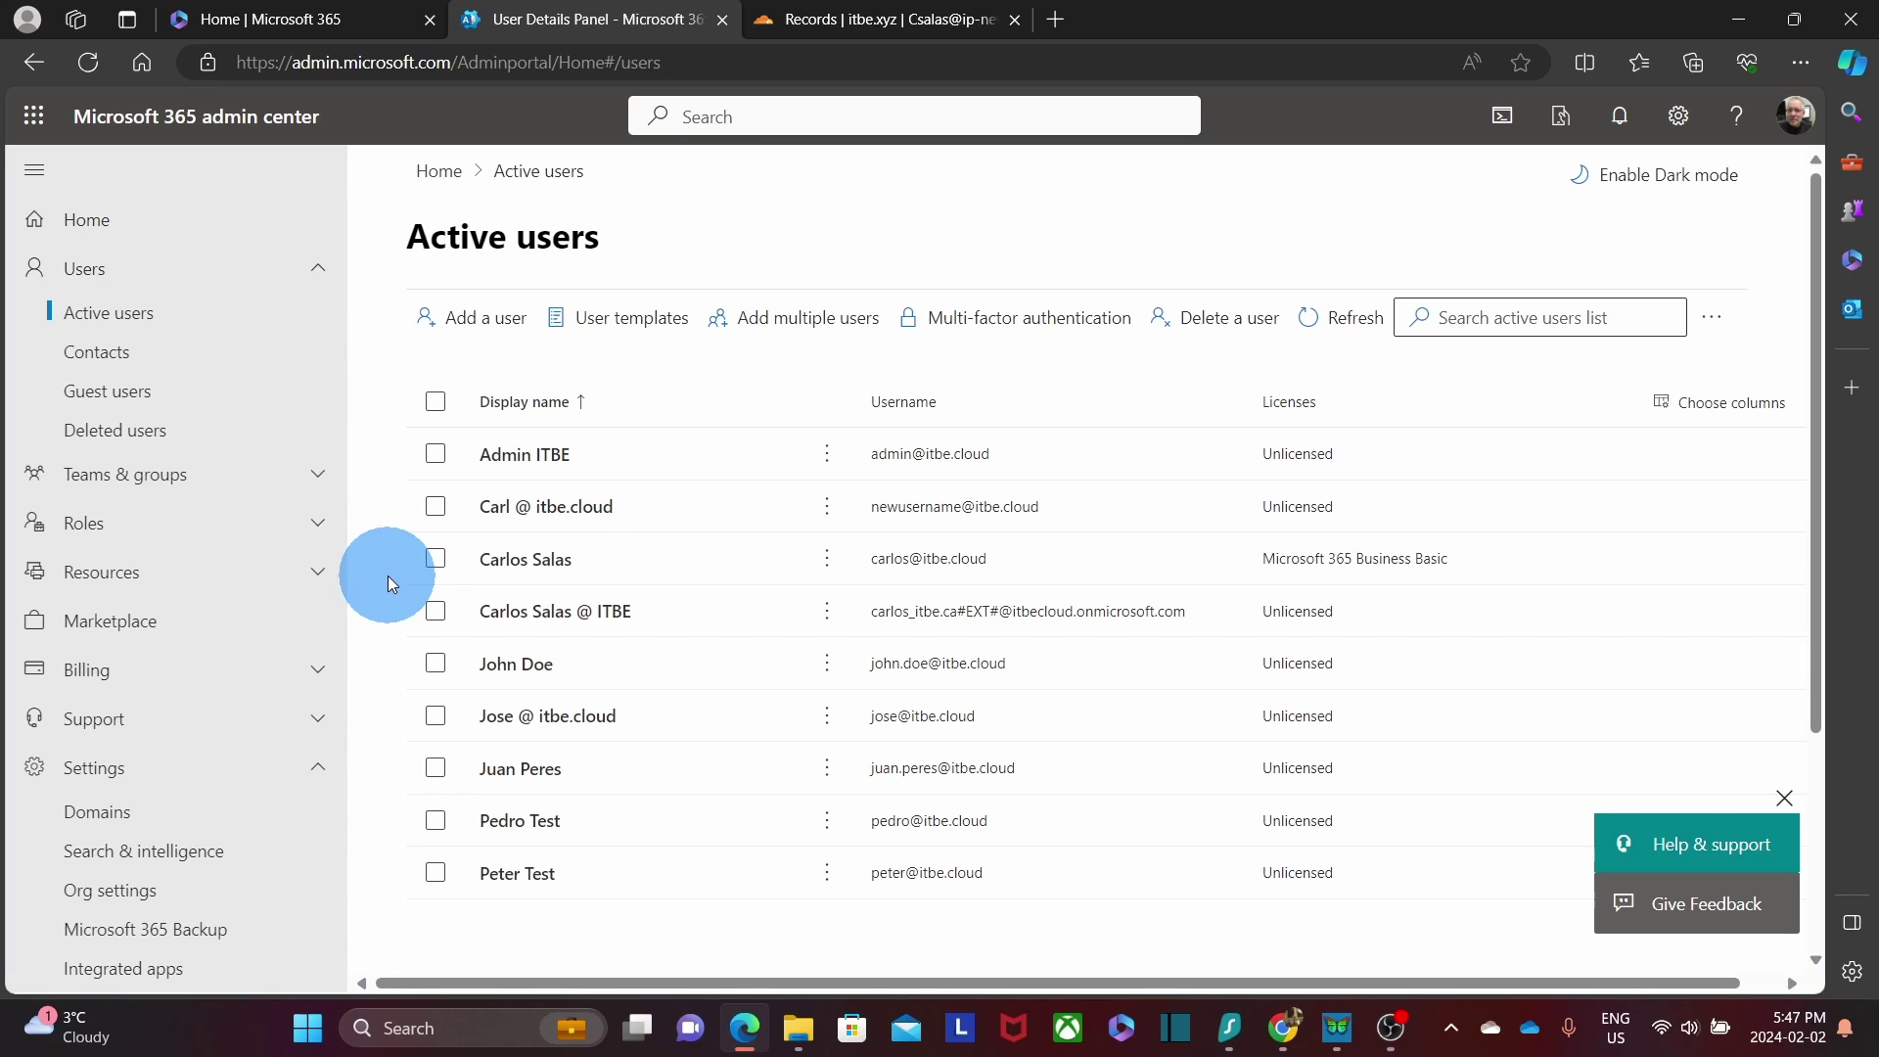
left_click(513, 566)
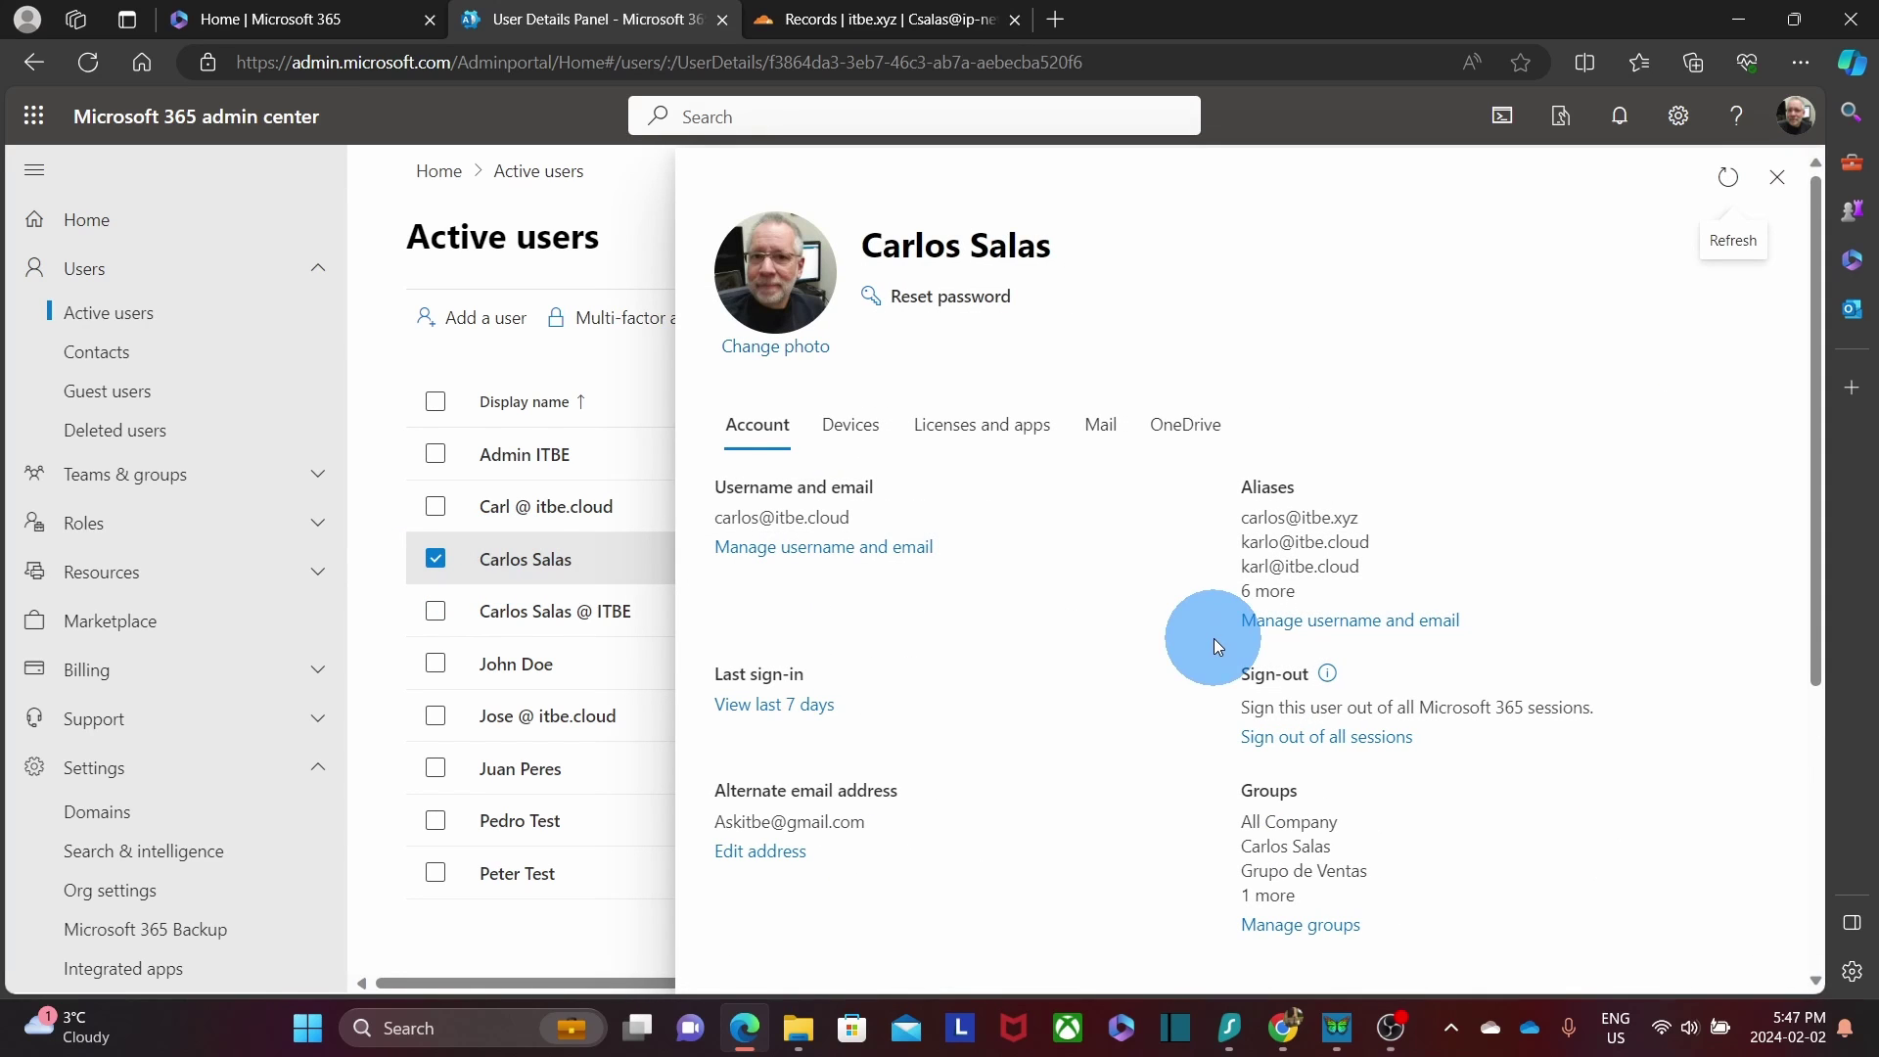
left_click(1297, 638)
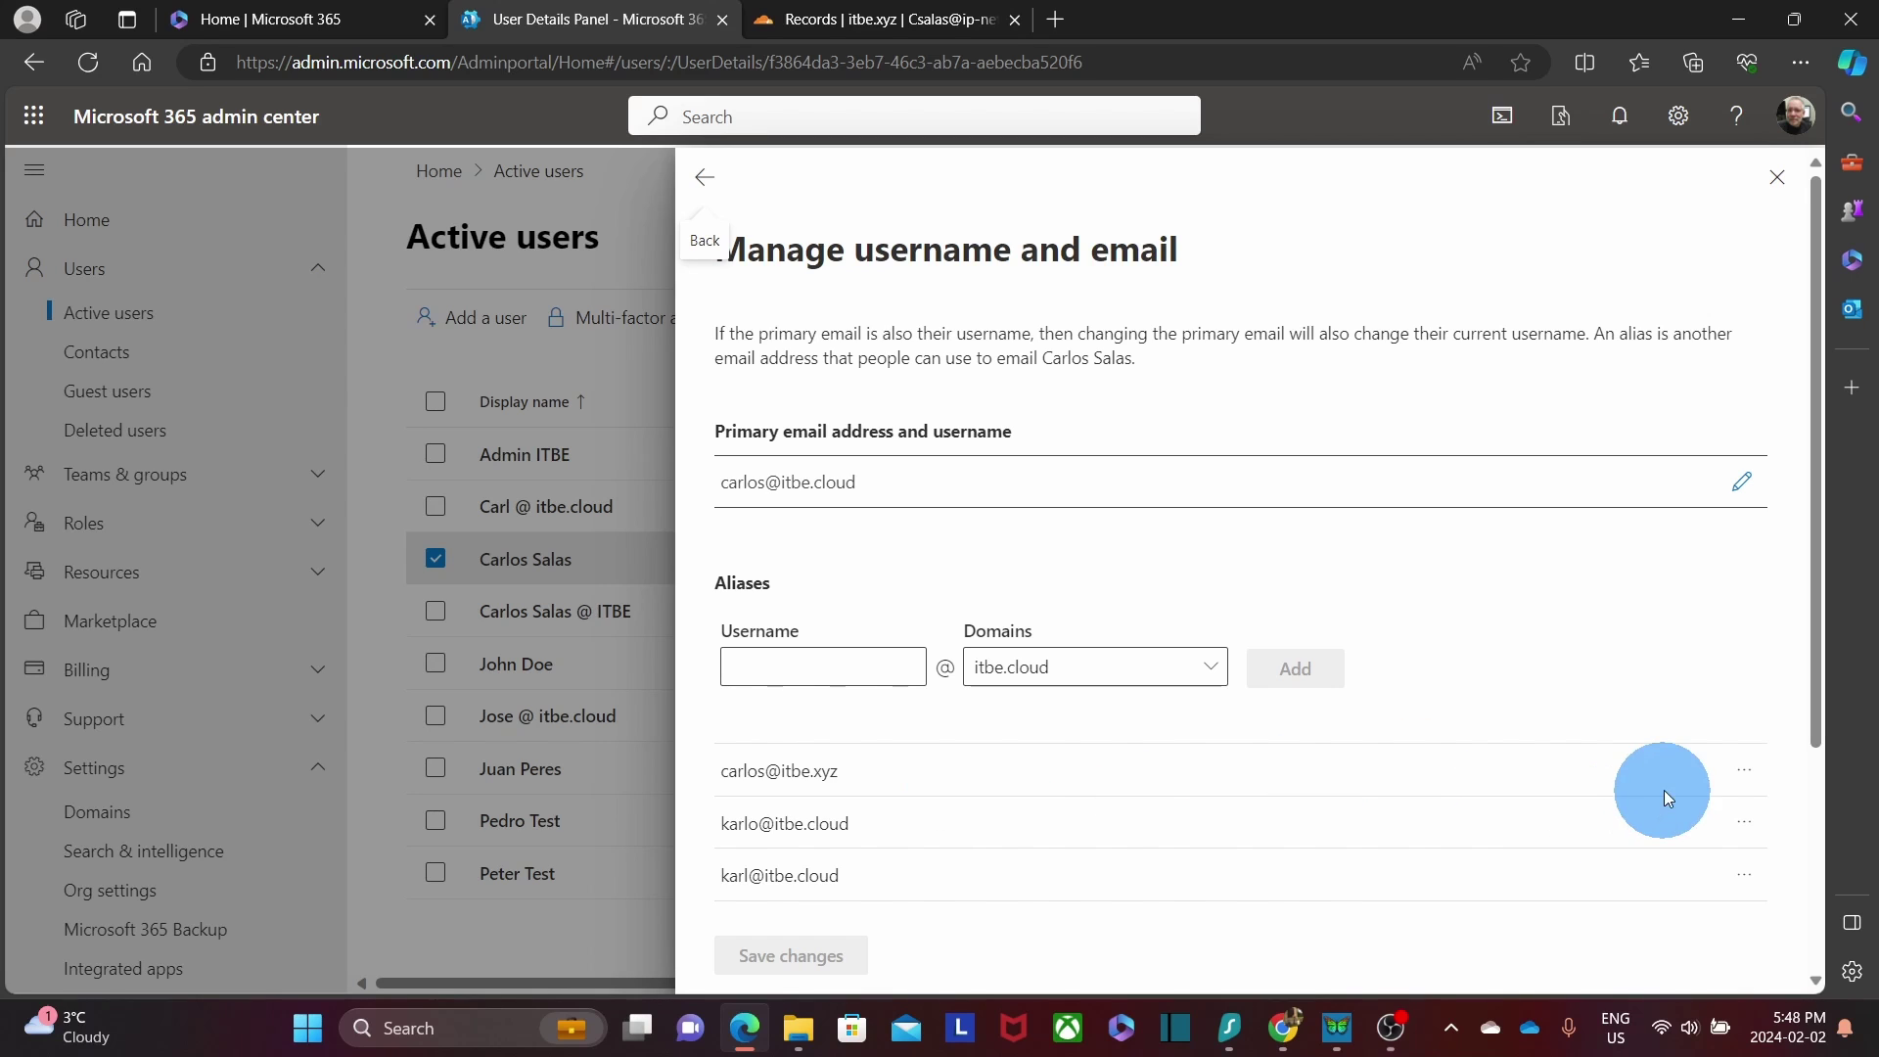
left_click(1744, 778)
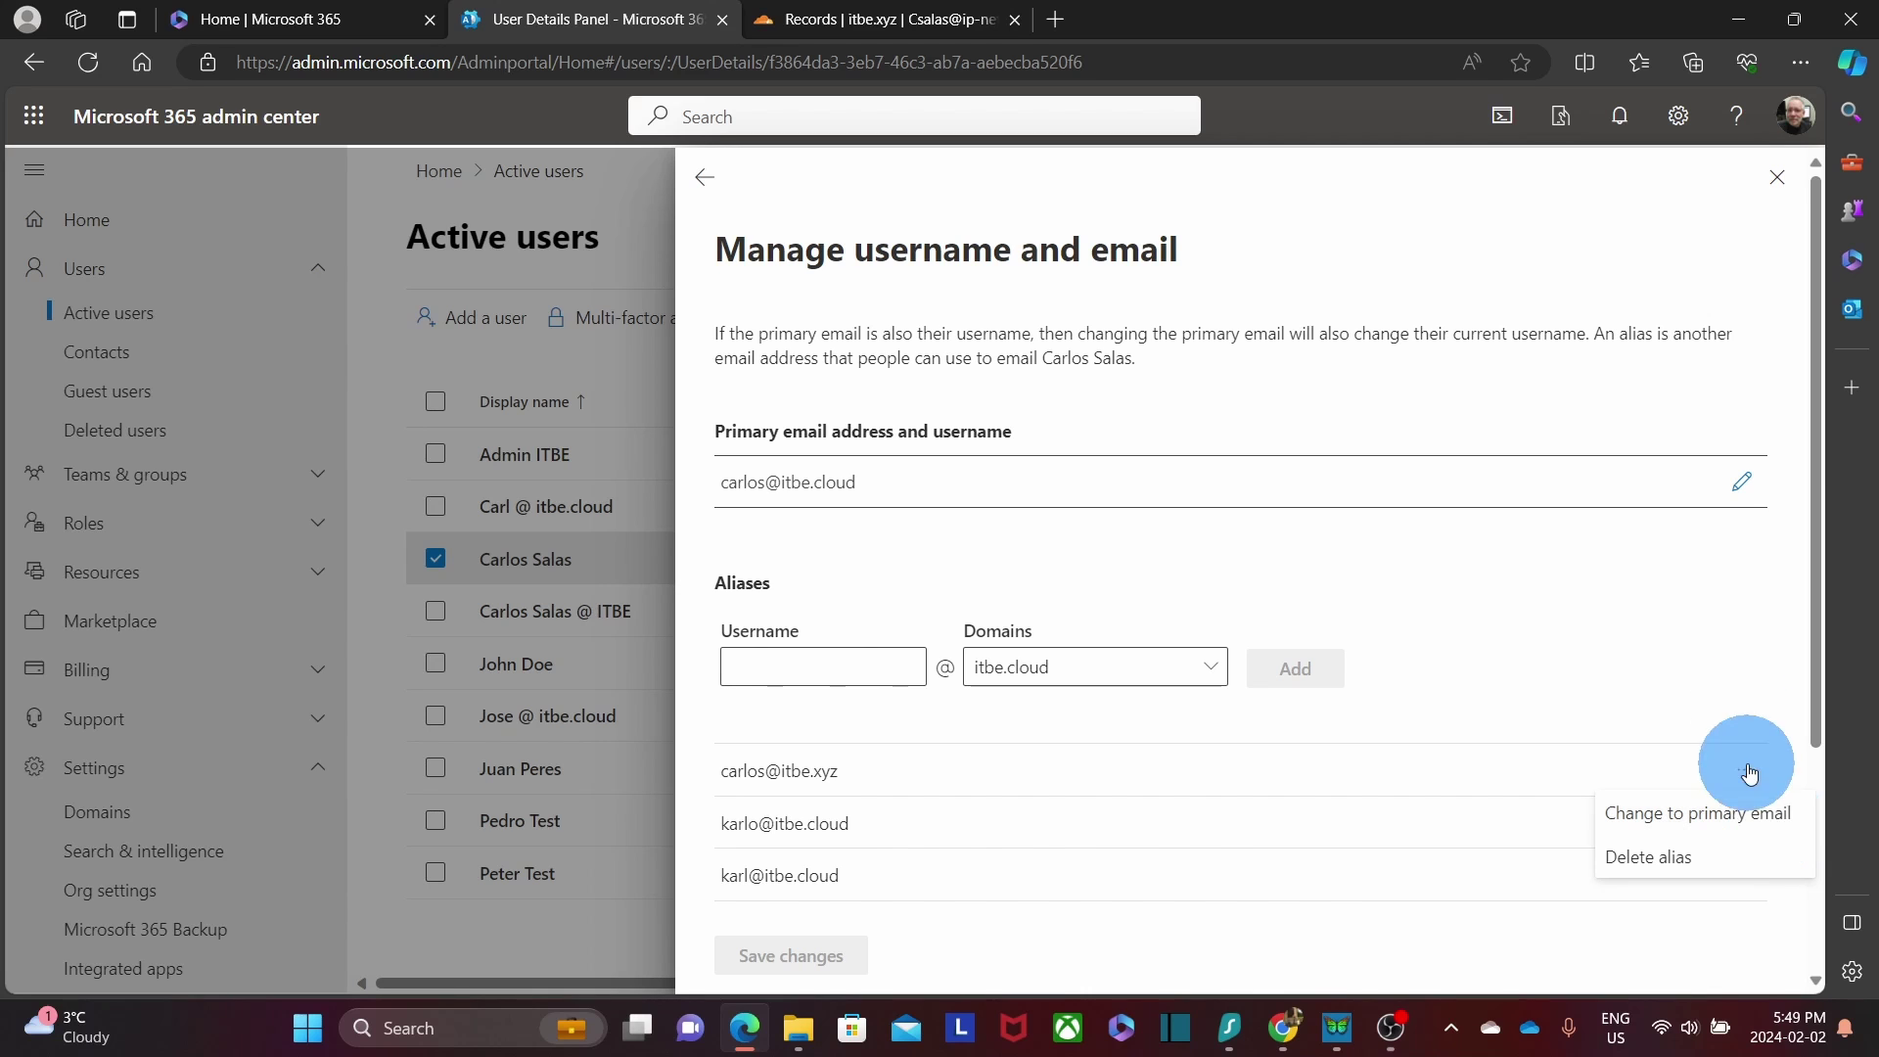
left_click(1779, 179)
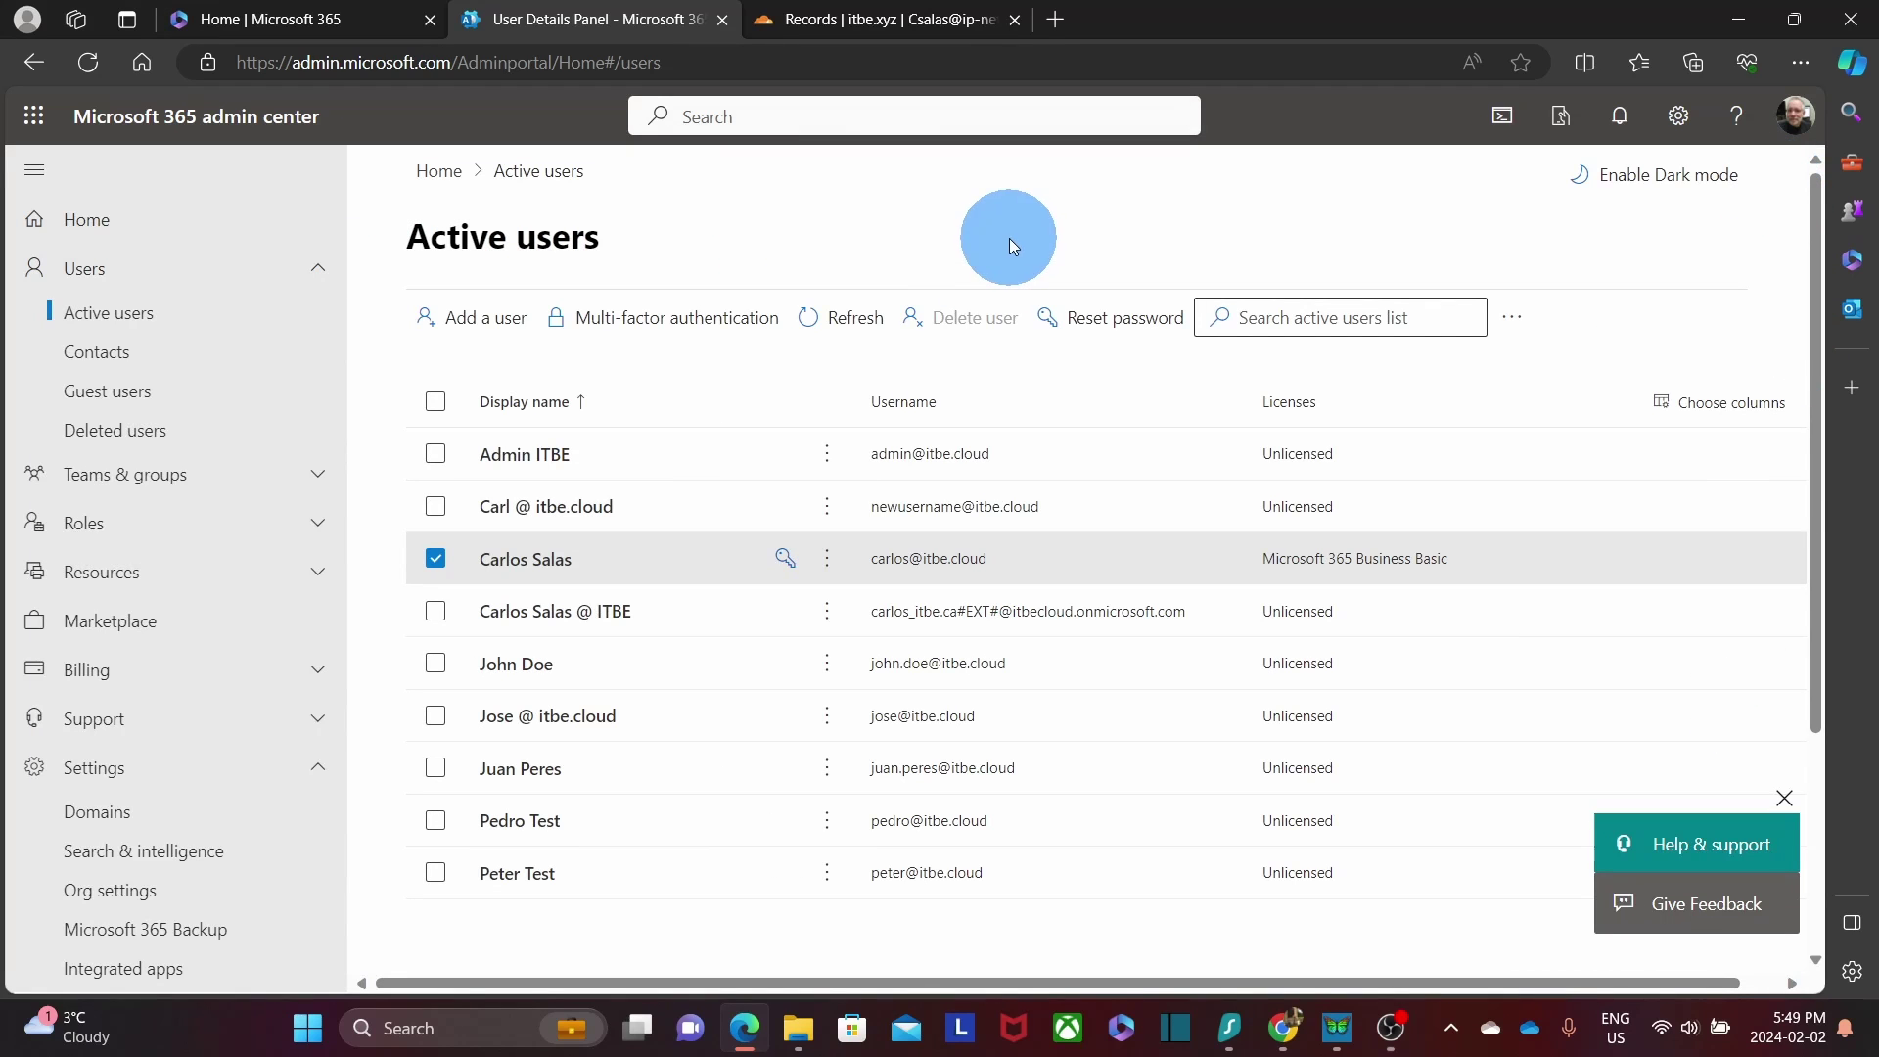
Move the next user's username from itbe.cloud to itbe.xyz and save it.
left_click(578, 725)
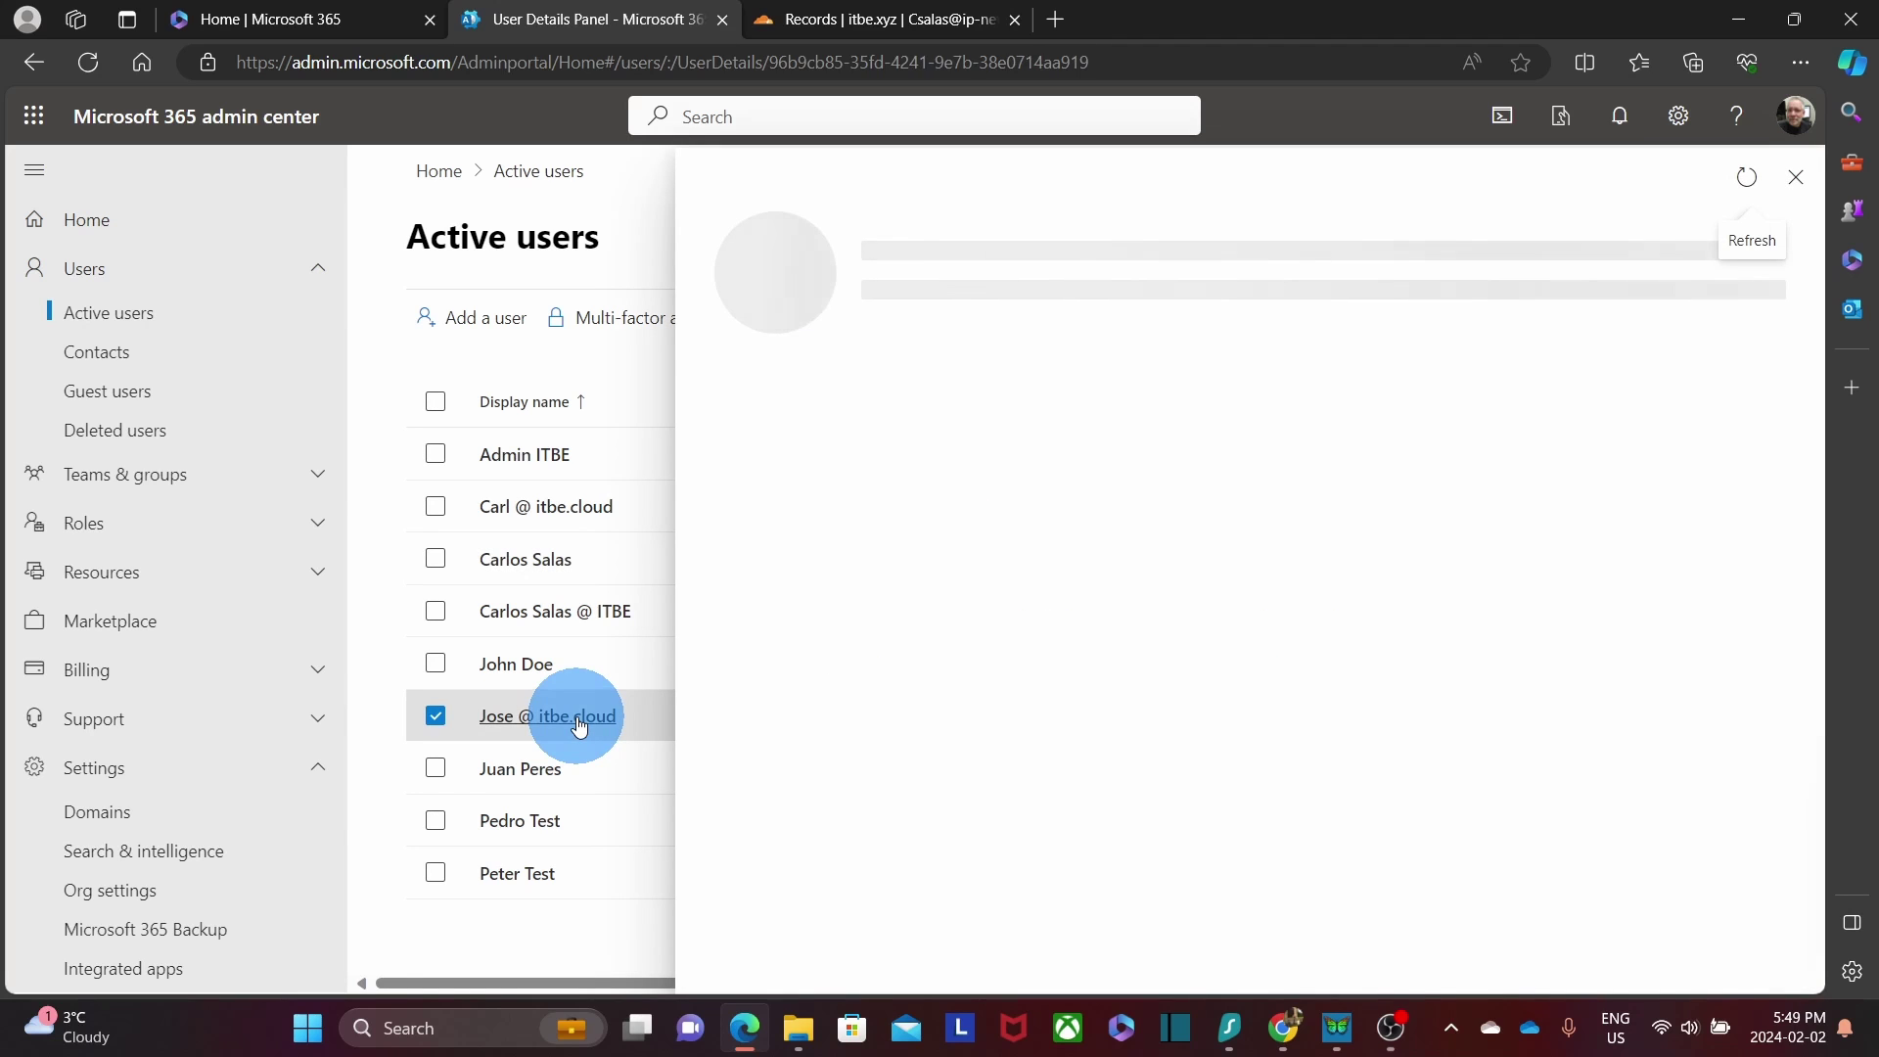
left_click(785, 533)
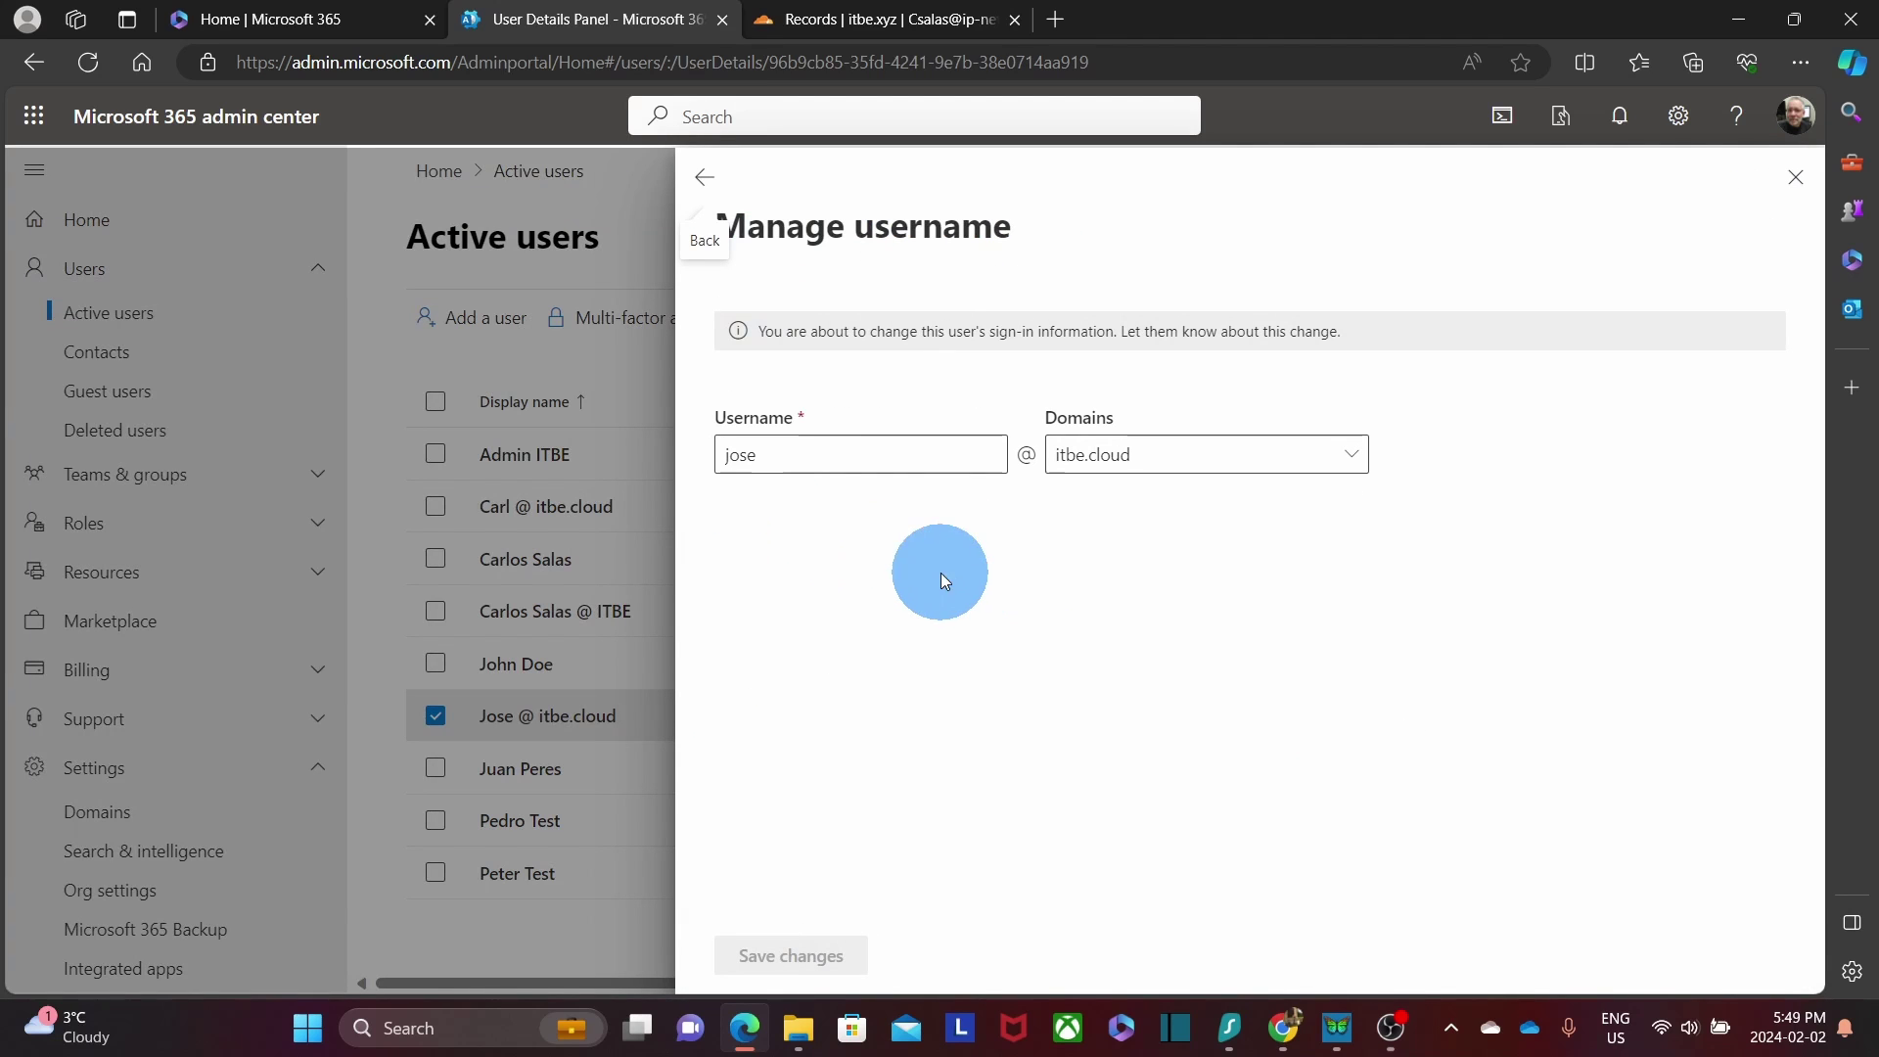
left_click(1267, 464)
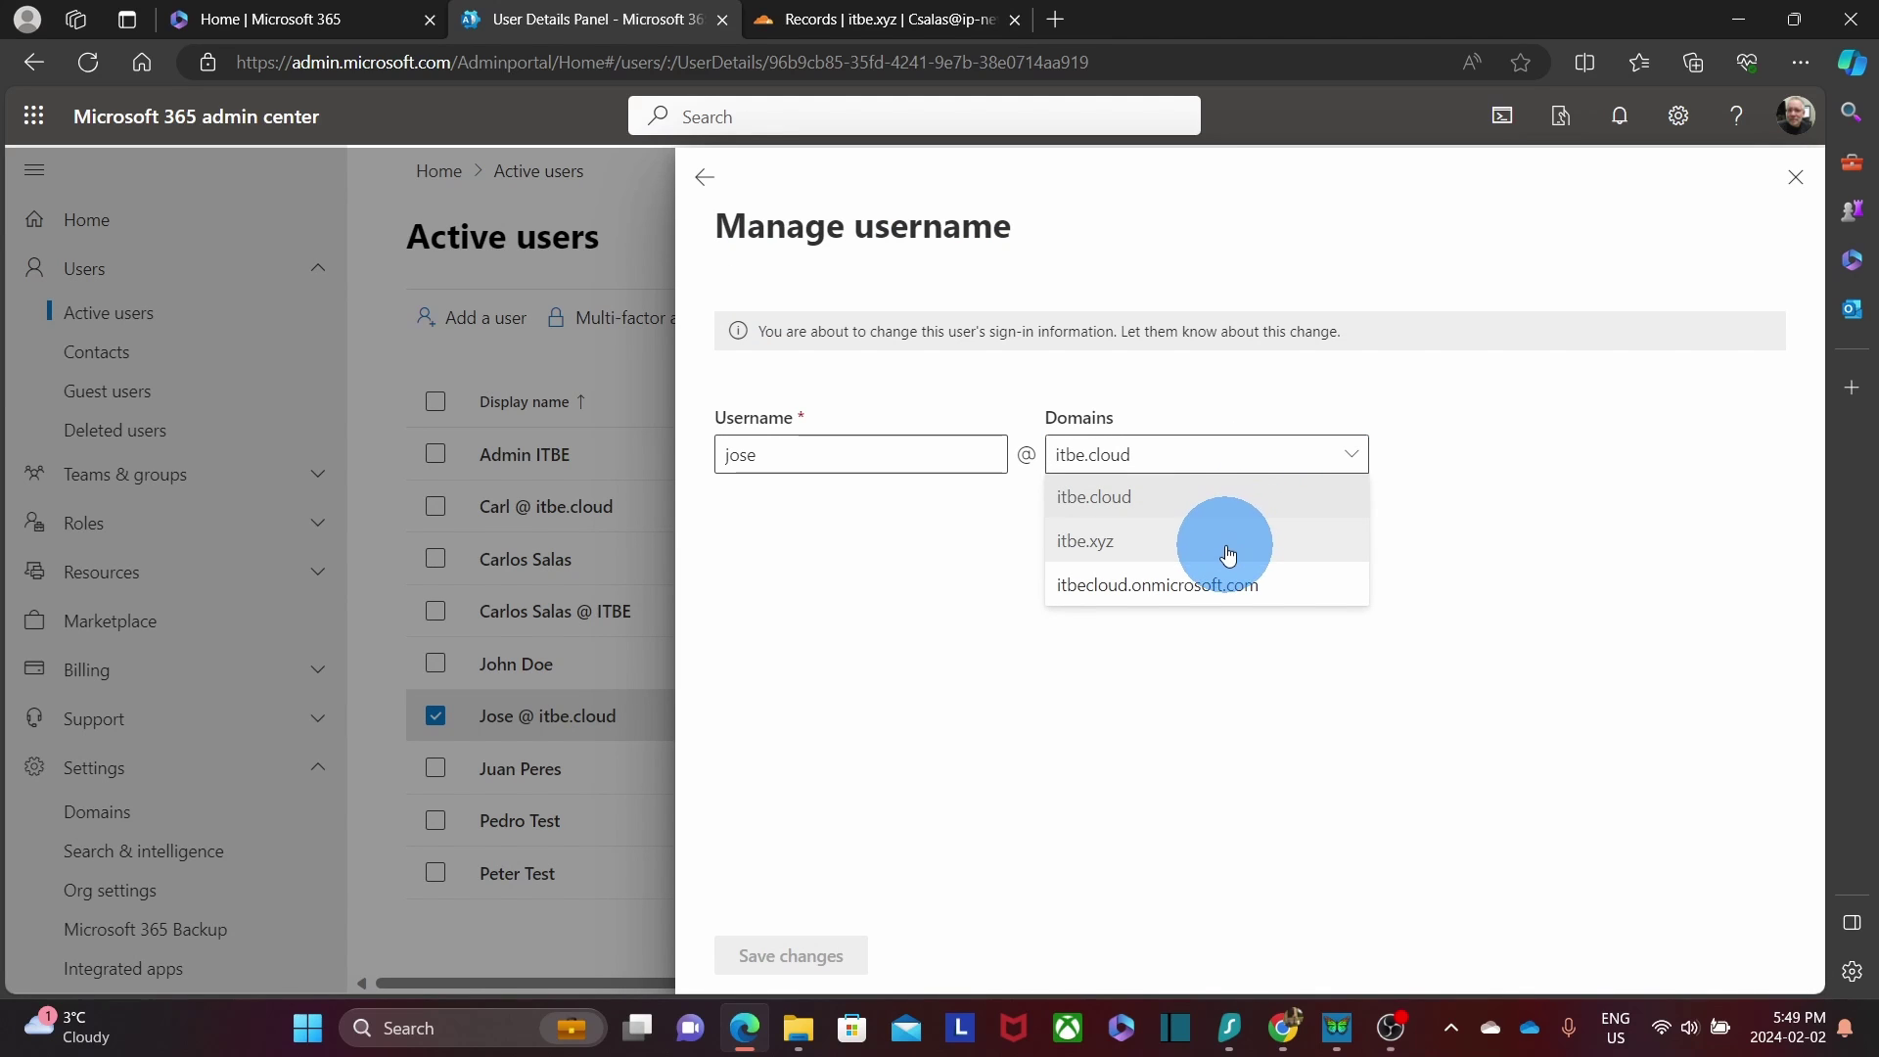
left_click(1226, 548)
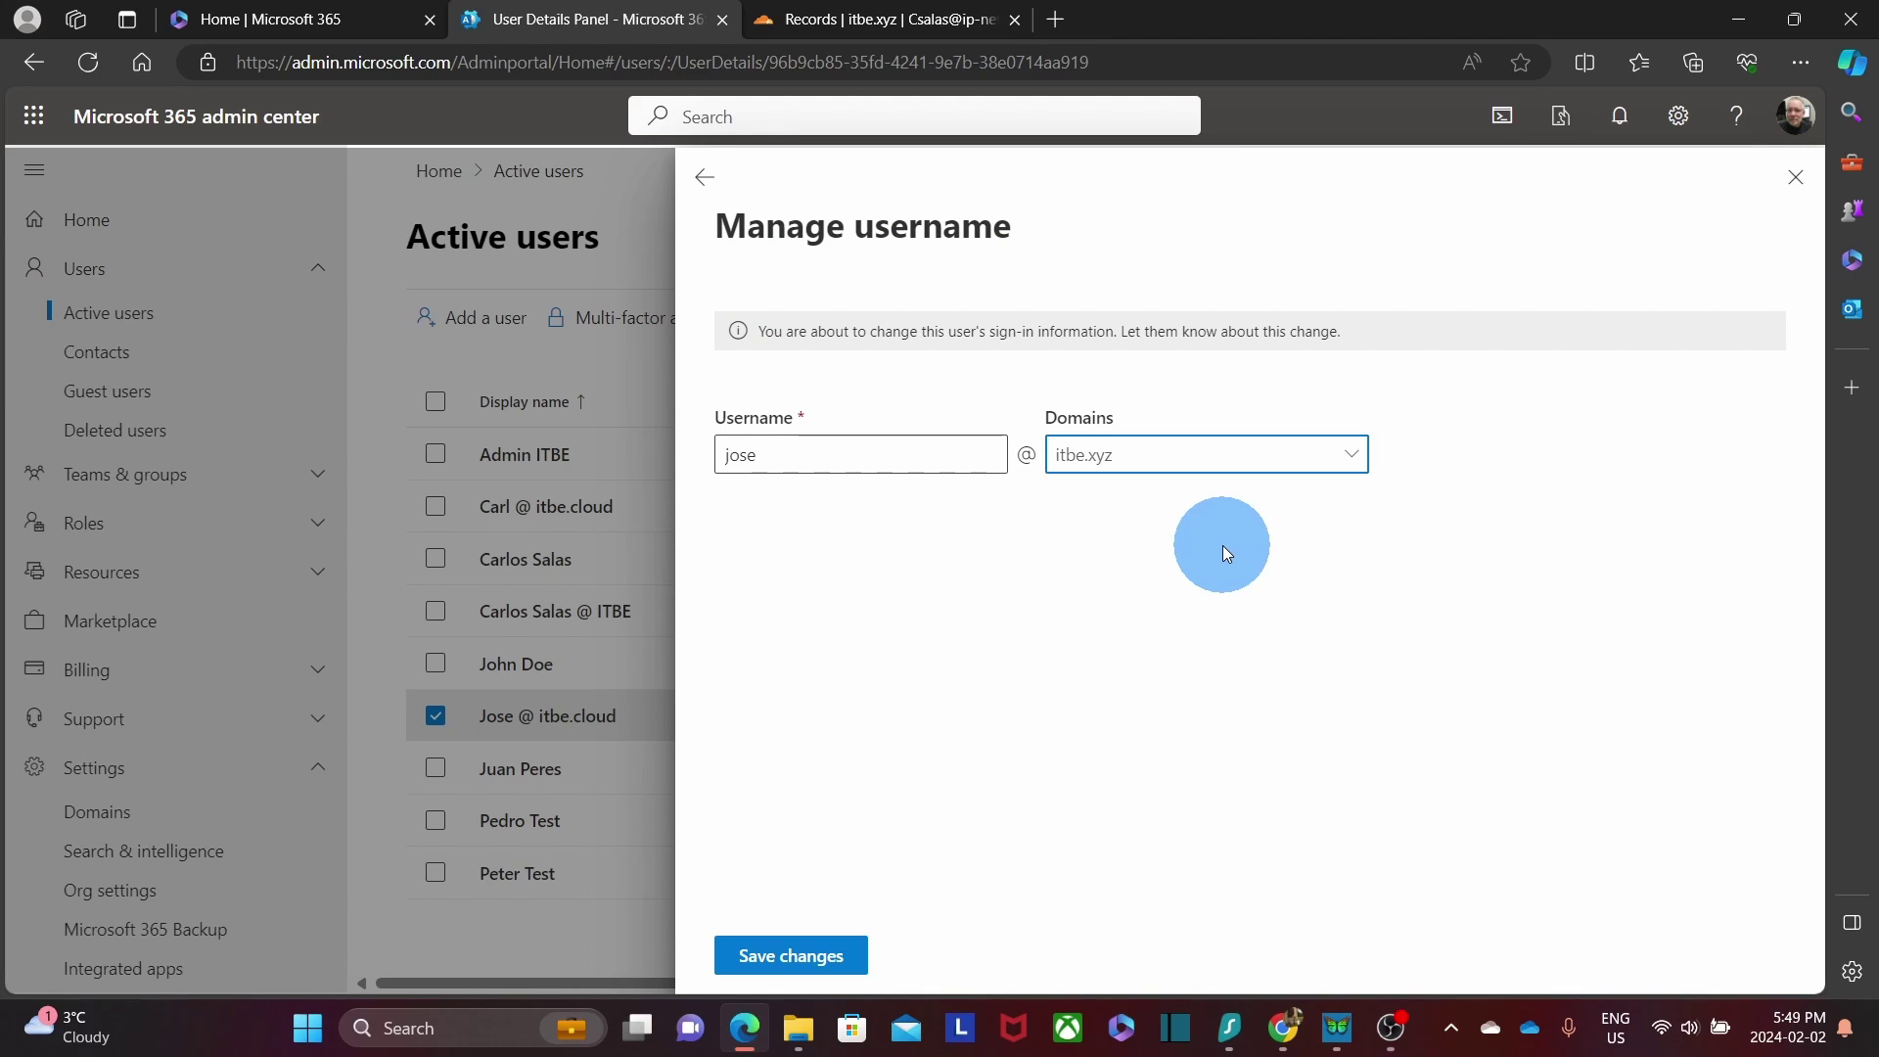
left_click(793, 957)
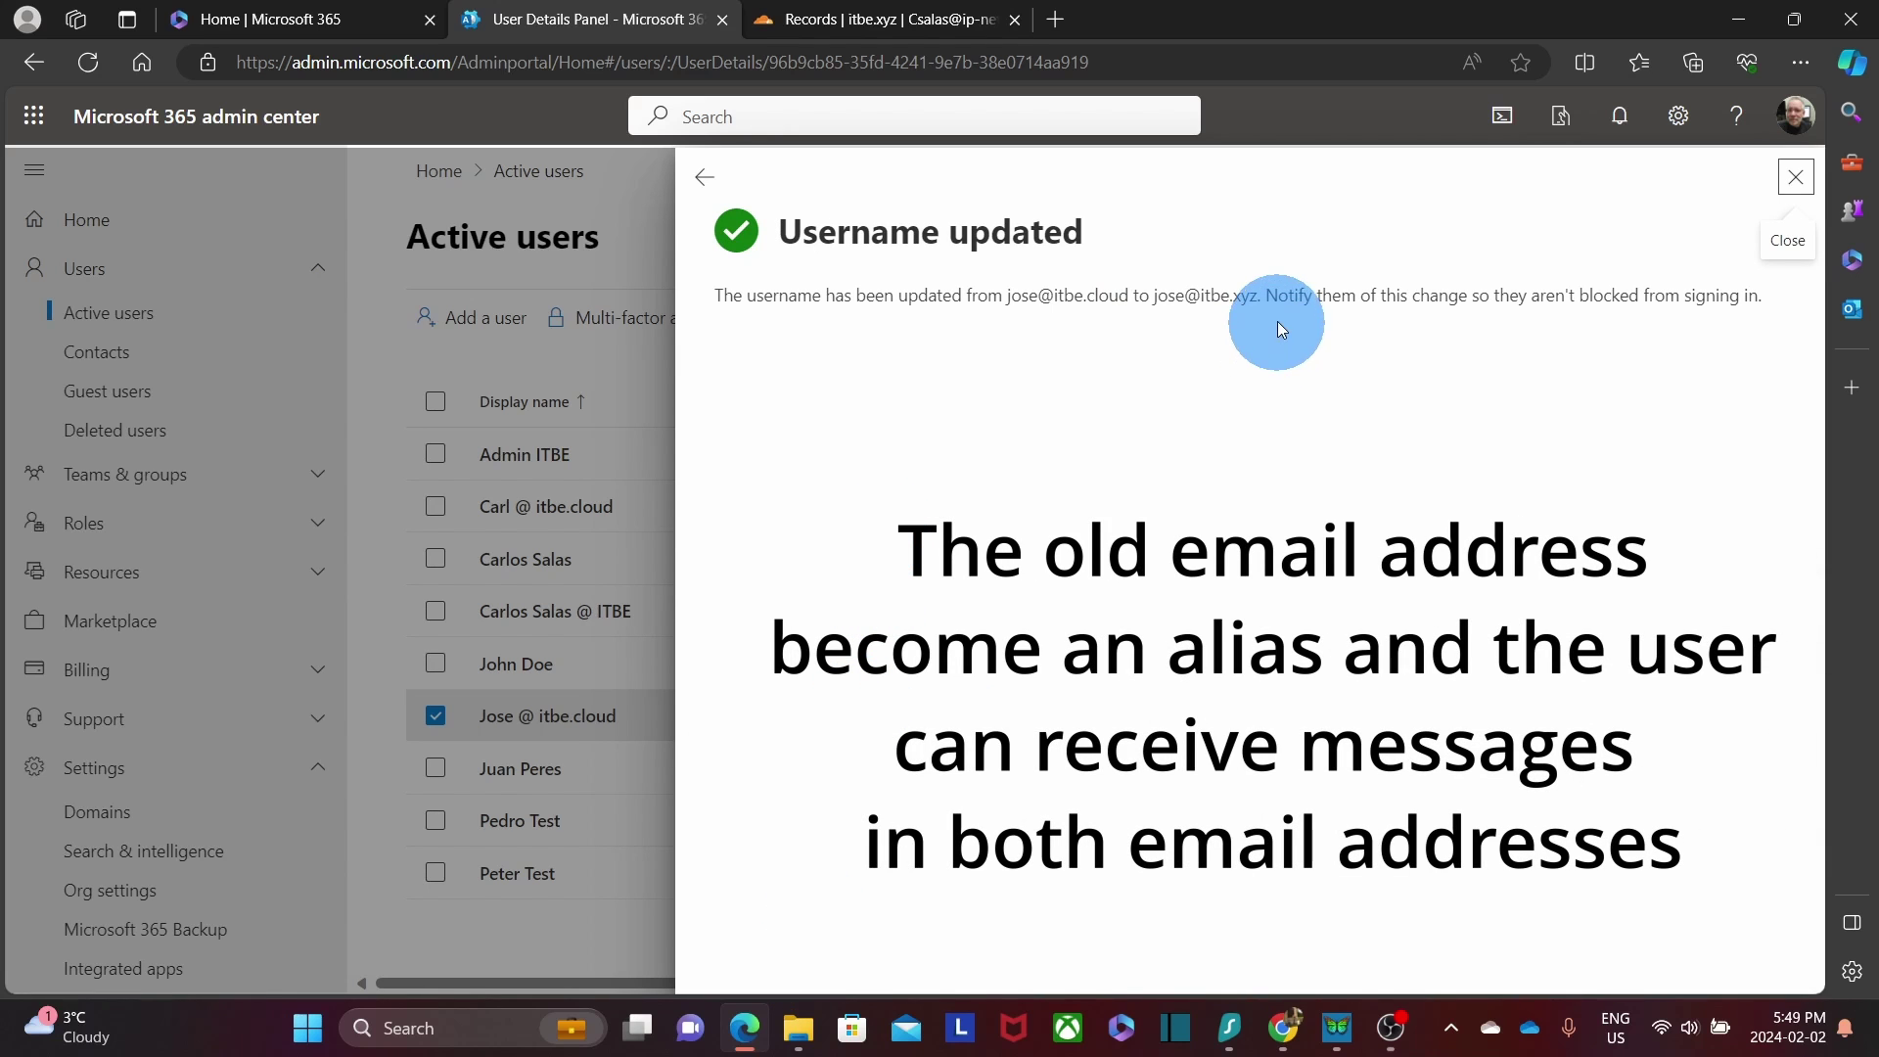
left_click_drag(1260, 294, 1155, 296)
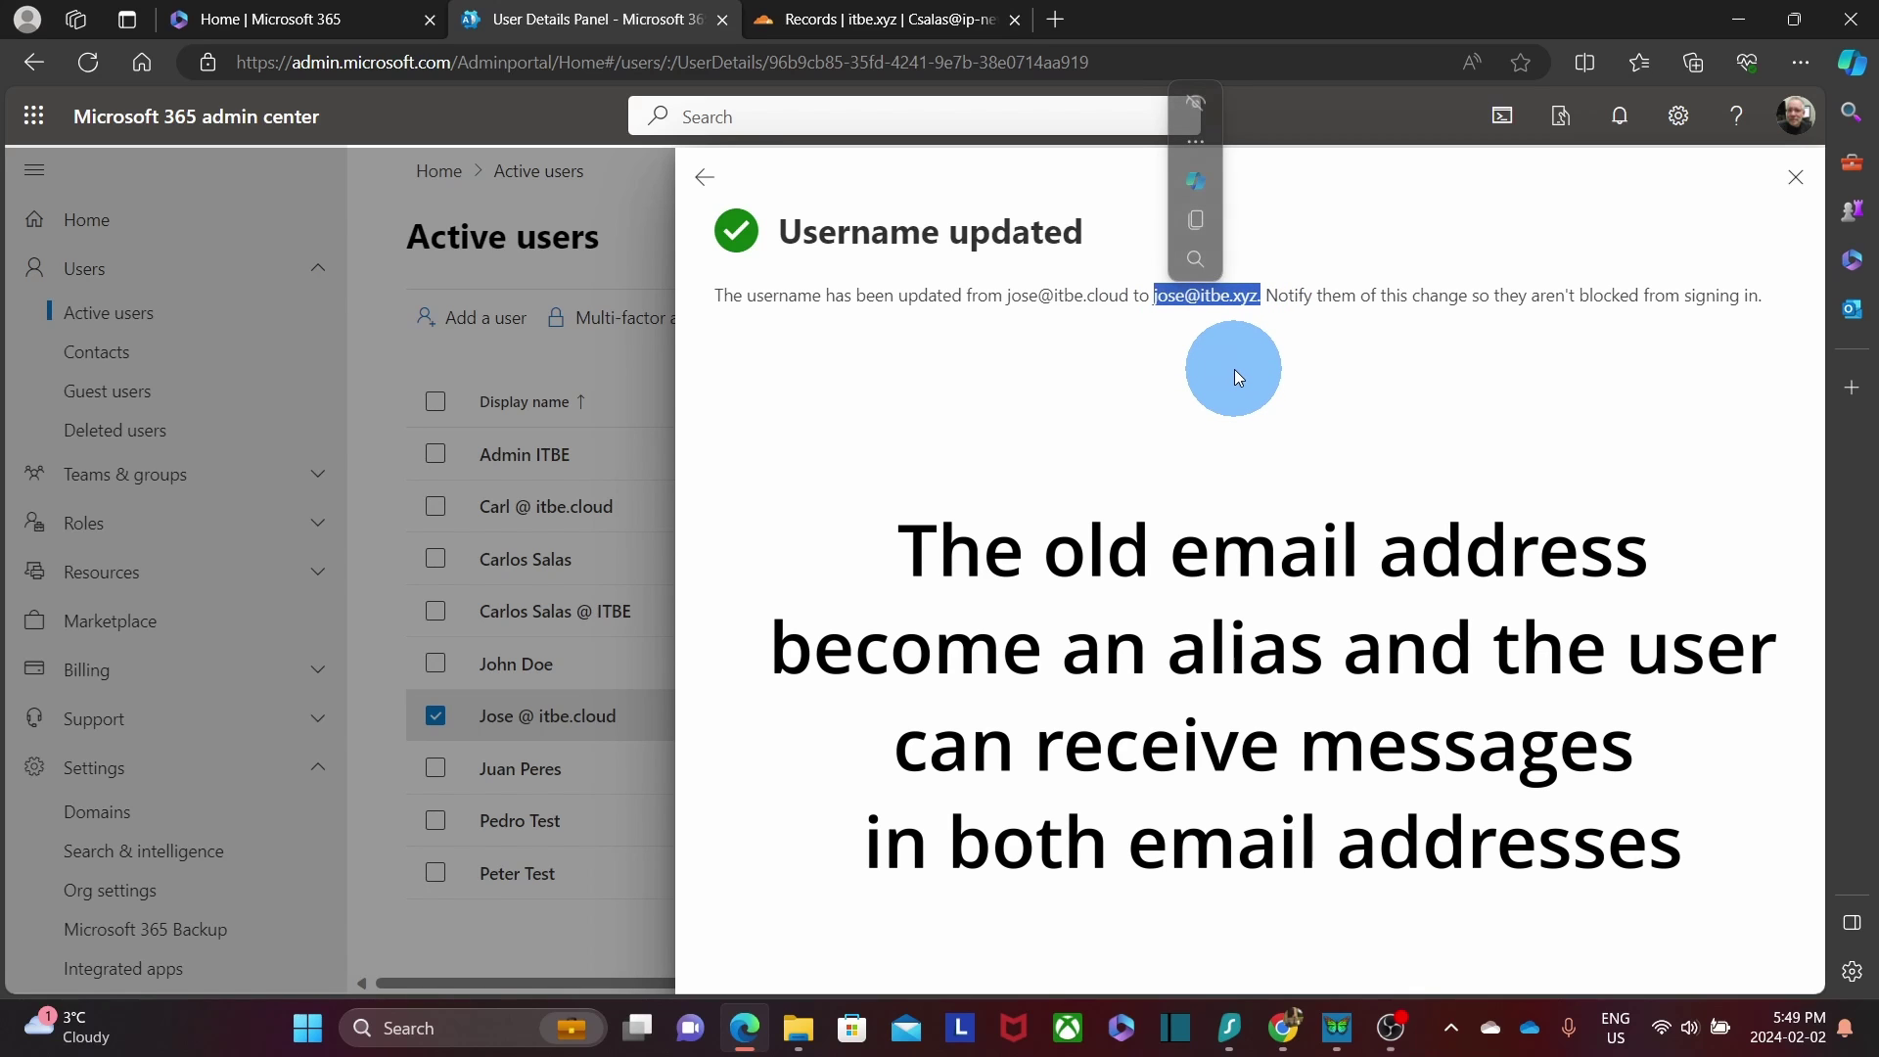
left_click(1796, 176)
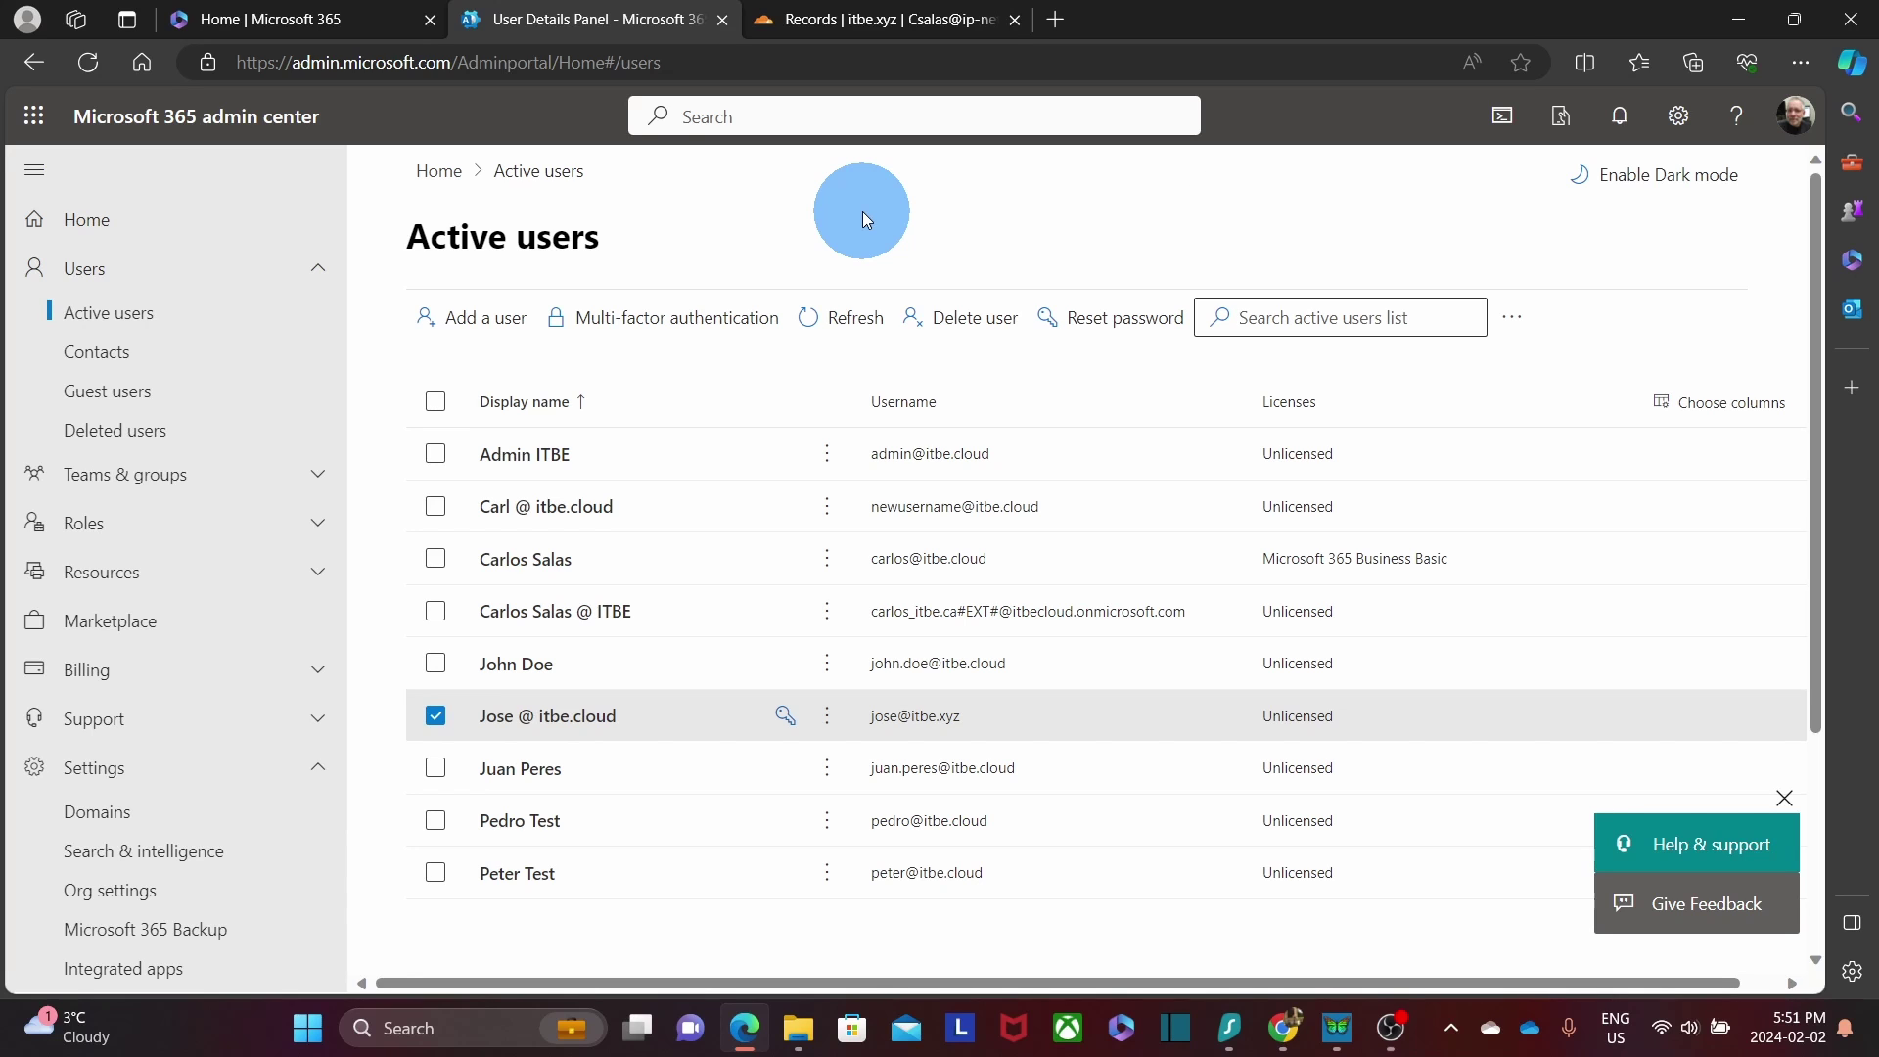
Open Settings > Domains and tick the itbe.cloud (Default) domain.
left_click(135, 831)
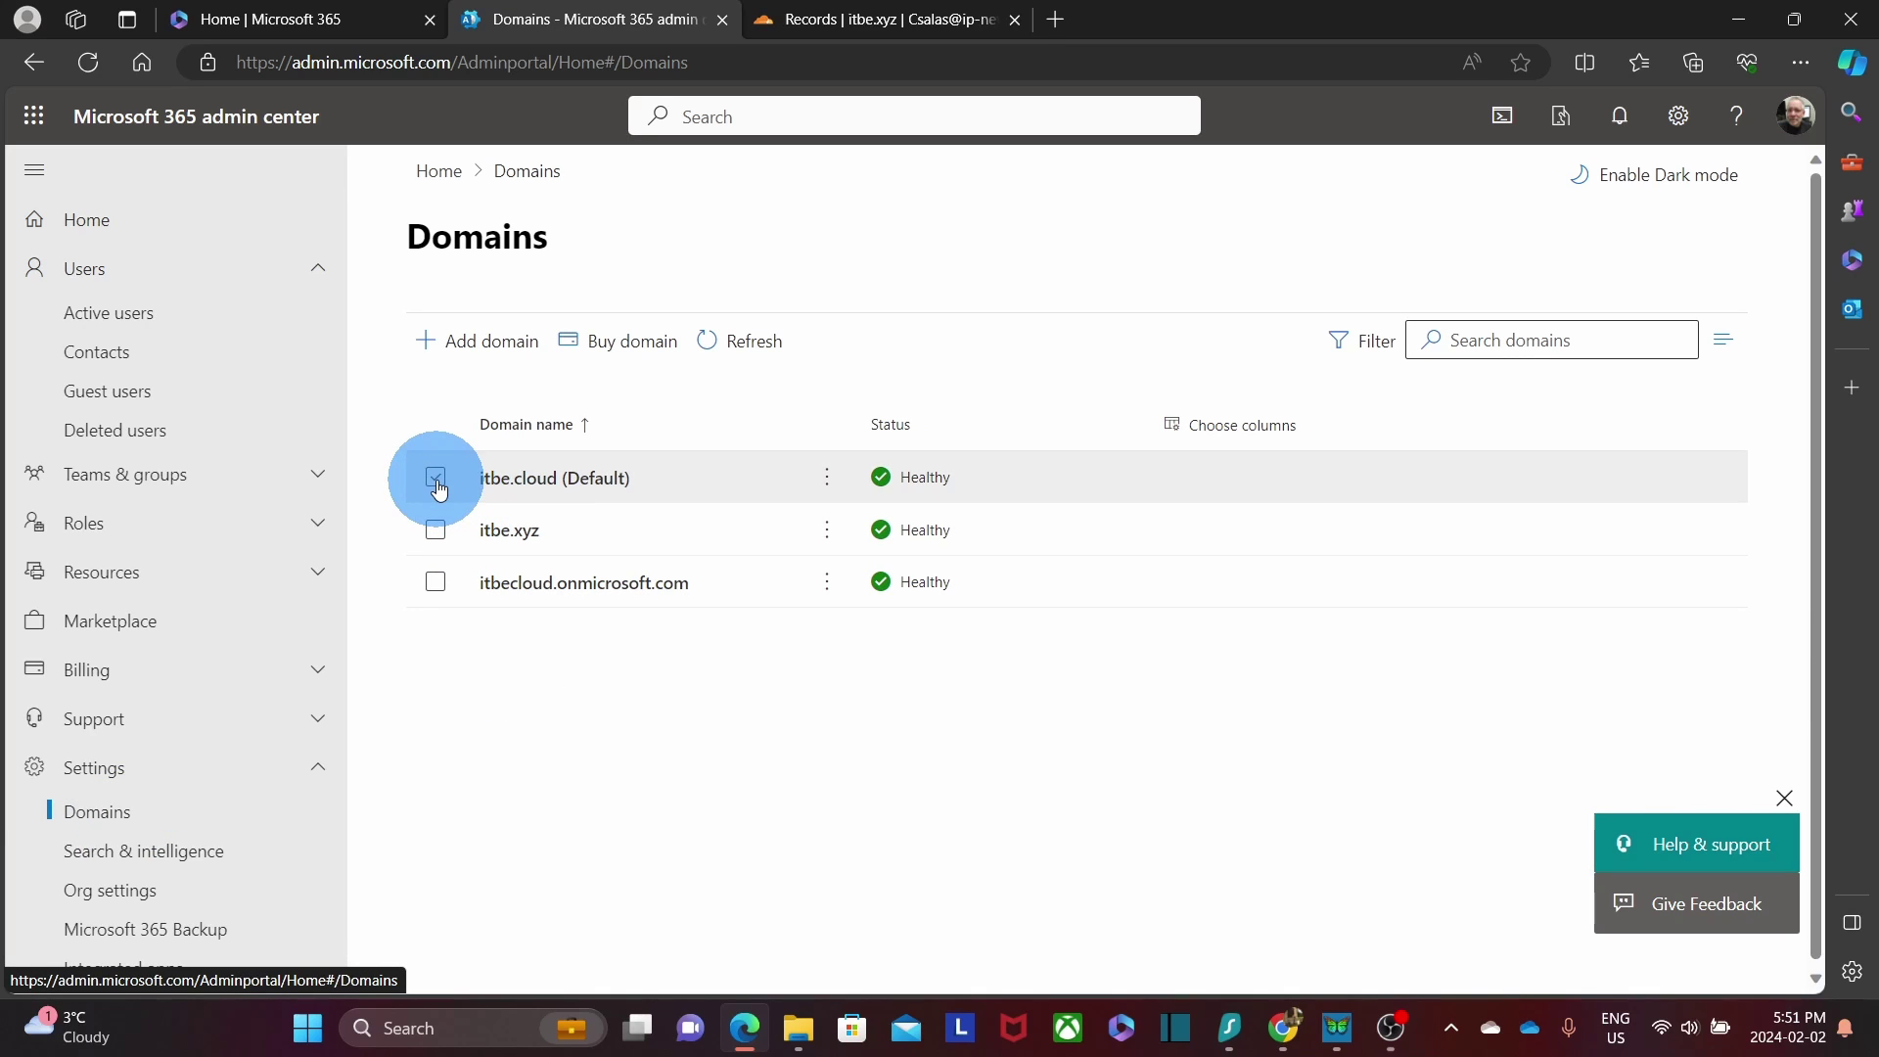
left_click(435, 479)
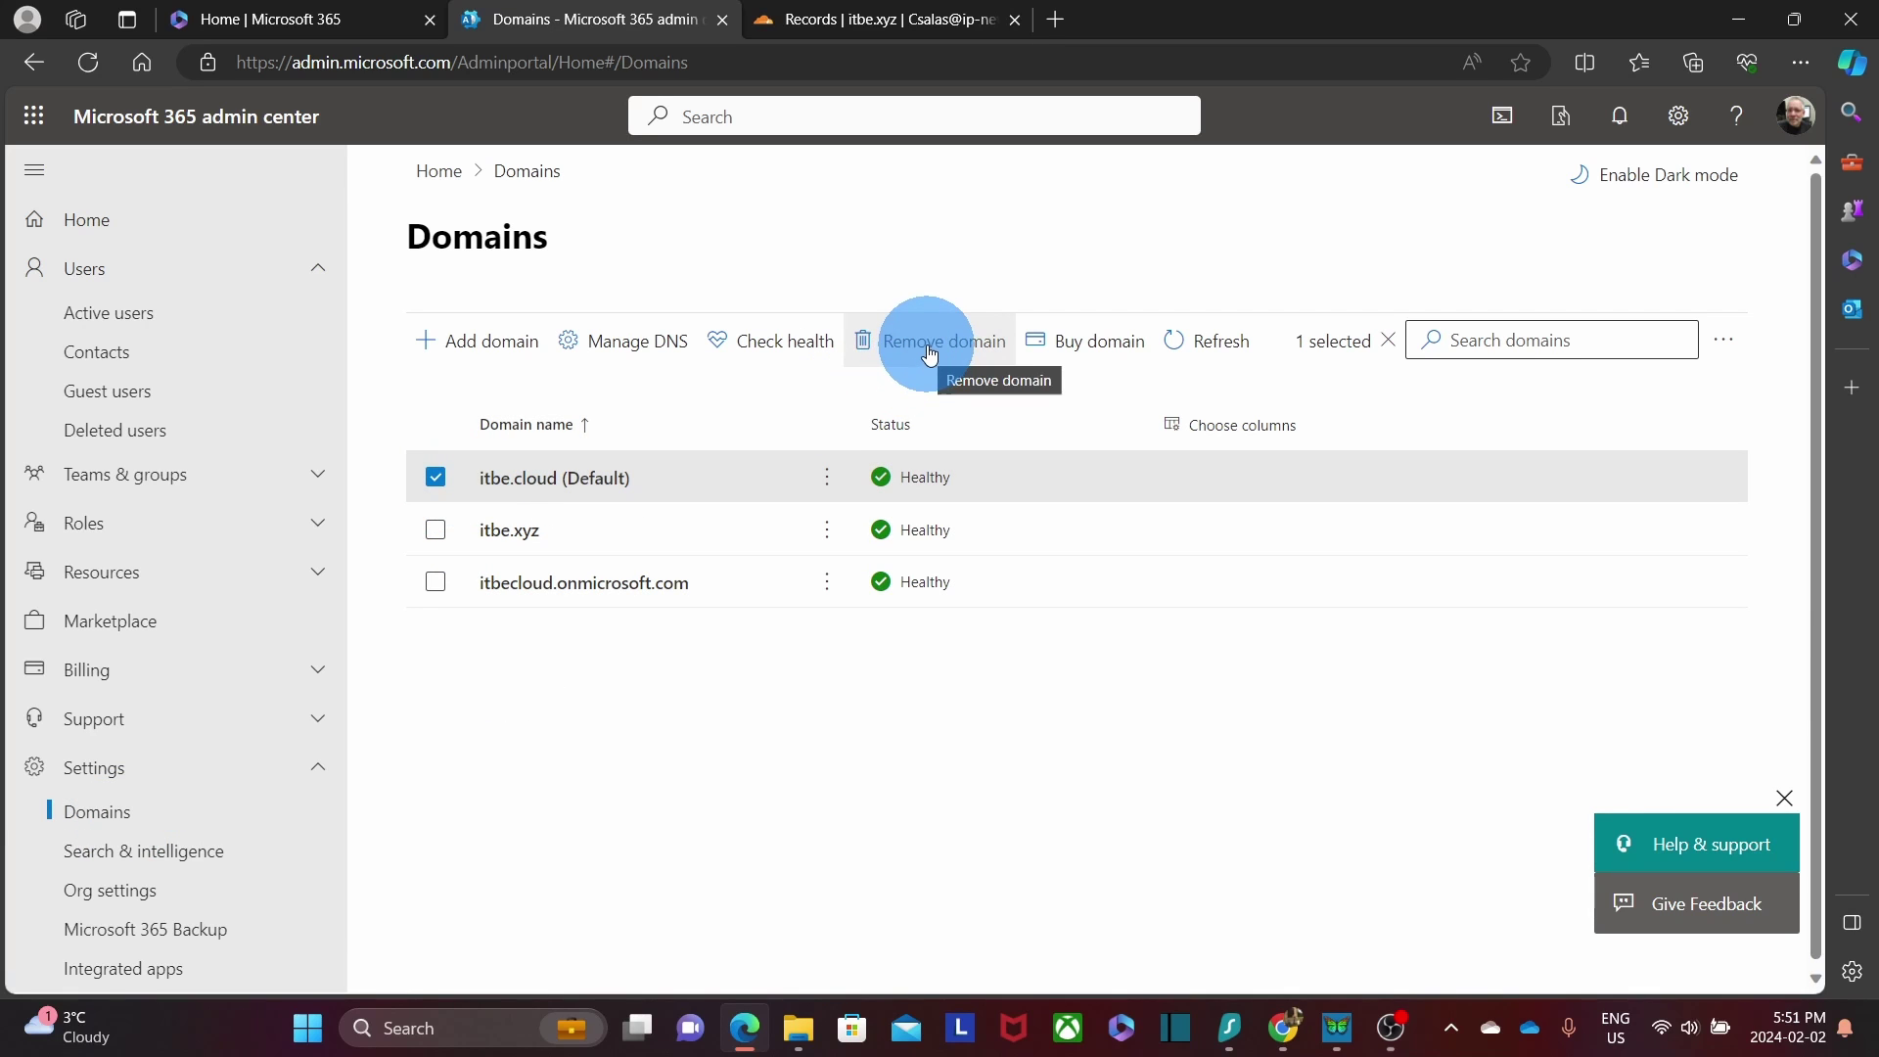